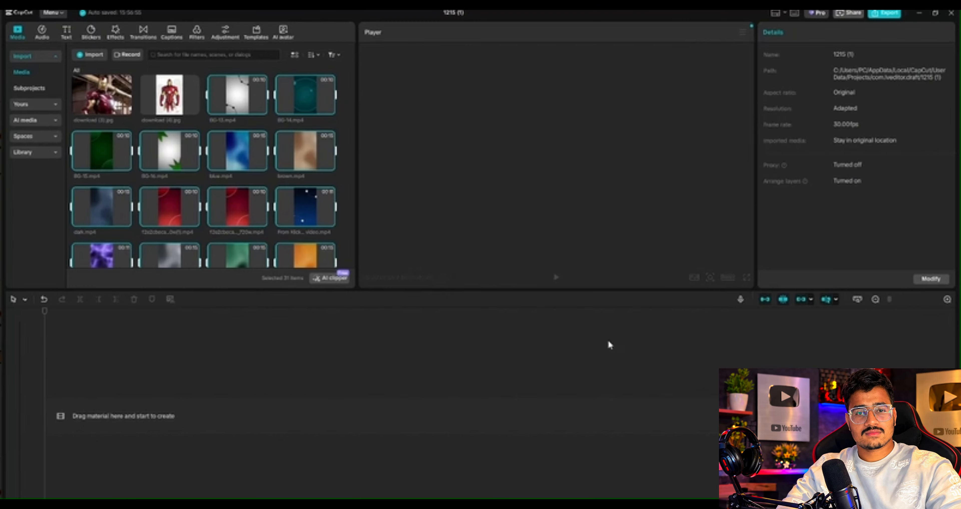
# Step: Place the brown.mp4 background video at the start of the empty timeline
pyautogui.click(341, 179)
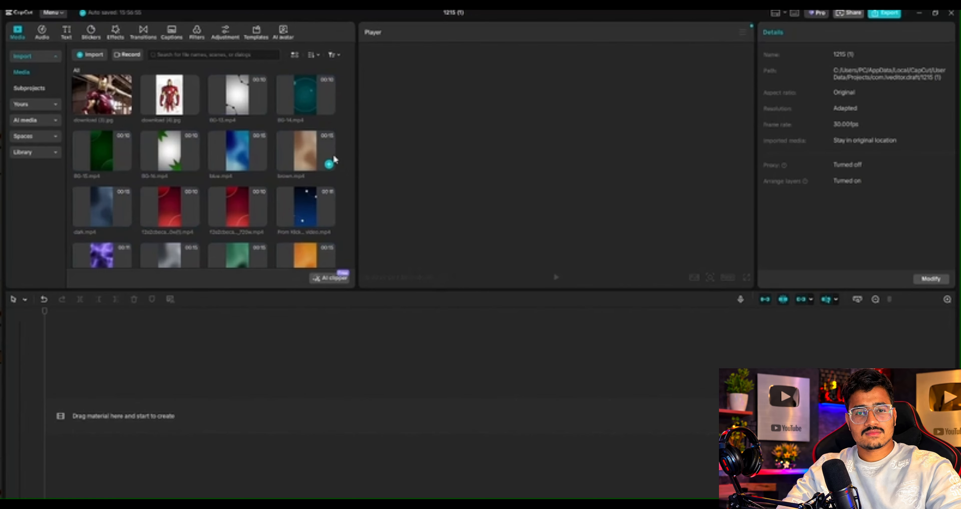
pyautogui.click(291, 147)
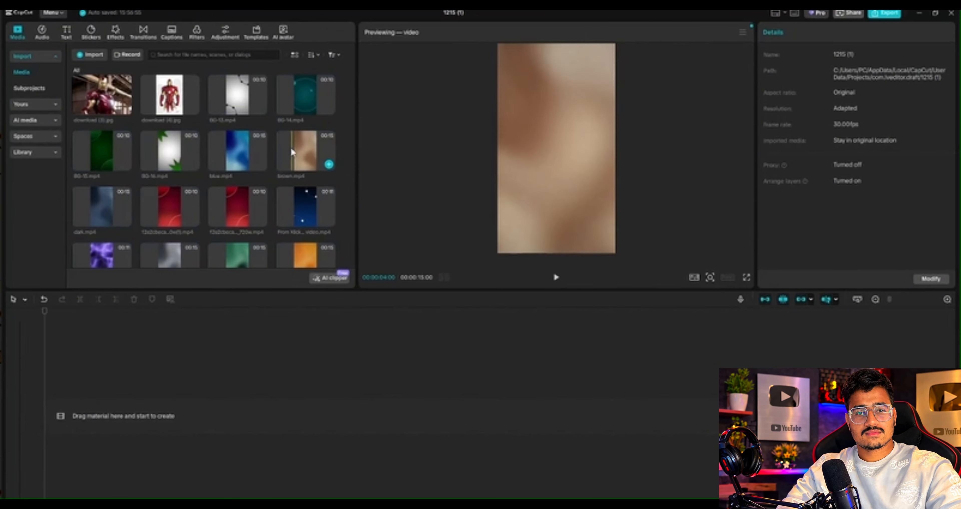
pyautogui.moveTo(290, 143); pyautogui.dragTo(112, 419)
pyautogui.click(138, 350)
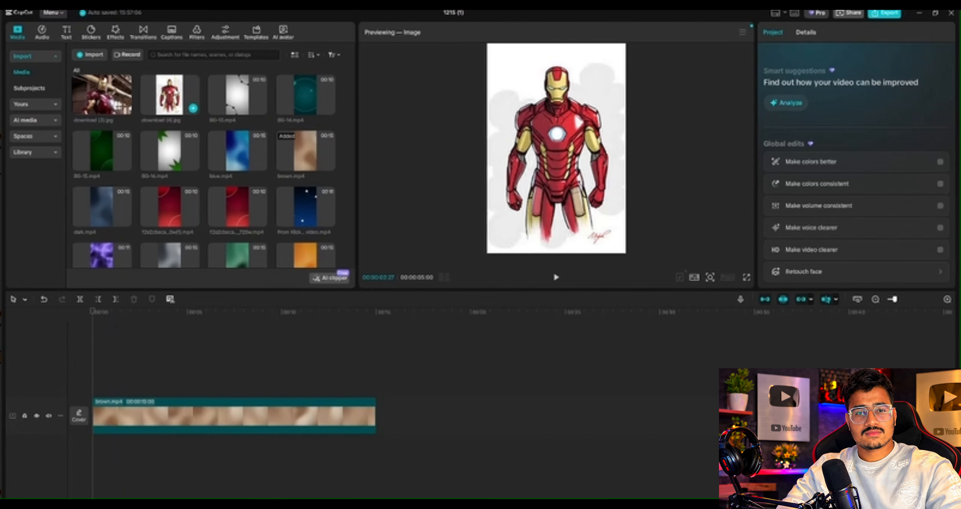
# Step: Overlay download (4).jpg above the background for the full 15 seconds and scale it down to 56%
pyautogui.moveTo(181, 91); pyautogui.dragTo(85, 383)
pyautogui.moveTo(186, 391); pyautogui.dragTo(376, 382)
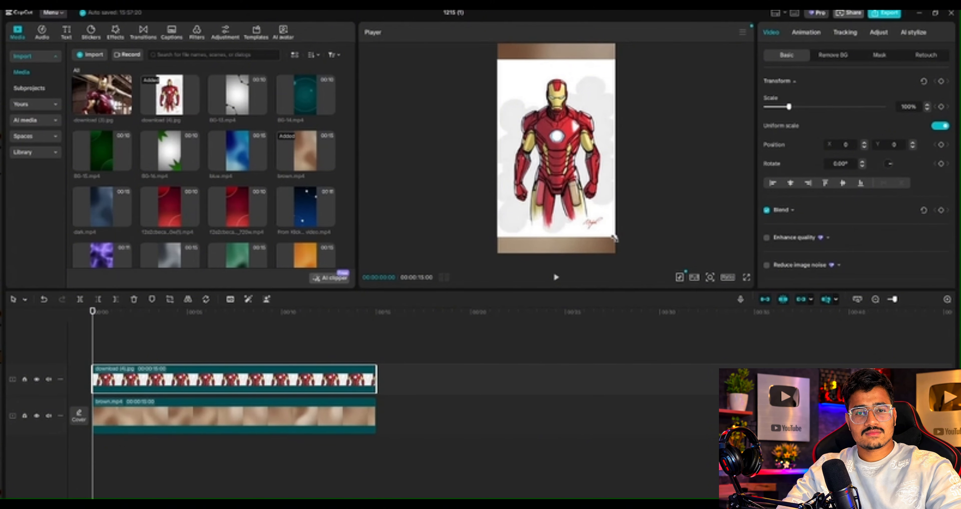
pyautogui.moveTo(615, 237); pyautogui.dragTo(590, 198)
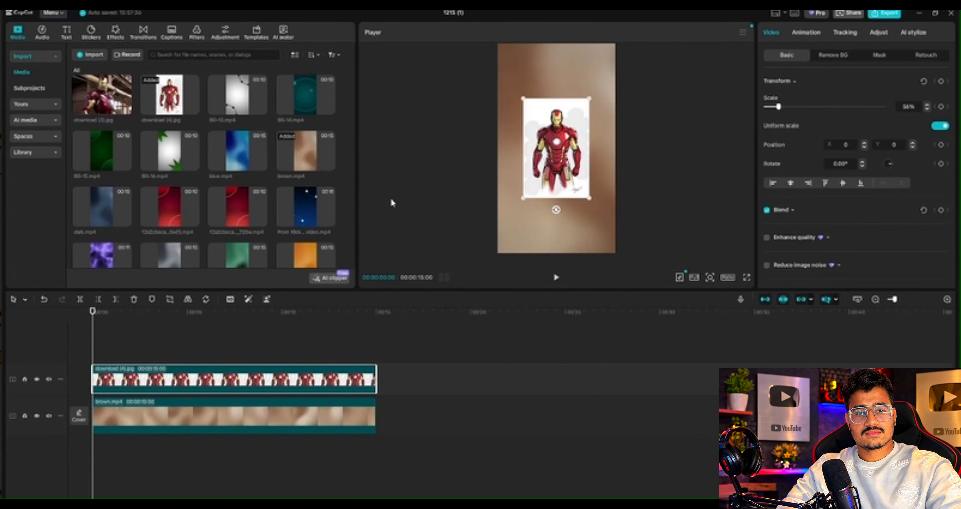
# Step: Raise the Iron Man image slightly to Y position 82 and return the playhead to the start of the timeline
pyautogui.click(245, 344)
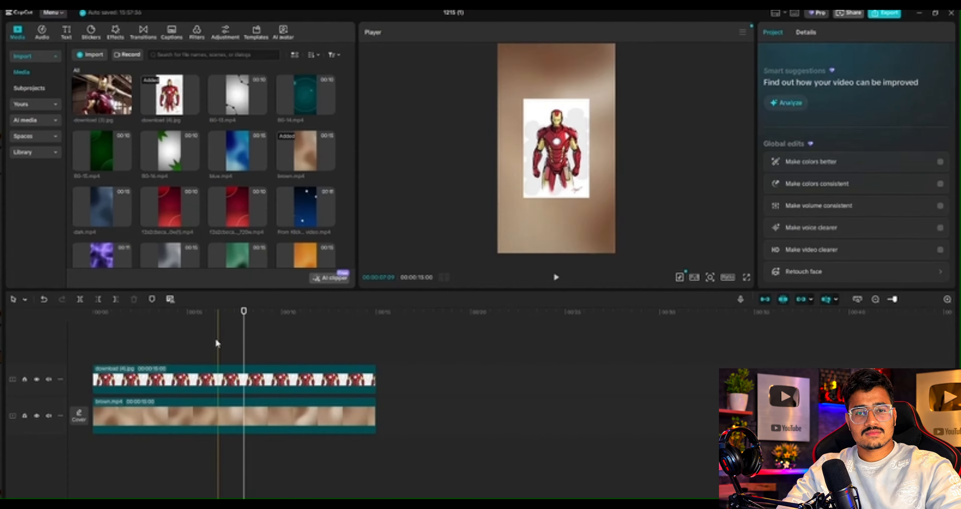
pyautogui.click(208, 369)
pyautogui.click(204, 323)
pyautogui.moveTo(177, 331); pyautogui.dragTo(46, 303)
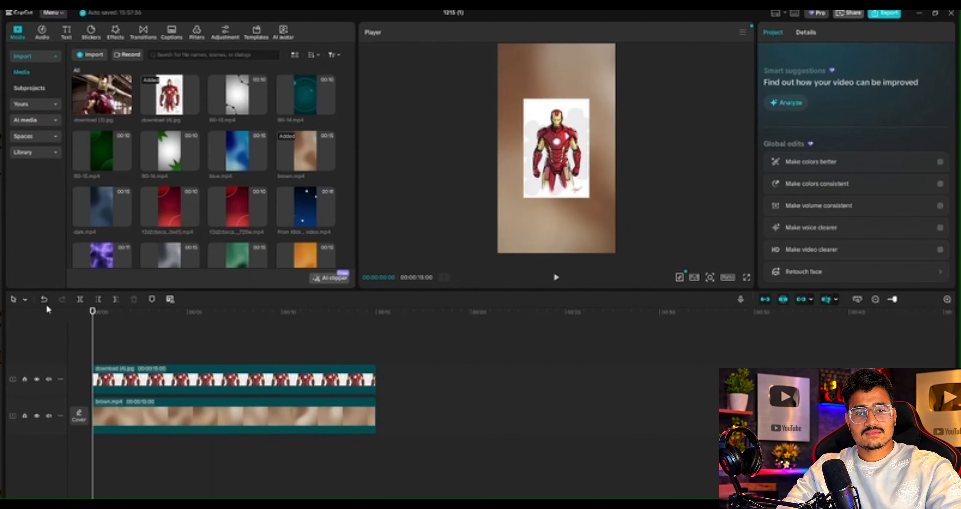
pyautogui.click(98, 378)
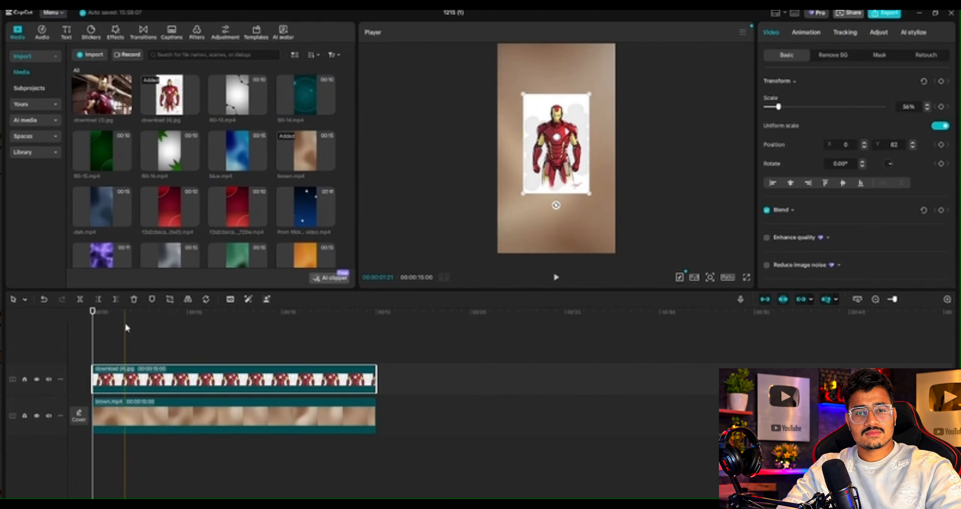
pyautogui.click(126, 327)
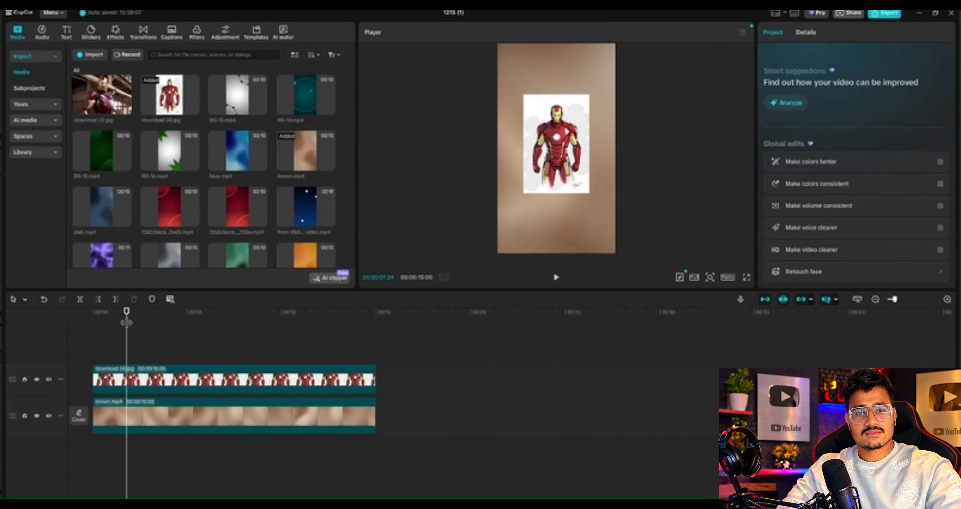
pyautogui.moveTo(127, 322); pyautogui.dragTo(92, 326)
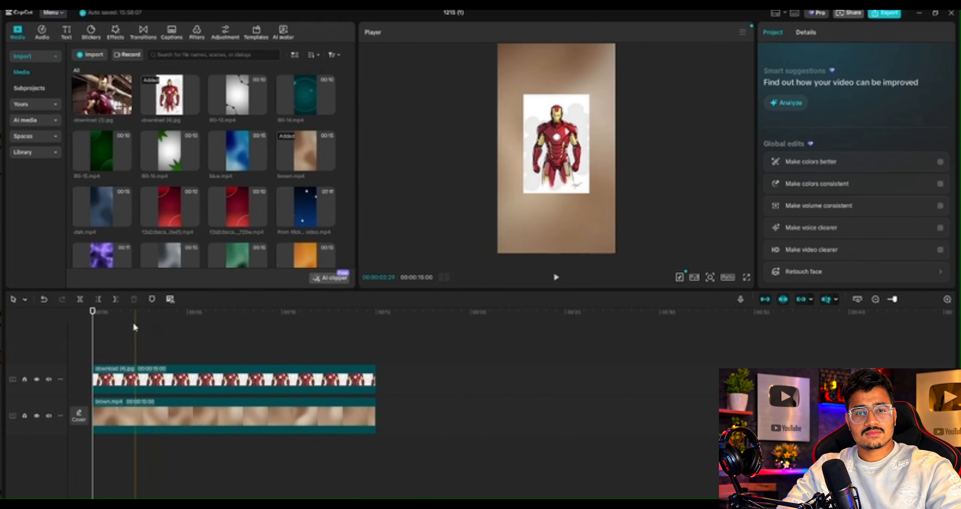
# Step: Apply the Click Open entrance animation to the image clip with a duration of 1.0 s
pyautogui.click(151, 379)
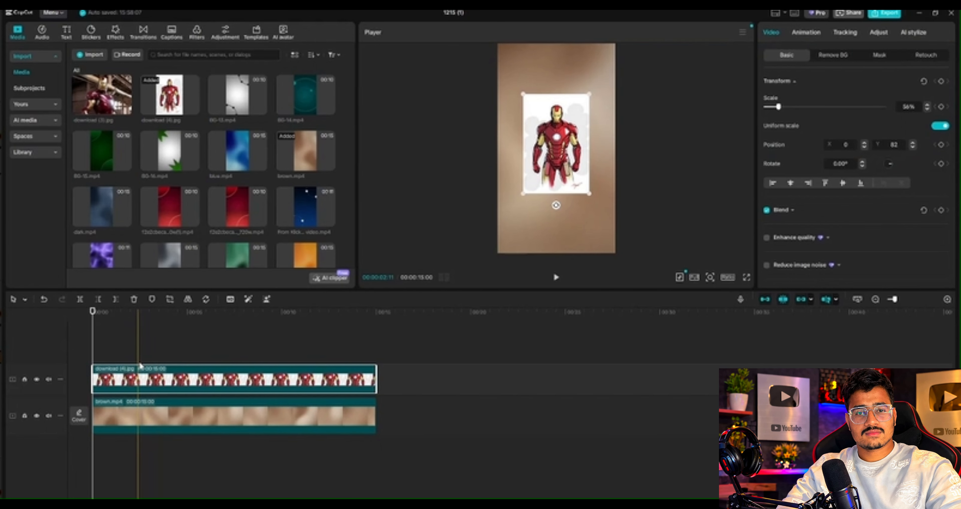
pyautogui.click(817, 32)
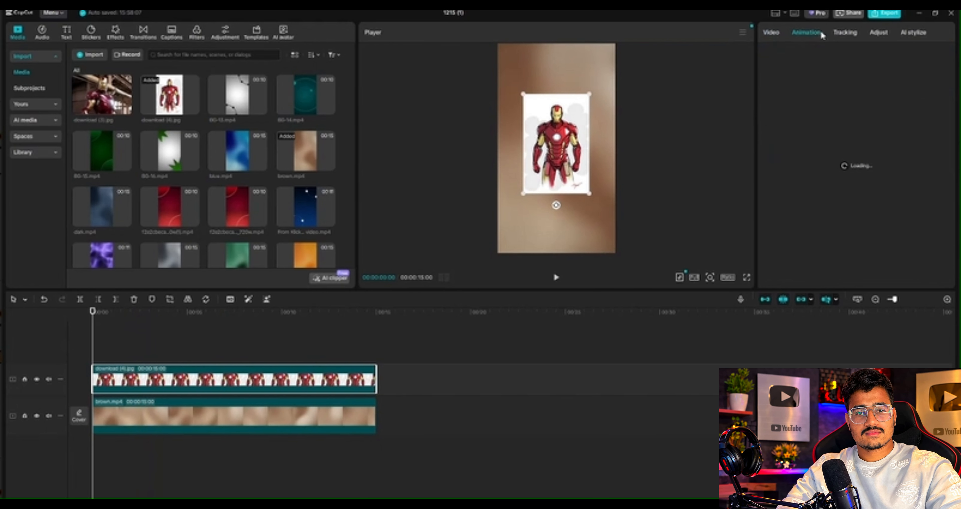
pyautogui.click(817, 84)
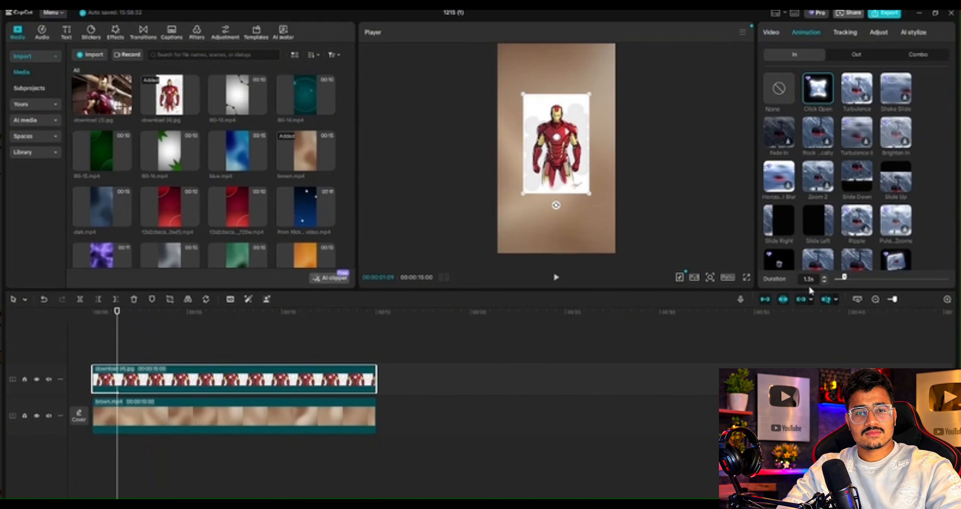
pyautogui.click(839, 278)
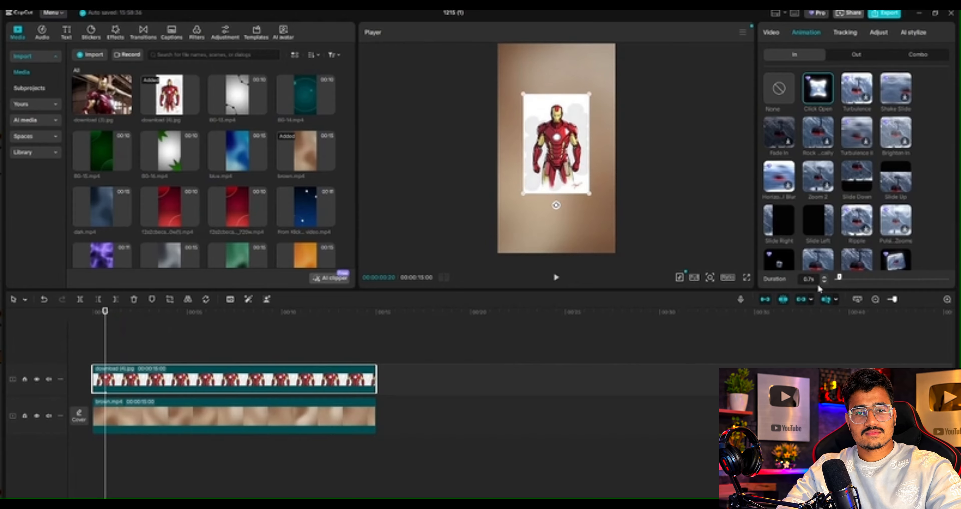
pyautogui.click(825, 281)
pyautogui.click(824, 277)
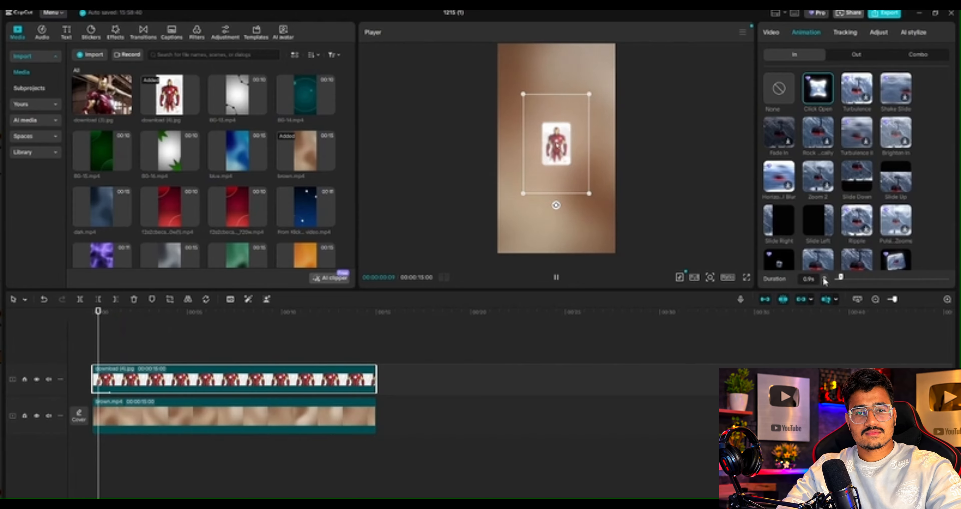
pyautogui.click(824, 277)
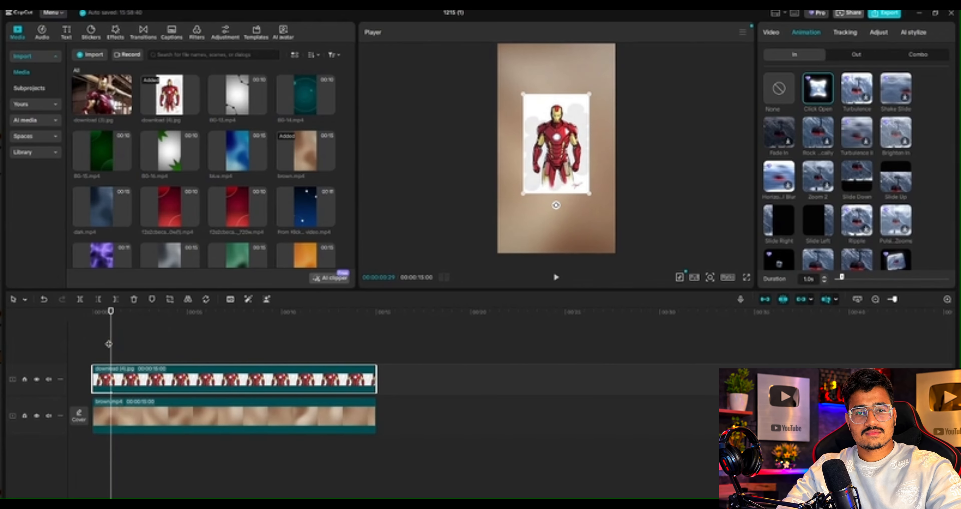
# Step: Place markers at 00:00:01:06 on the timeline and on the image clip, just past the entrance animation
pyautogui.click(110, 339)
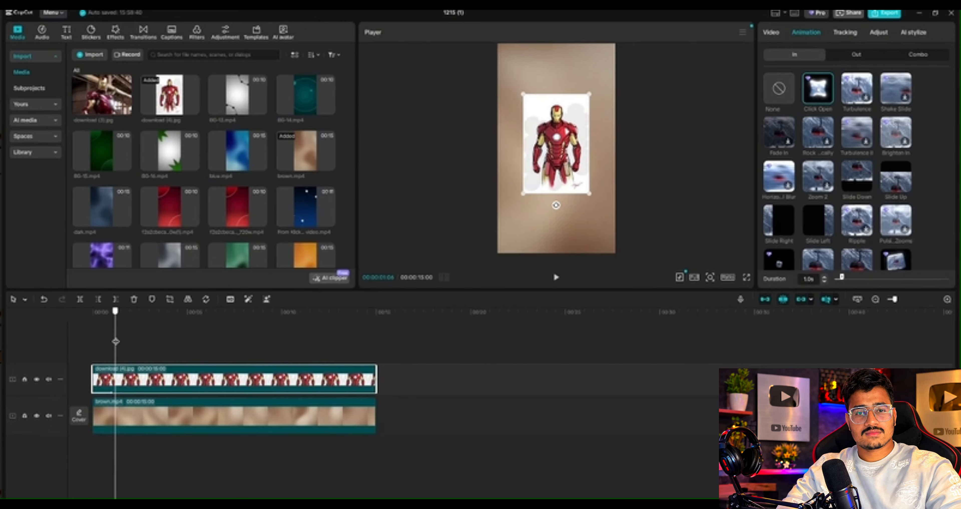
pyautogui.click(114, 311)
pyautogui.click(114, 325)
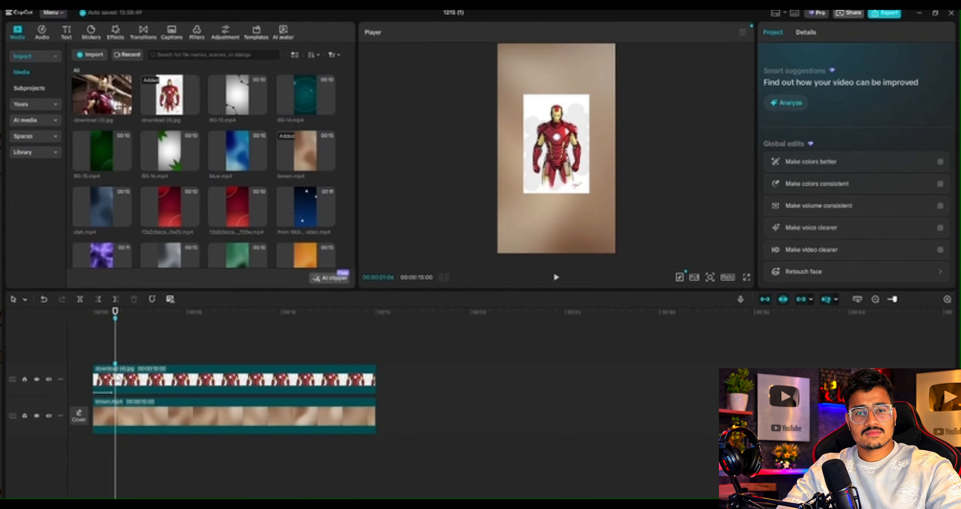
# Step: Add a Transform keyframe to the image clip at 00:00:01:06
pyautogui.click(117, 378)
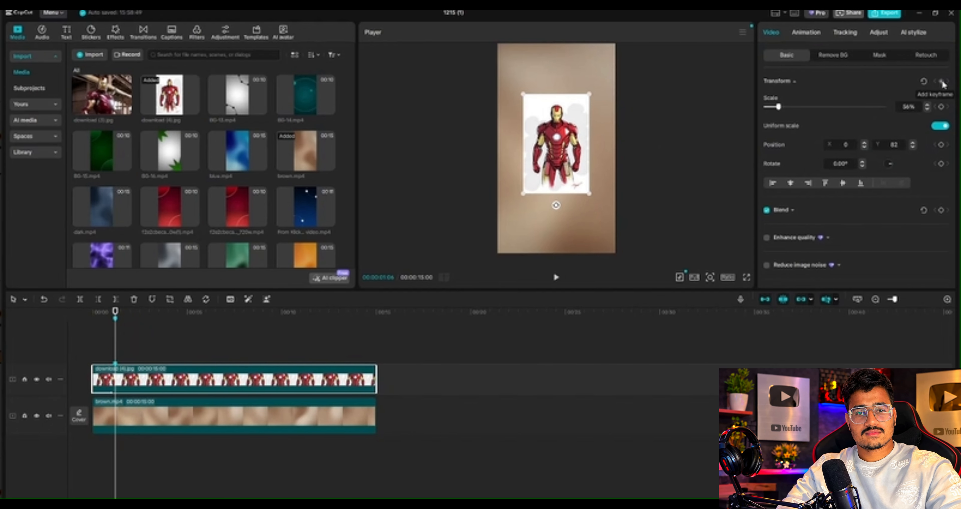
pyautogui.scroll(-2, 943, 84)
pyautogui.scroll(2, 944, 84)
pyautogui.click(881, 34)
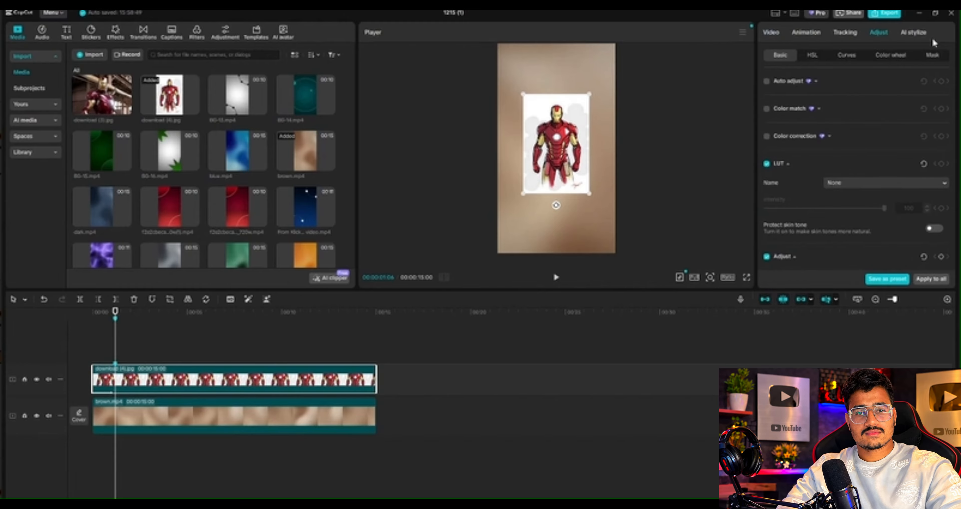
pyautogui.click(845, 33)
pyautogui.click(802, 33)
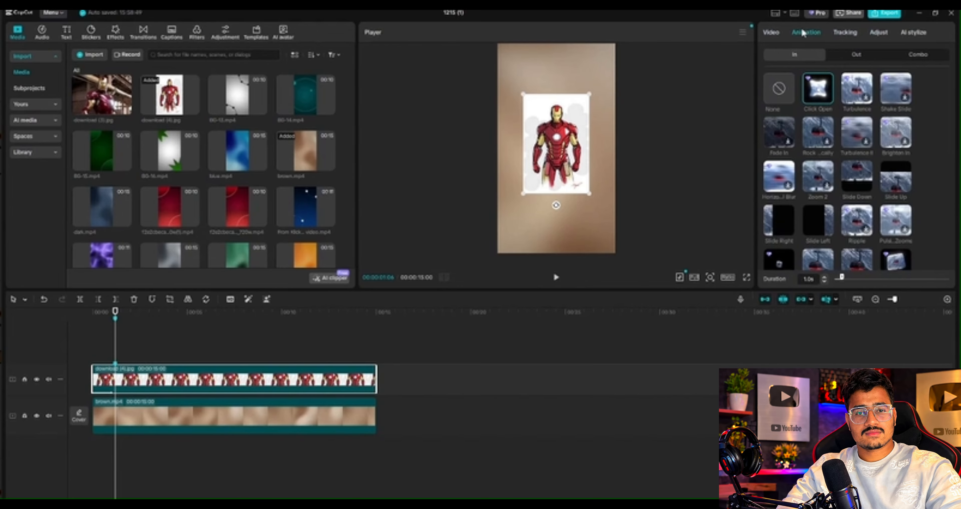
pyautogui.click(770, 33)
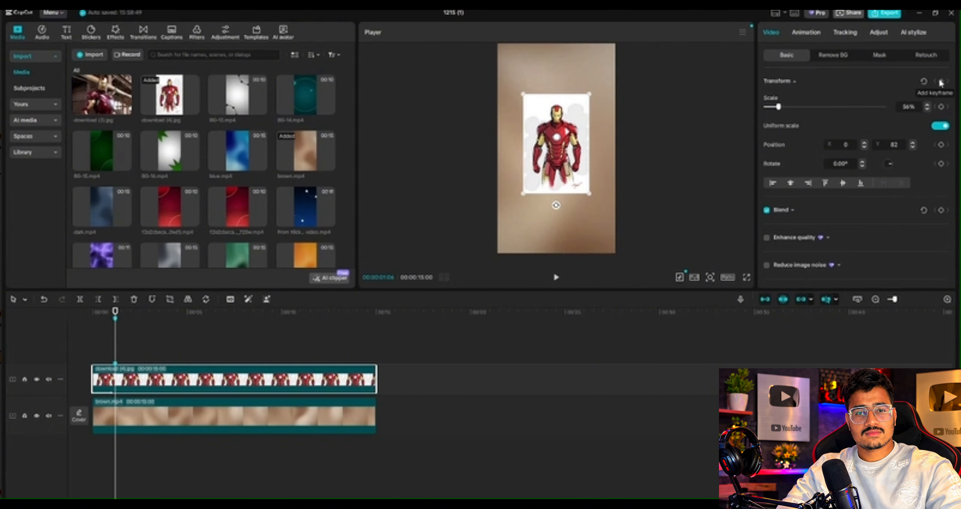
pyautogui.click(793, 90)
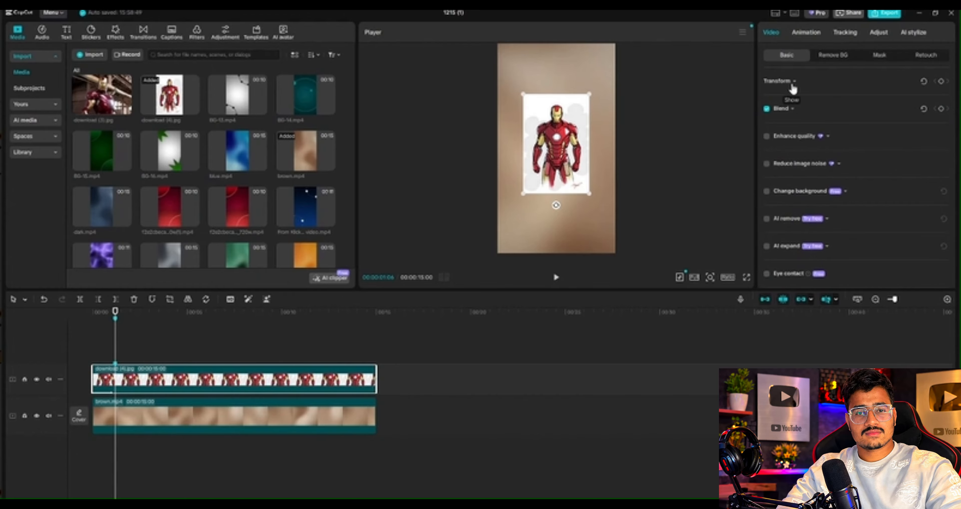
pyautogui.click(793, 90)
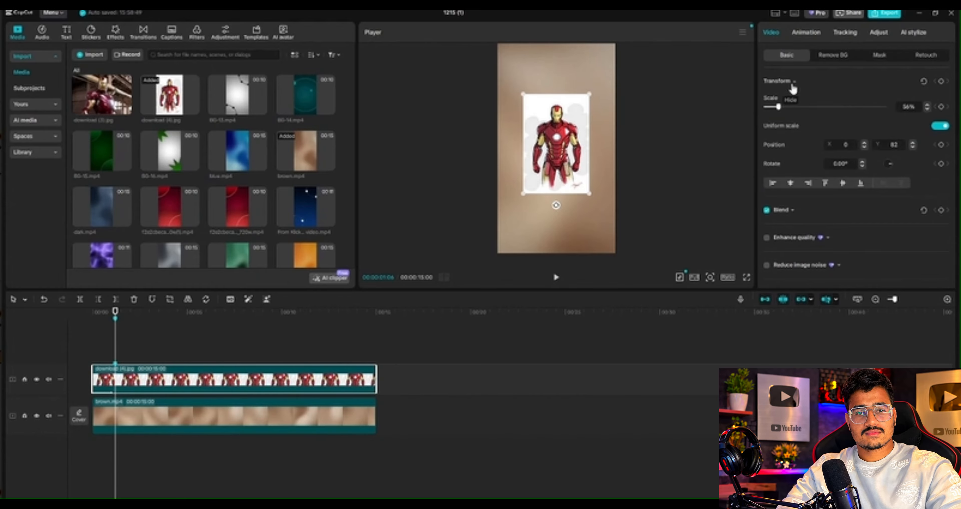
pyautogui.click(940, 84)
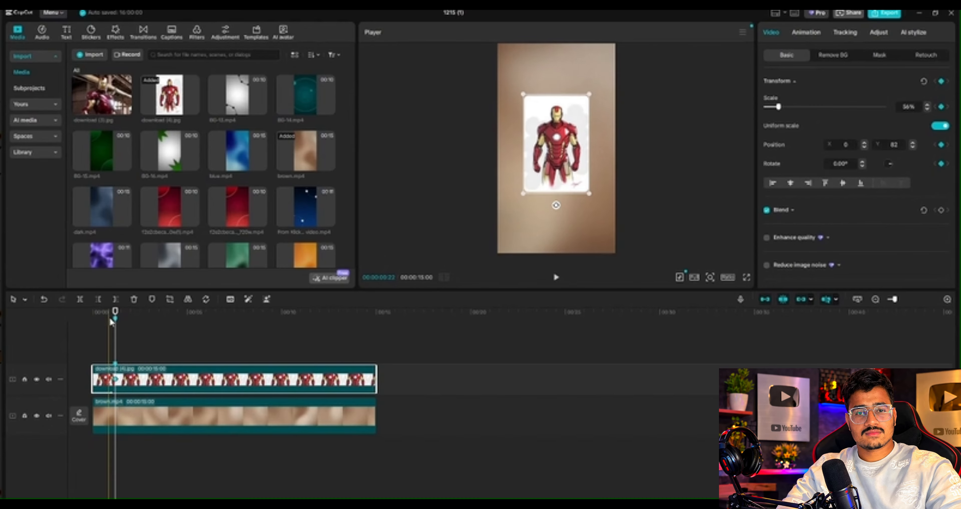
# Step: Try to move the image to about X -407, Y 887 at 00:00:04:19, and undo the move
pyautogui.moveTo(115, 311); pyautogui.dragTo(180, 313)
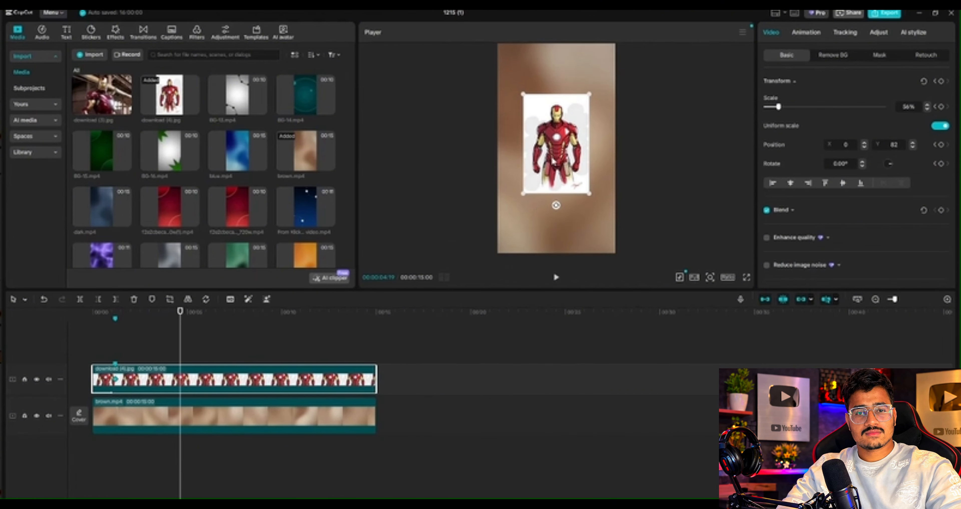
pyautogui.moveTo(552, 154); pyautogui.dragTo(532, 111)
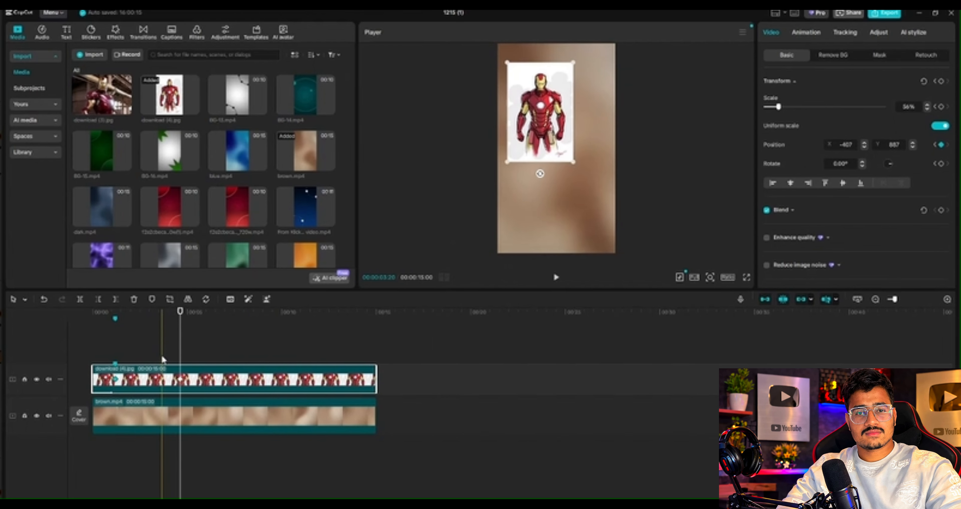
pyautogui.hotkey('ctrl', 'z')
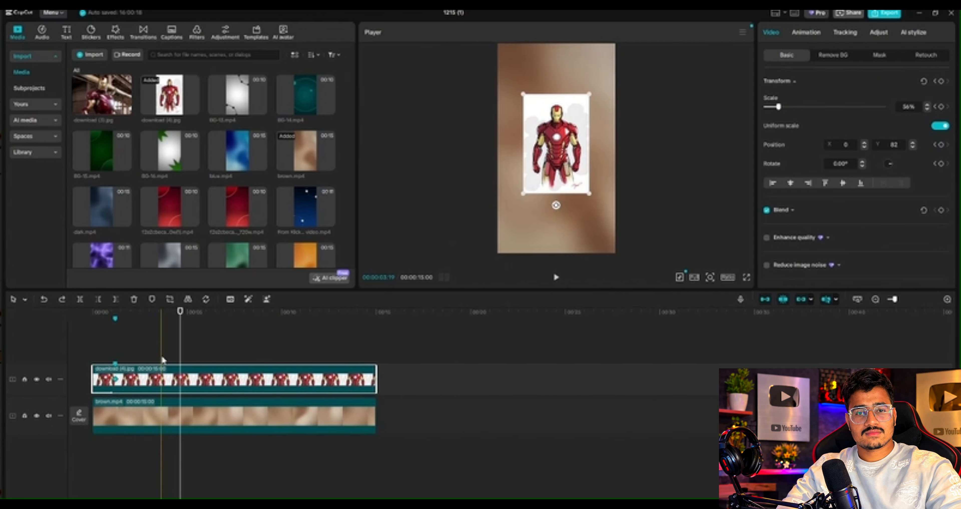
# Step: Try a Transform keyframe at 00:00:04:19 with the image moved to about X -599, Y 942, and undo the move
pyautogui.click(941, 81)
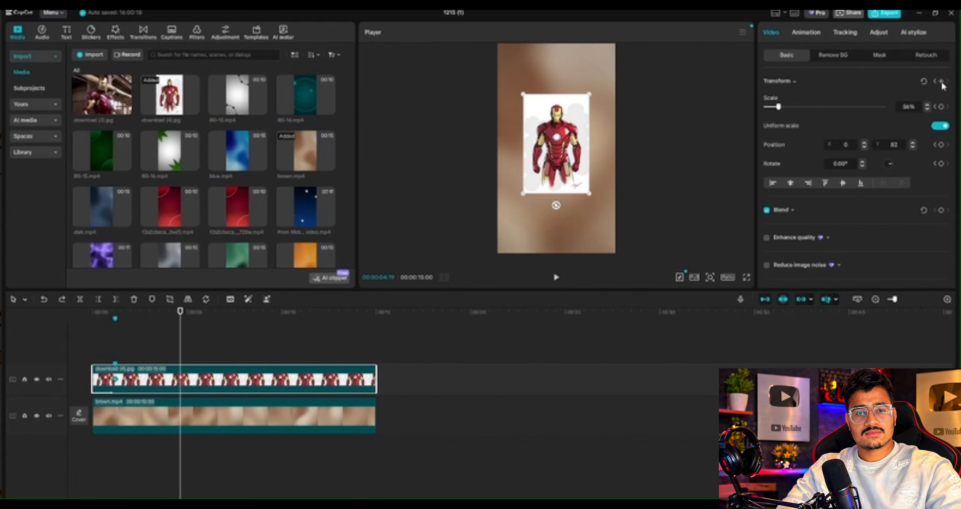
pyautogui.moveTo(567, 117); pyautogui.dragTo(539, 106)
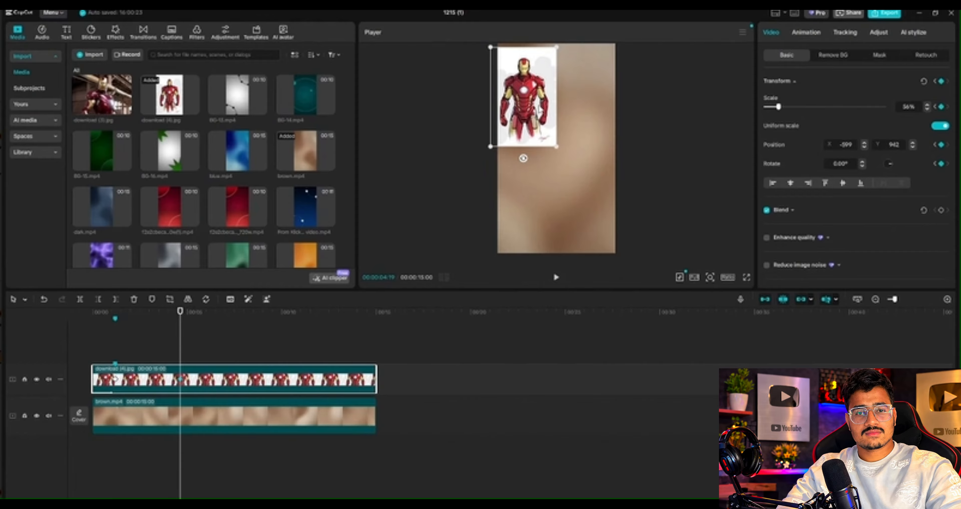
pyautogui.hotkey('ctrl', 'z')
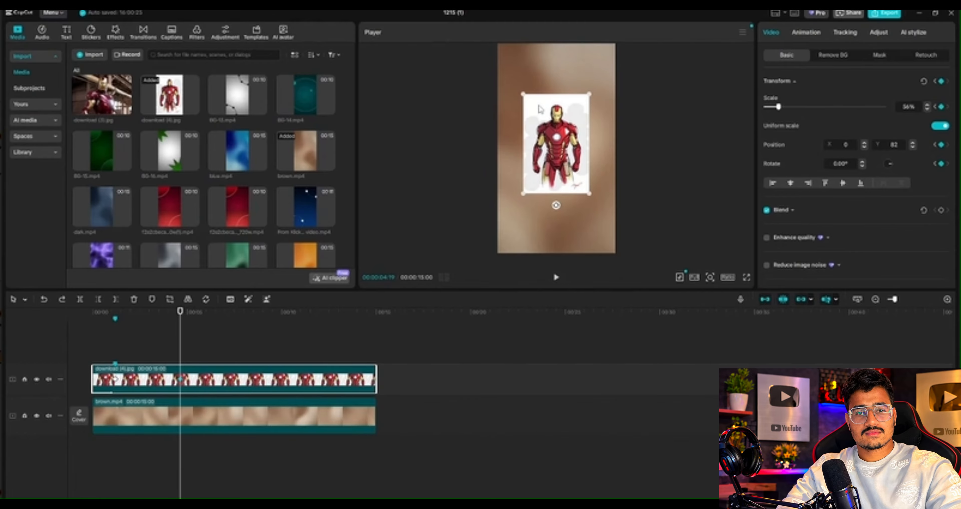
pyautogui.hotkey('ctrl', 'a')
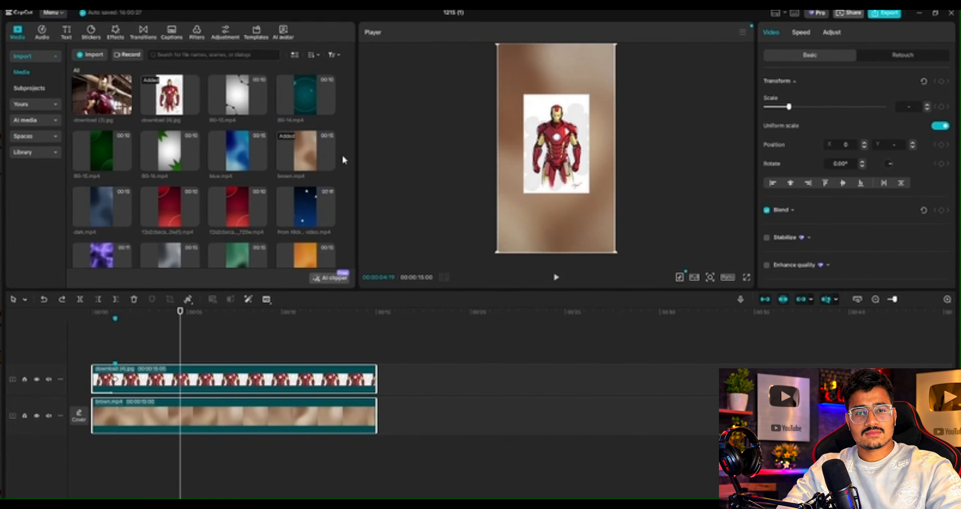
# Step: Keyframe the image's position at 00:00:04:29 by moving it up to about Y 869, horizontally centred
pyautogui.click(186, 358)
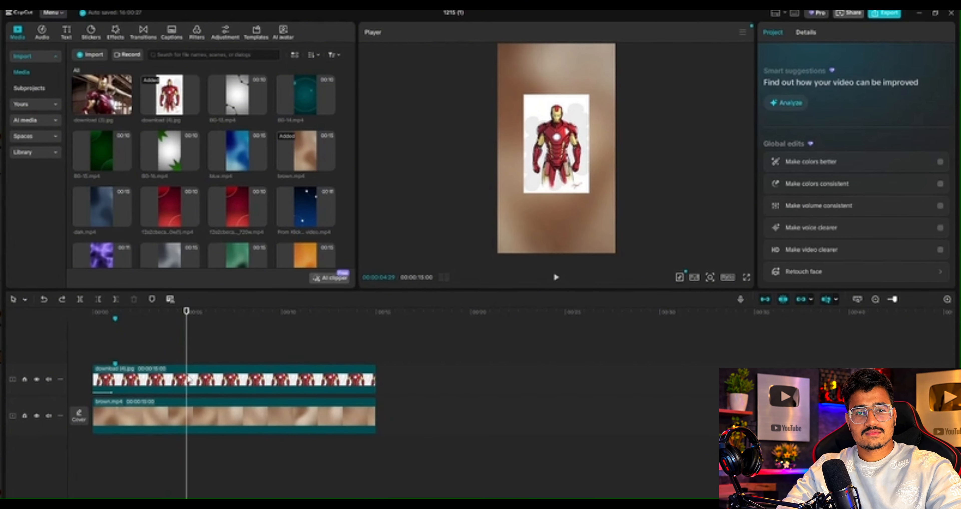
pyautogui.click(175, 373)
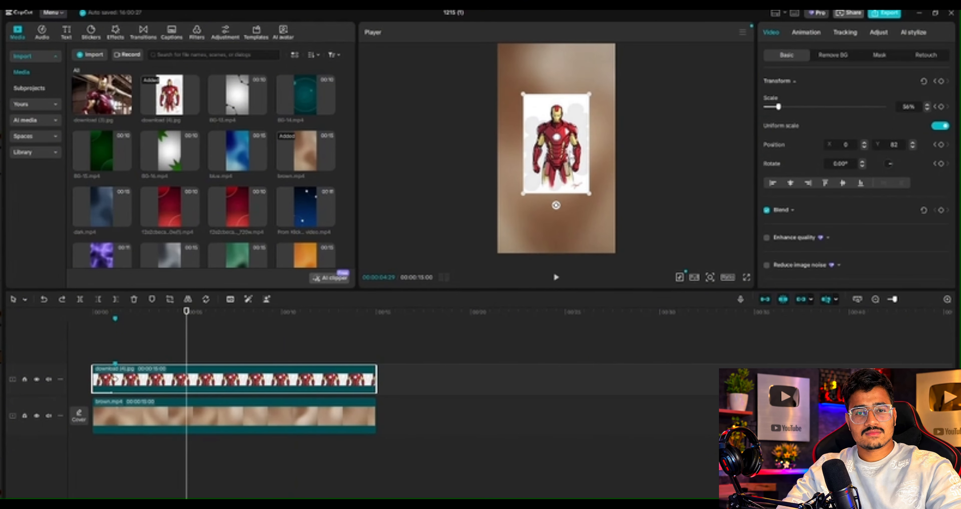
pyautogui.moveTo(553, 142); pyautogui.dragTo(548, 117)
pyautogui.moveTo(571, 122)
pyautogui.mouseDown()
pyautogui.moveTo(570, 104)
pyautogui.moveTo(571, 112)
pyautogui.mouseUp()
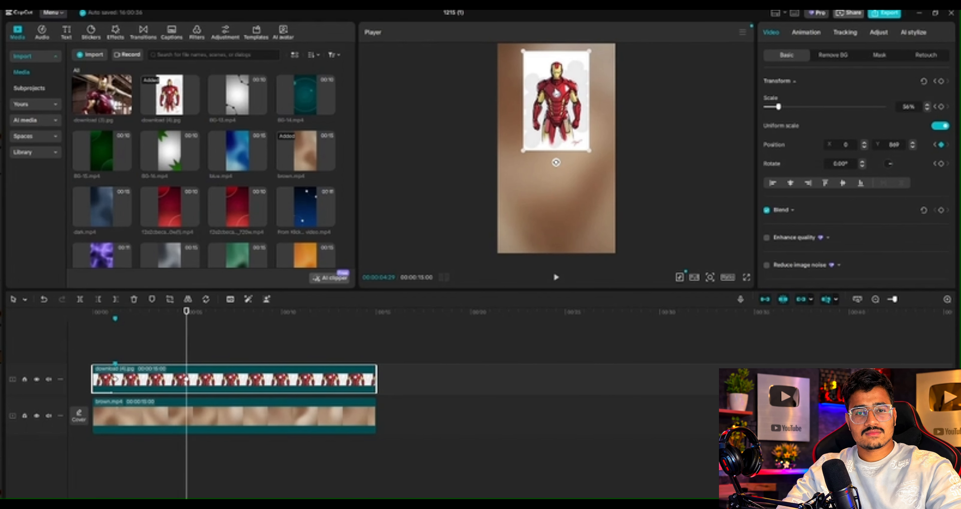
# Step: Try the image at about X 288, Y 933, at X -325, Y -795 and at the centre at 00:00:04:29, and return it to Y 869
pyautogui.moveTo(544, 92); pyautogui.dragTo(560, 89)
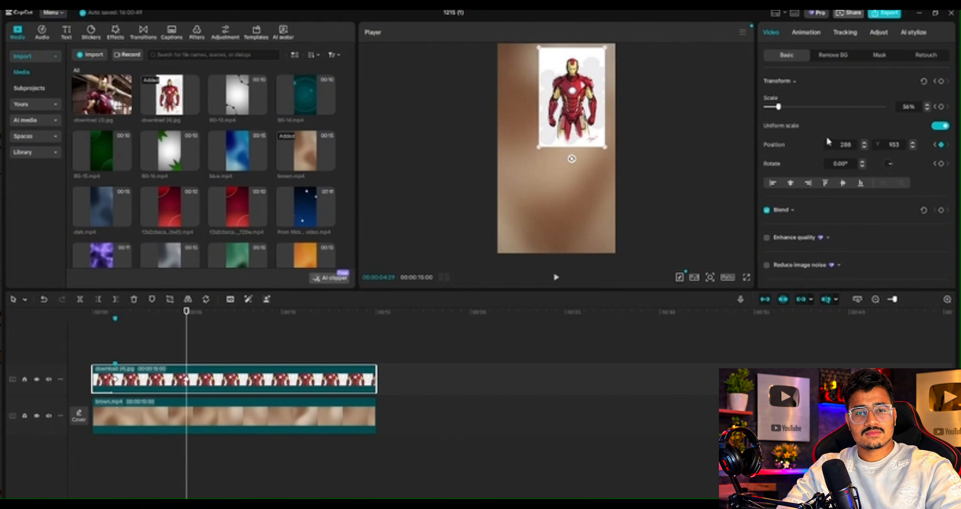
pyautogui.moveTo(580, 75); pyautogui.dragTo(543, 190)
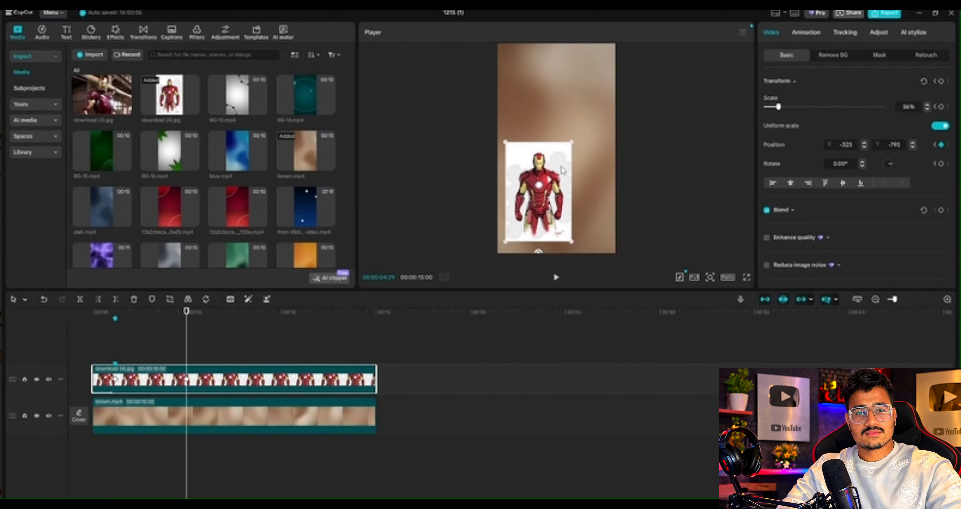
pyautogui.moveTo(546, 200); pyautogui.dragTo(560, 150)
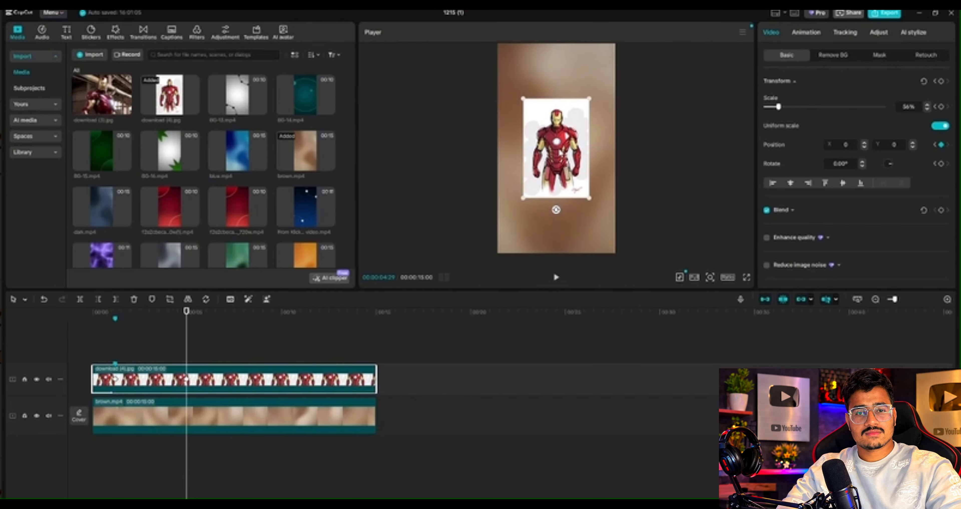
pyautogui.moveTo(186, 361); pyautogui.dragTo(155, 352)
pyautogui.click(186, 379)
pyautogui.moveTo(556, 180); pyautogui.dragTo(558, 134)
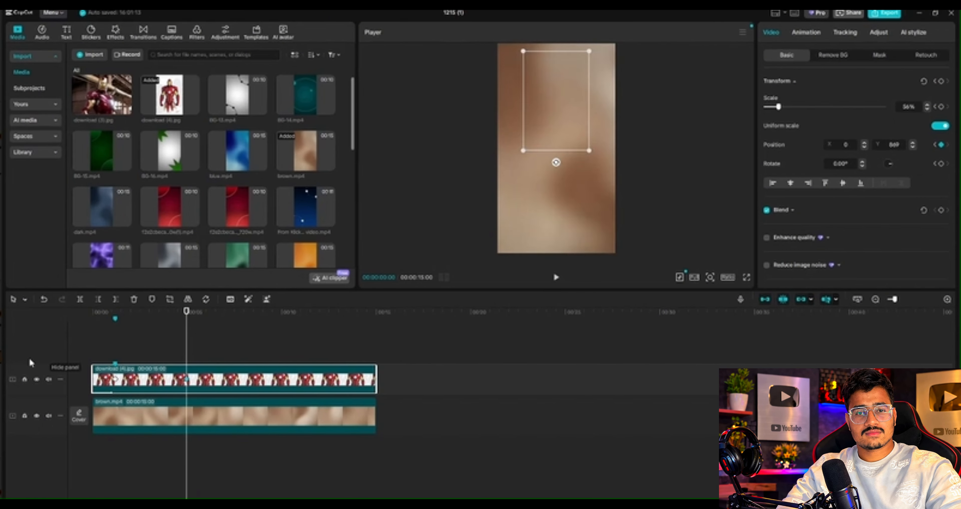
# Step: Play the video from the start twice to preview the image's keyframed upward movement
pyautogui.click(93, 321)
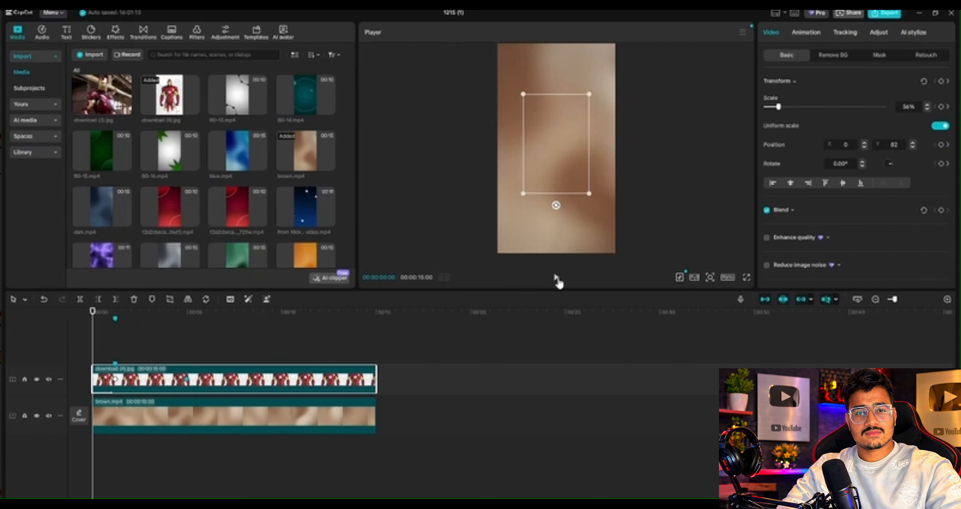
pyautogui.click(556, 279)
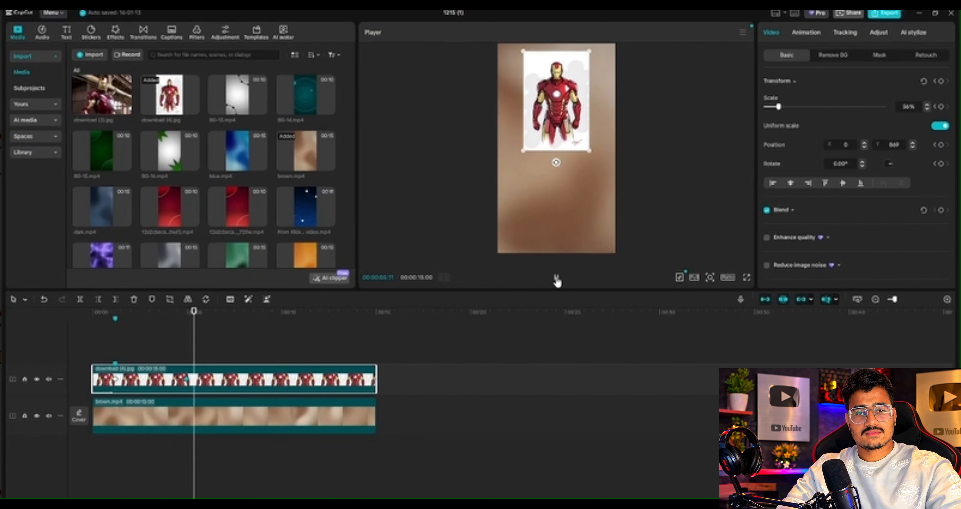
pyautogui.click(181, 346)
pyautogui.moveTo(181, 348); pyautogui.dragTo(93, 346)
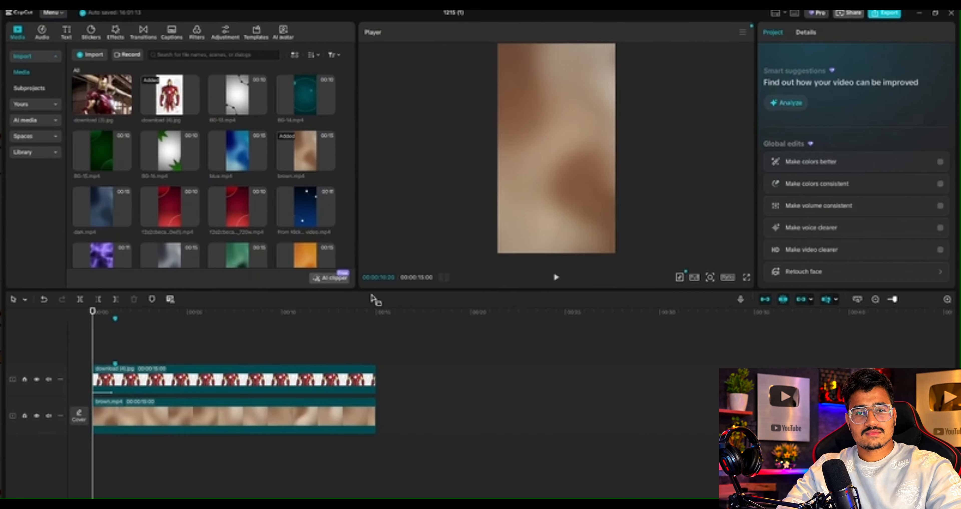
pyautogui.click(557, 276)
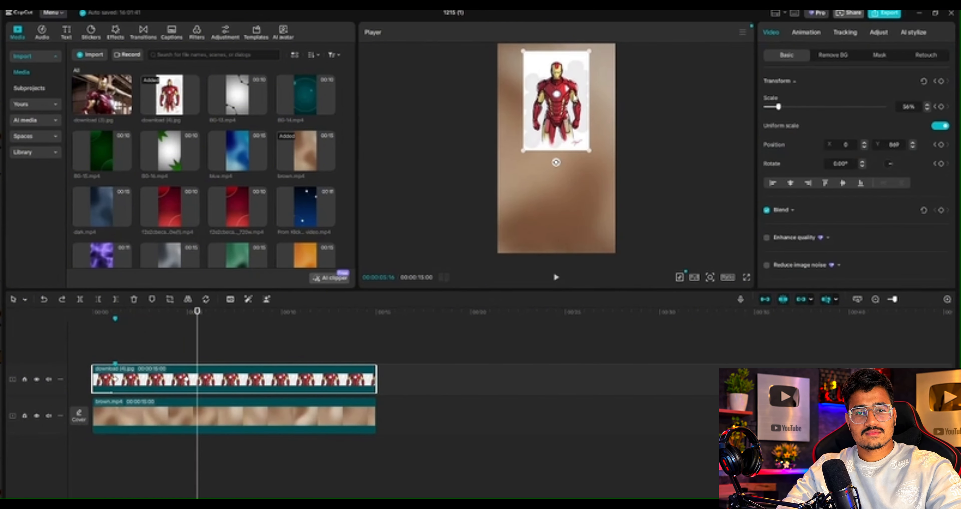
# Step: Keyframe the image's position at 00:00:05:16 by moving it straight down to about Y -887, and play the result from the start
pyautogui.moveTo(575, 101); pyautogui.dragTo(576, 192)
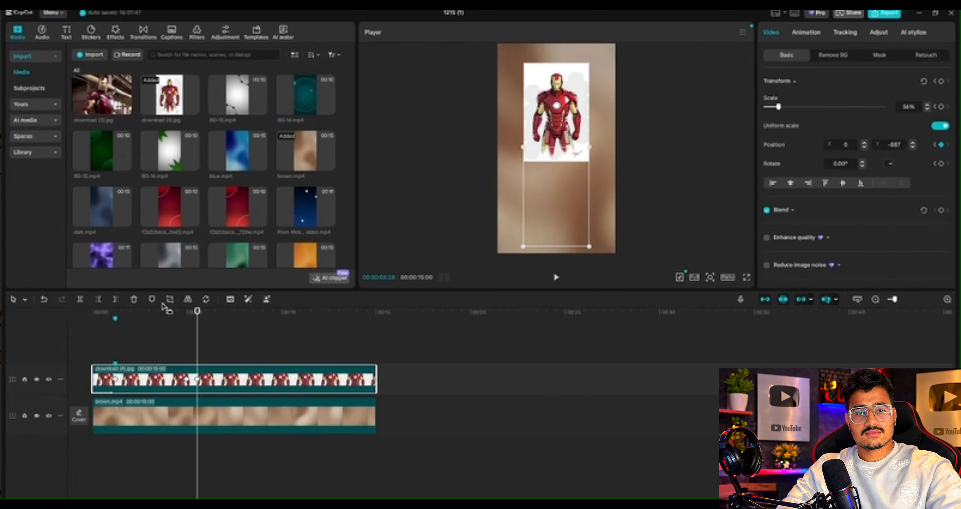
pyautogui.click(97, 331)
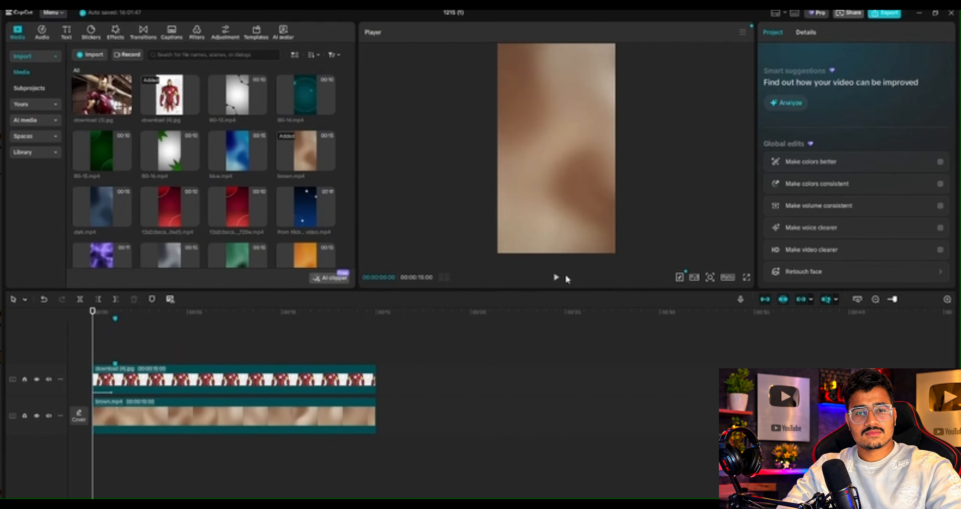
pyautogui.click(558, 278)
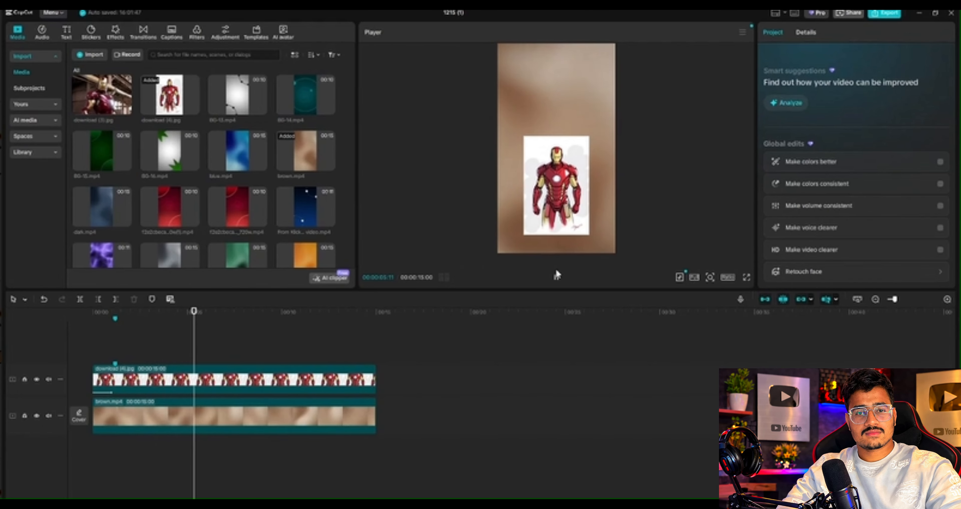
pyautogui.click(557, 277)
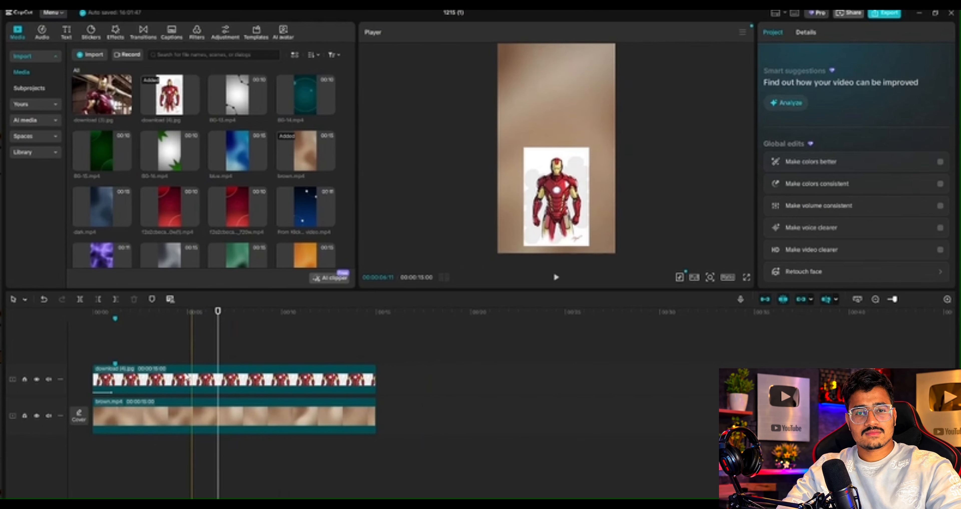
# Step: Delete the image clip's position keyframe at 00:00:05:16
pyautogui.click(187, 379)
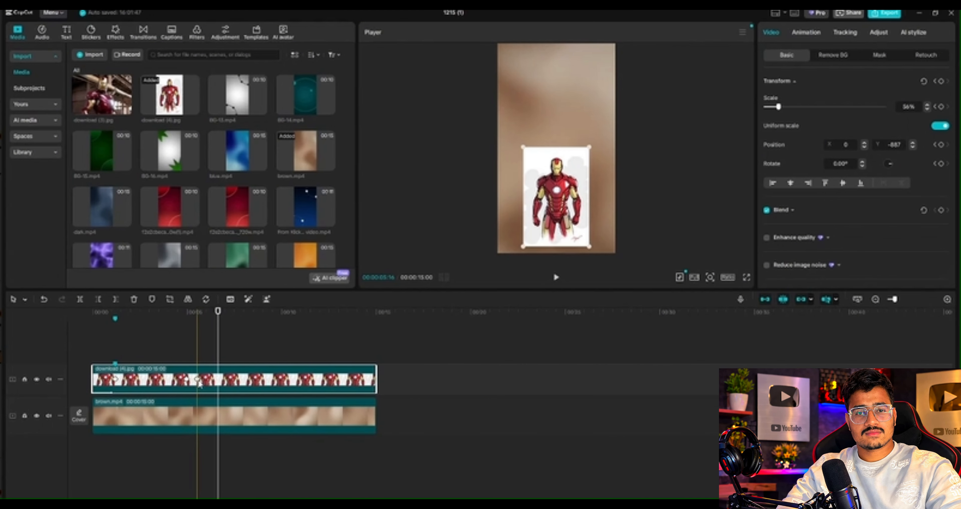
pyautogui.click(197, 379)
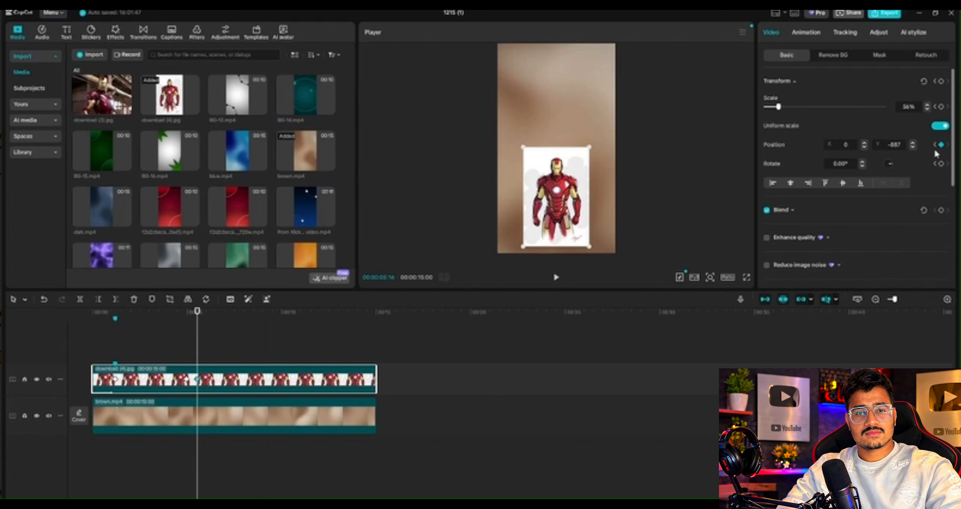
pyautogui.click(942, 145)
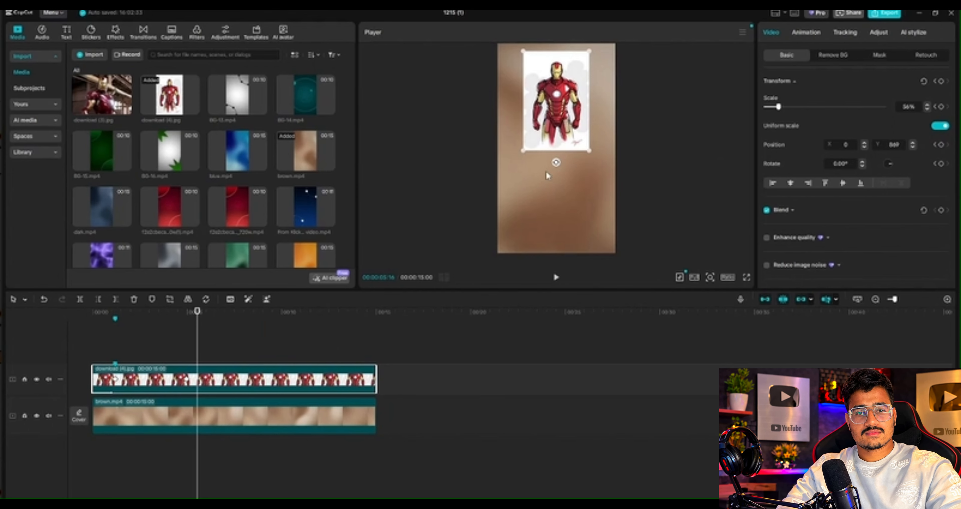
# Step: Add a Transform keyframe at 00:00:05:16 and move the image down to about Y -960 at 00:00:10:18
pyautogui.click(942, 81)
pyautogui.moveTo(200, 331); pyautogui.dragTo(293, 330)
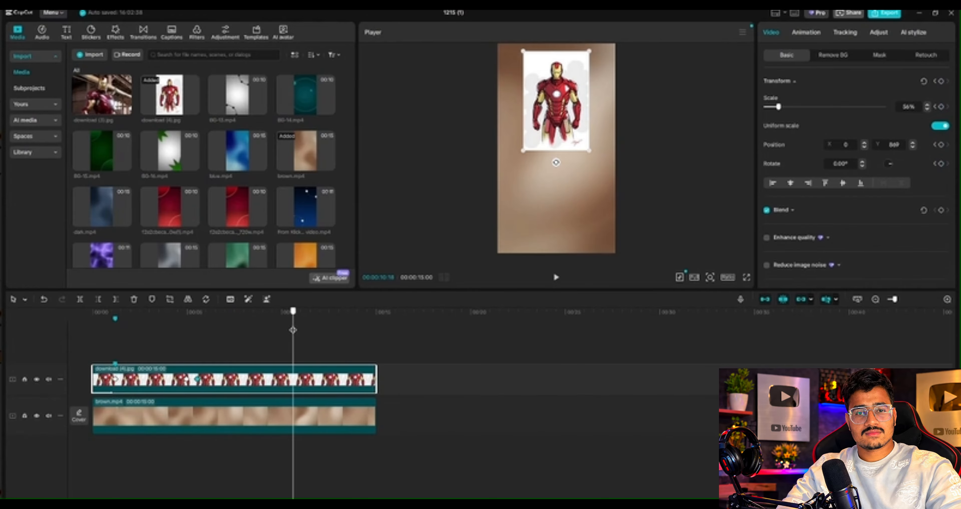
pyautogui.moveTo(567, 95); pyautogui.dragTo(567, 192)
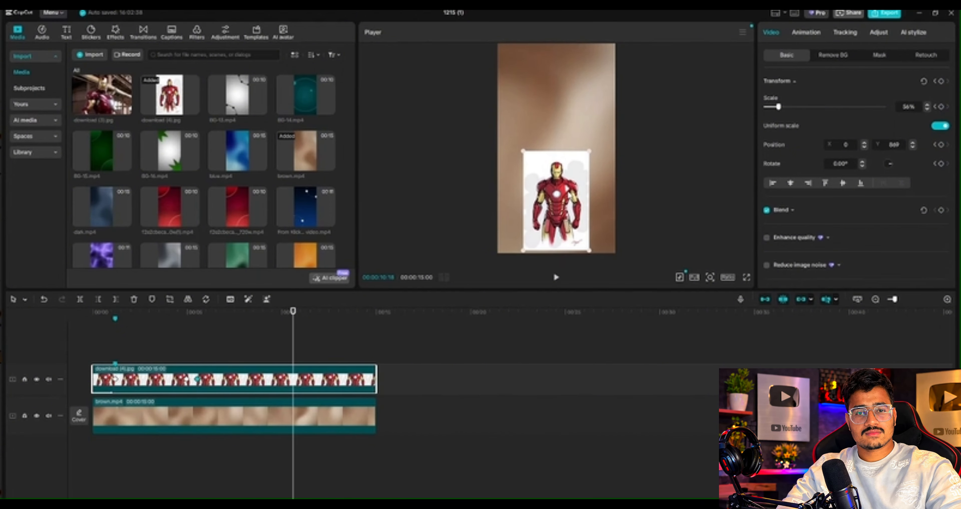
pyautogui.click(148, 349)
pyautogui.moveTo(148, 348); pyautogui.dragTo(66, 345)
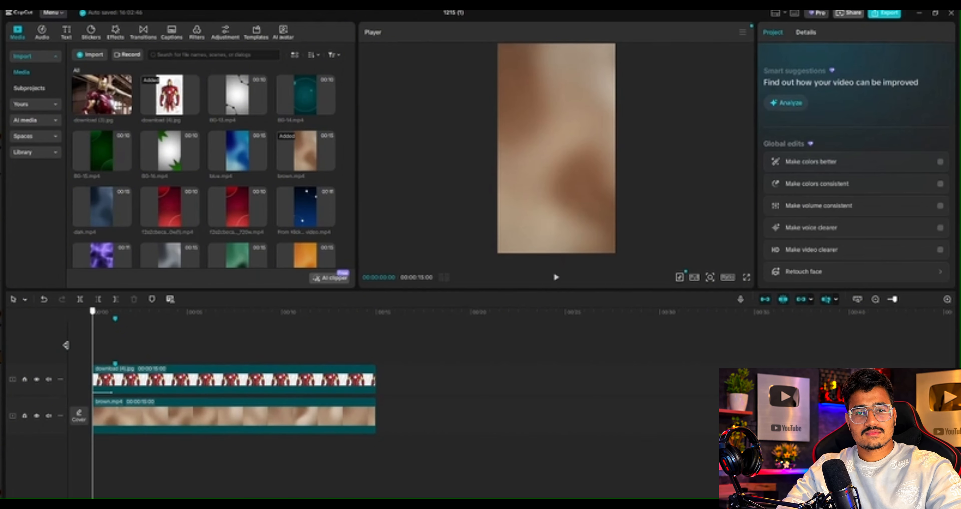
pyautogui.click(123, 386)
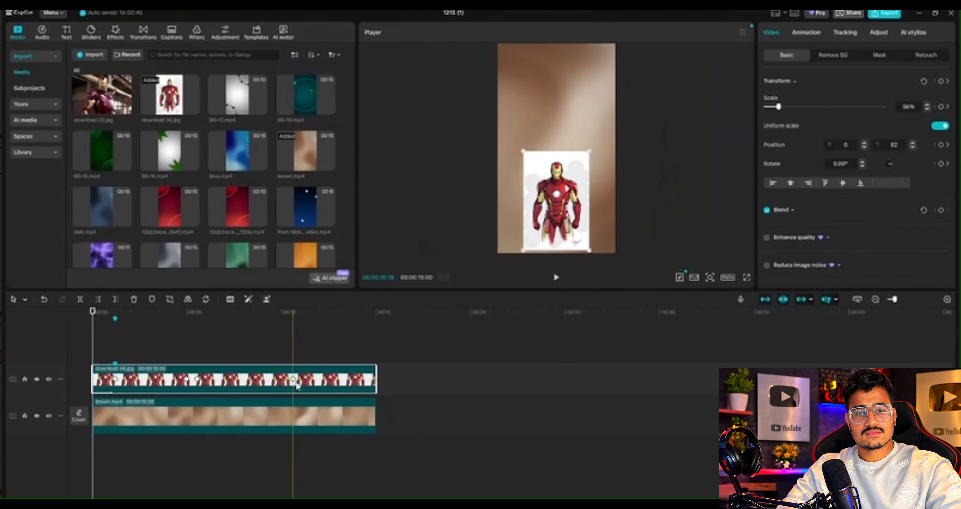
# Step: Delete the image clip's keyframes at 00:00:10:18, 00:00:05:16, 00:00:04:29 and 00:00:01:06, keeping the clip itself
pyautogui.click(297, 385)
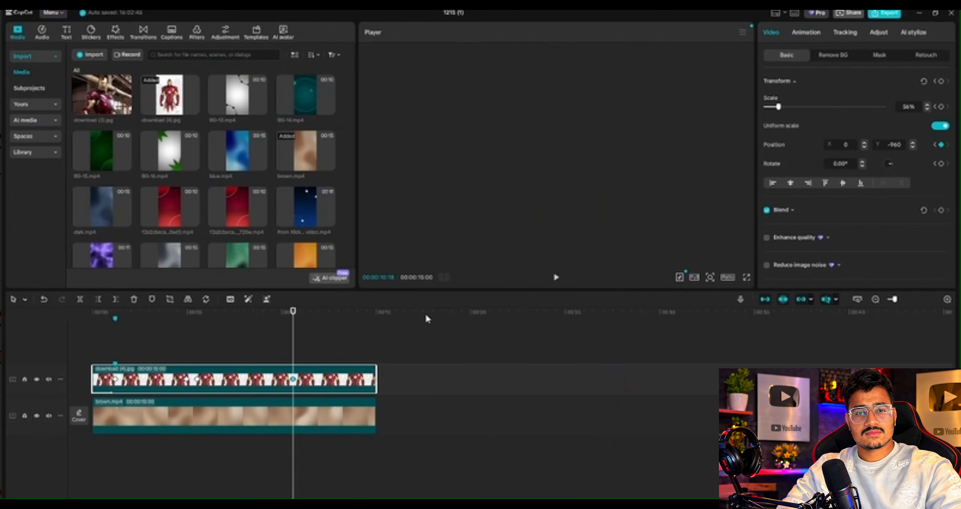
pyautogui.rightClick(294, 380)
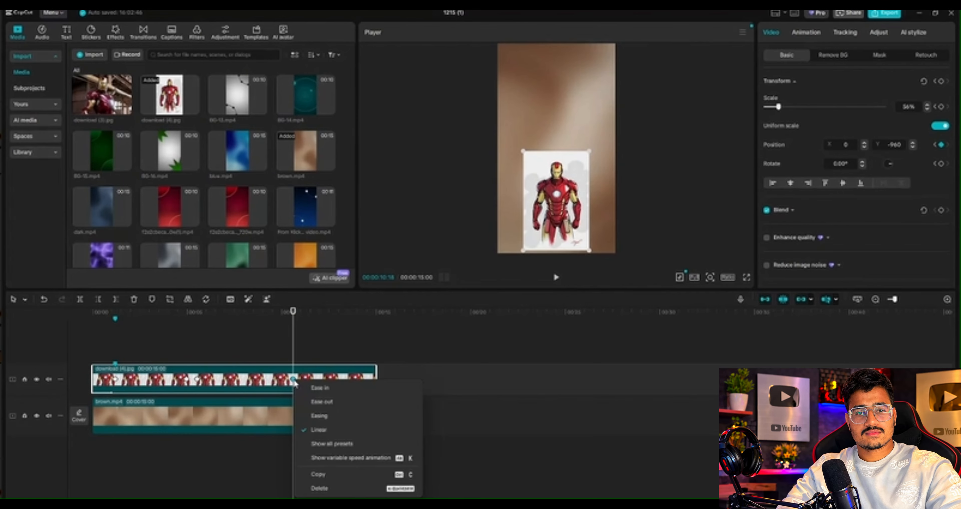
pyautogui.click(330, 486)
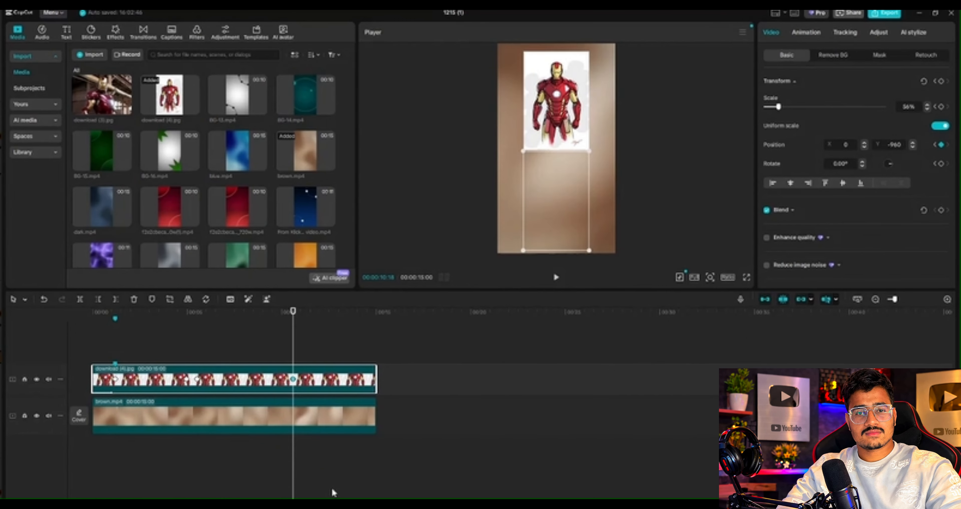
pyautogui.click(198, 379)
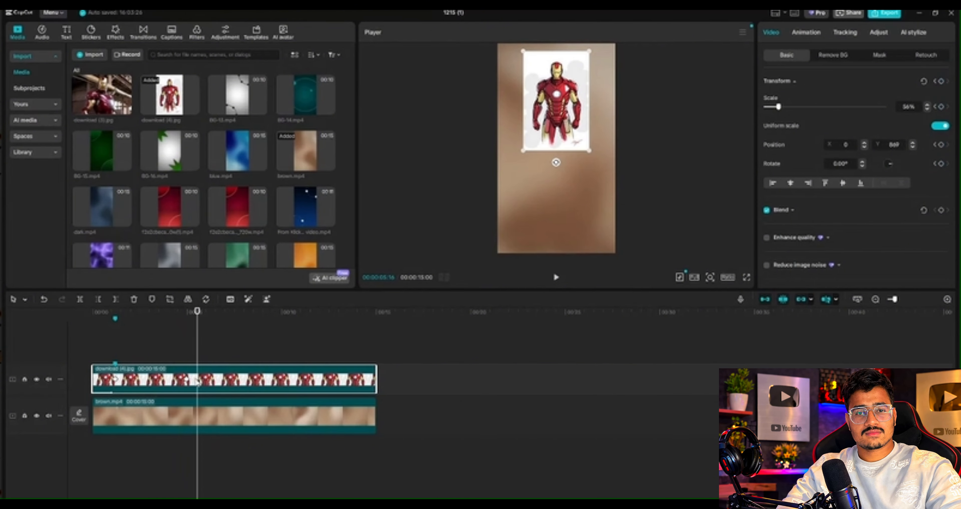
pyautogui.click(186, 379)
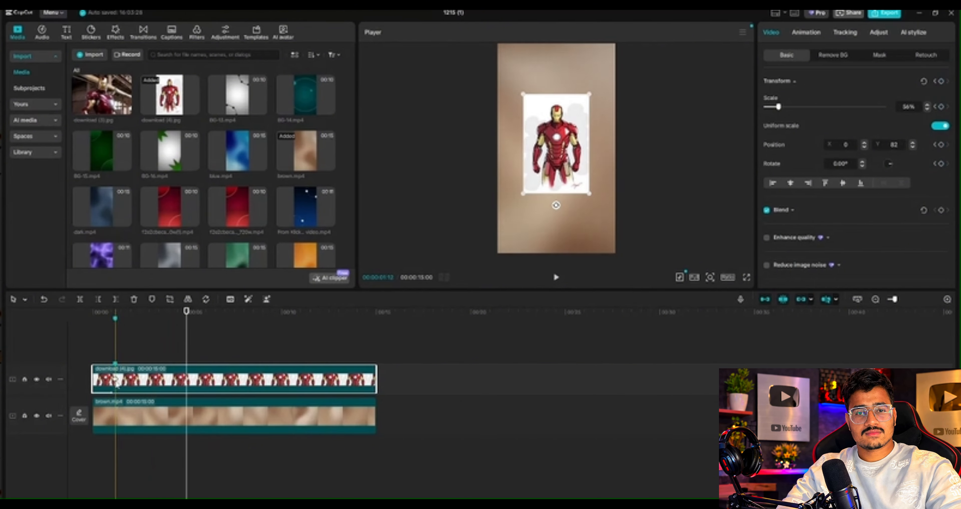
pyautogui.click(116, 380)
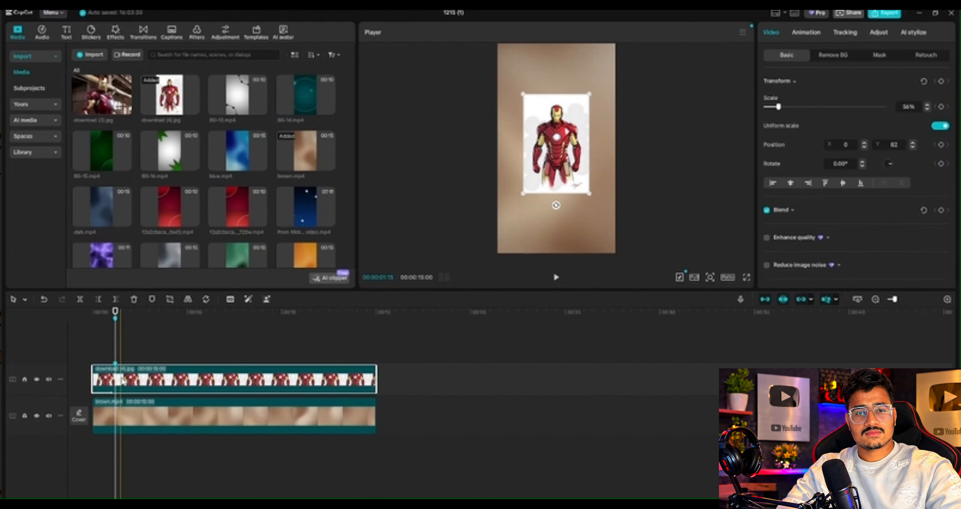
pyautogui.press('Delete')
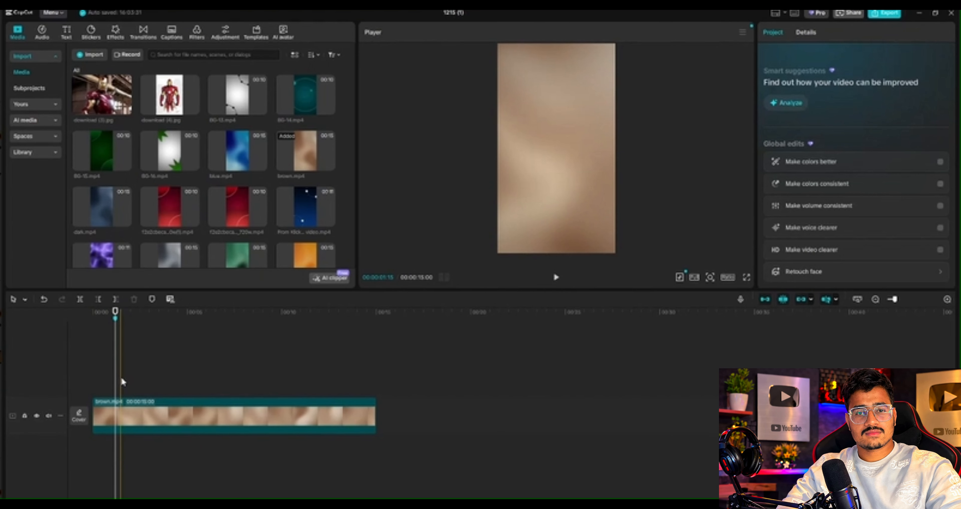
pyautogui.hotkey('ctrl', 'z')
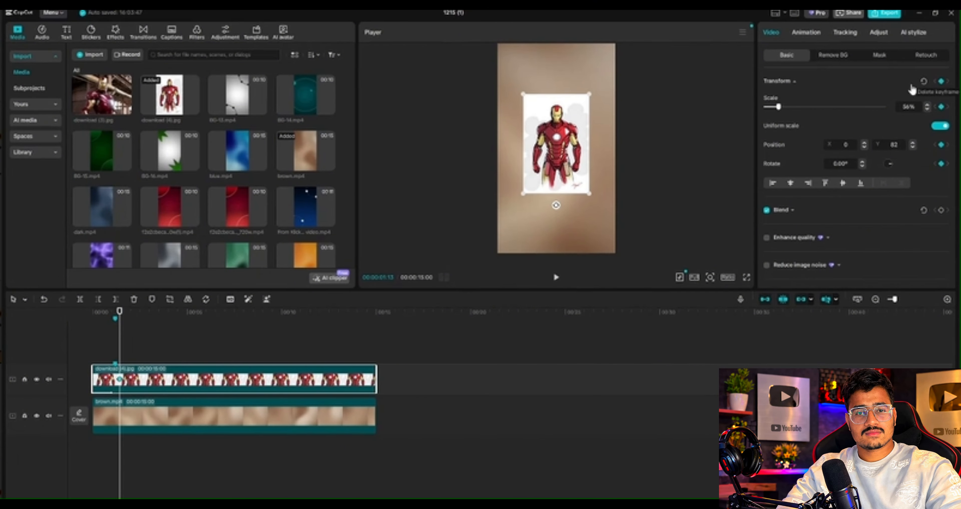
# Step: Keyframe the image's scale at 11% at 00:00:05:10, and scrub the timeline from about 00:00:01:29 to preview the shrinking
pyautogui.moveTo(116, 327); pyautogui.dragTo(194, 328)
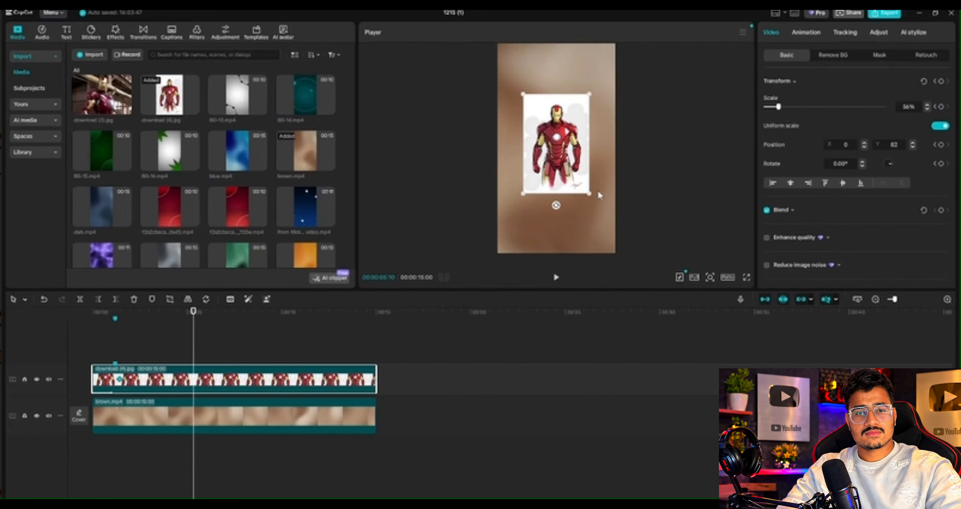
pyautogui.moveTo(592, 194); pyautogui.dragTo(528, 150)
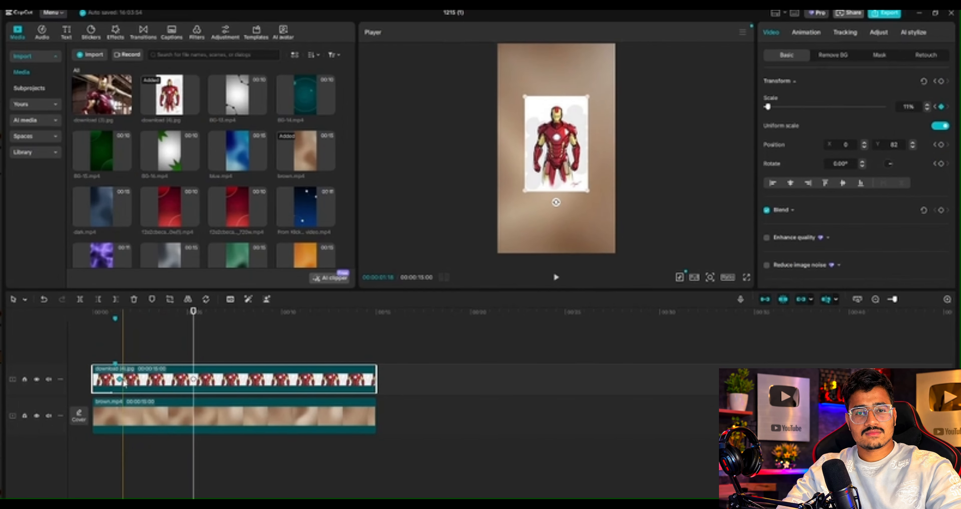
pyautogui.click(129, 338)
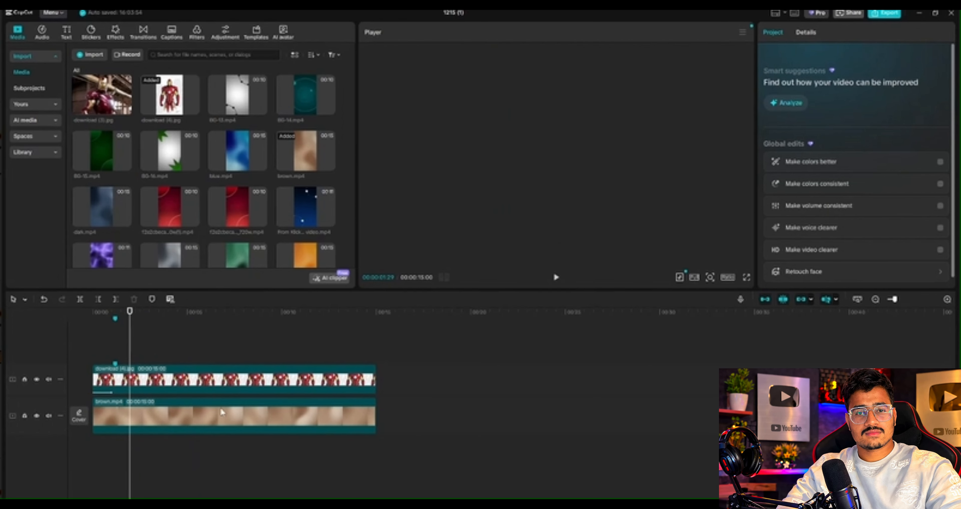
pyautogui.click(182, 379)
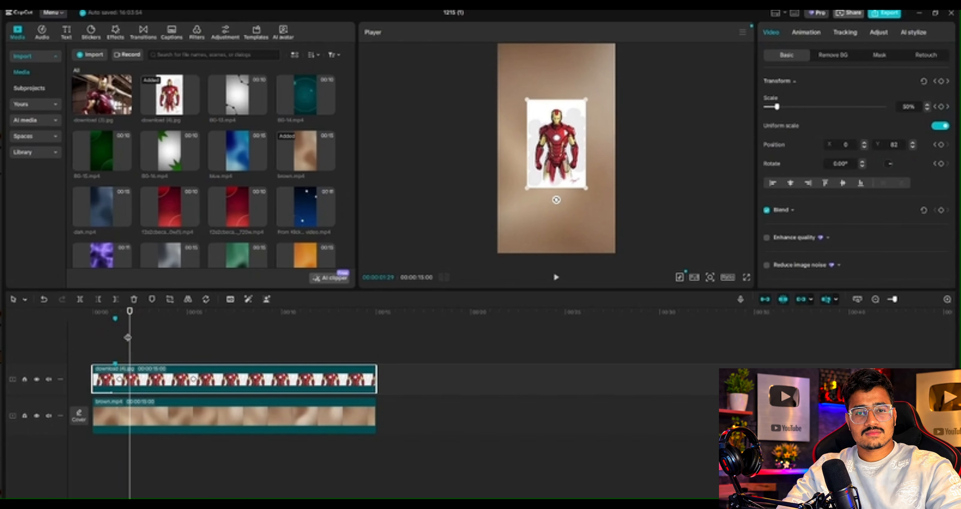
pyautogui.click(136, 338)
pyautogui.moveTo(137, 337)
pyautogui.mouseDown()
pyautogui.moveTo(187, 337)
pyautogui.moveTo(132, 332)
pyautogui.mouseUp()
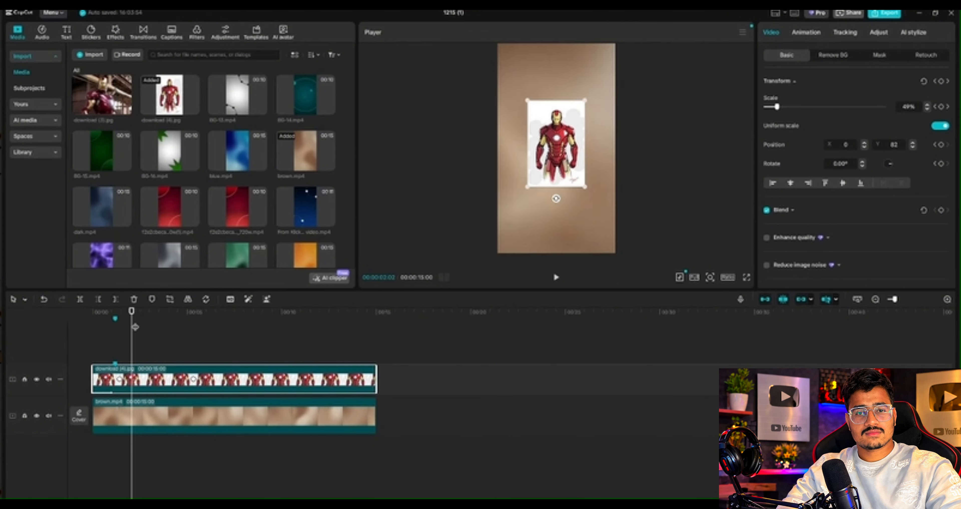
pyautogui.moveTo(125, 342); pyautogui.dragTo(144, 350)
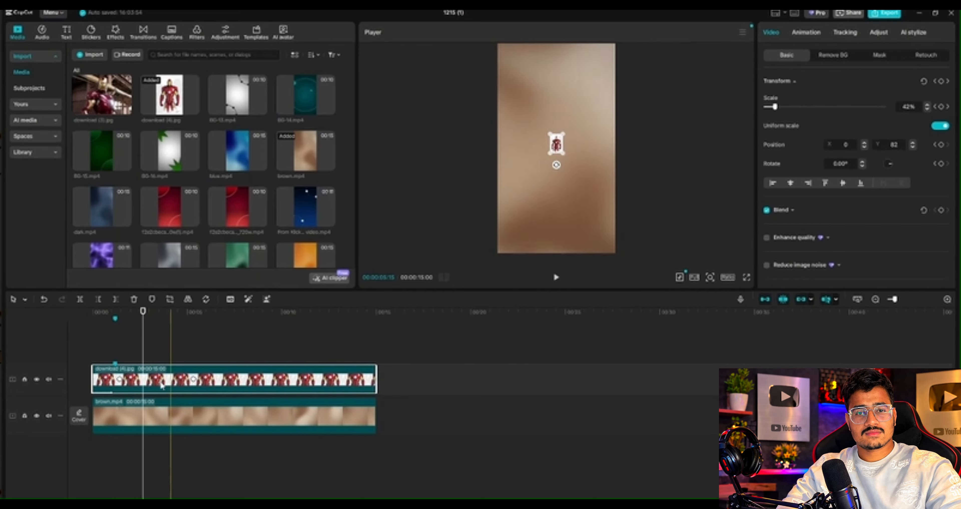
# Step: Delete the image clip's scale keyframe at 00:00:05:10
pyautogui.click(193, 379)
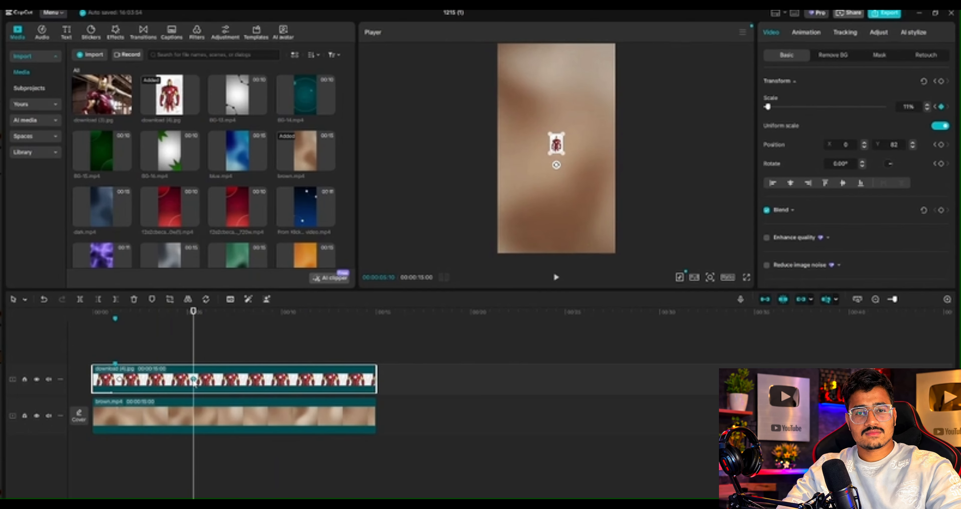
pyautogui.rightClick(193, 379)
pyautogui.click(224, 488)
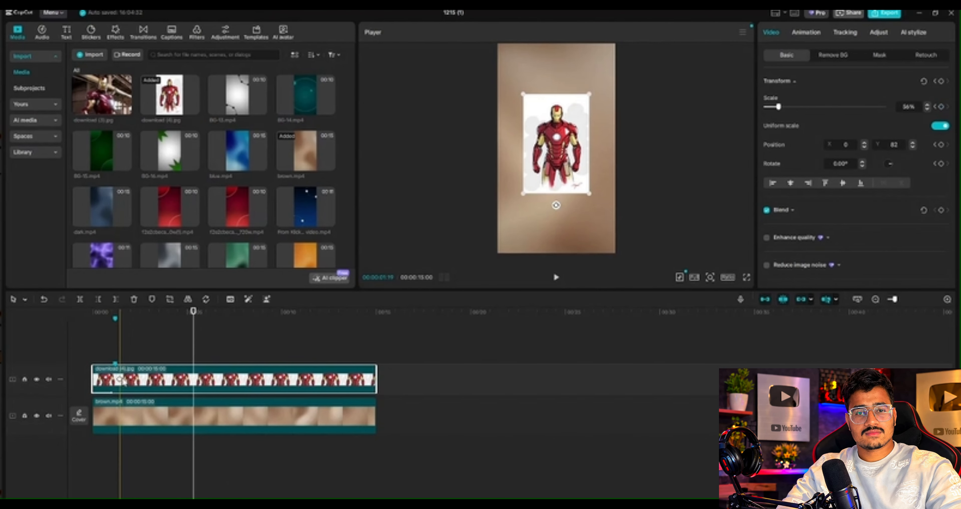
# Step: Delete the image clip's remaining keyframe at 00:00:01:13
pyautogui.click(119, 379)
pyautogui.rightClick(119, 378)
pyautogui.click(175, 486)
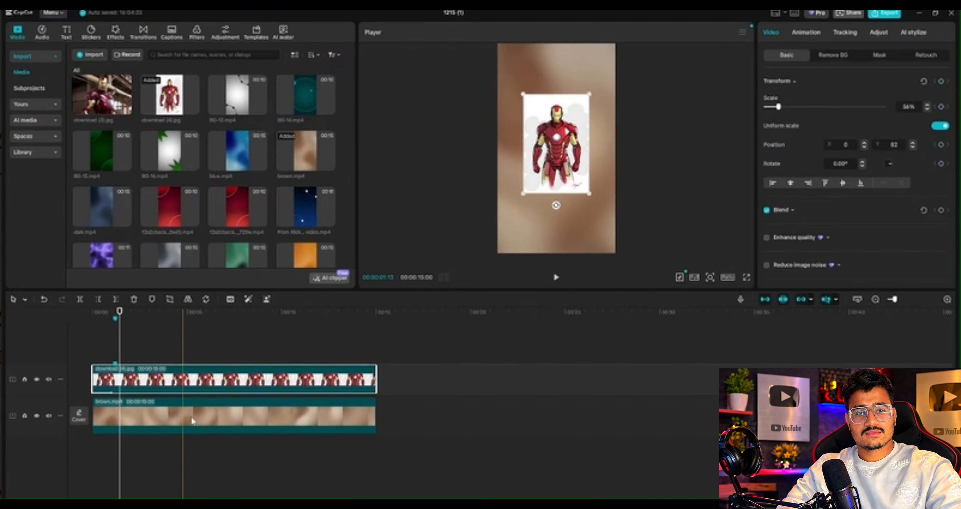
# Step: Recentre the Iron Man image in the frame at X 0, Y 0
pyautogui.click(795, 29)
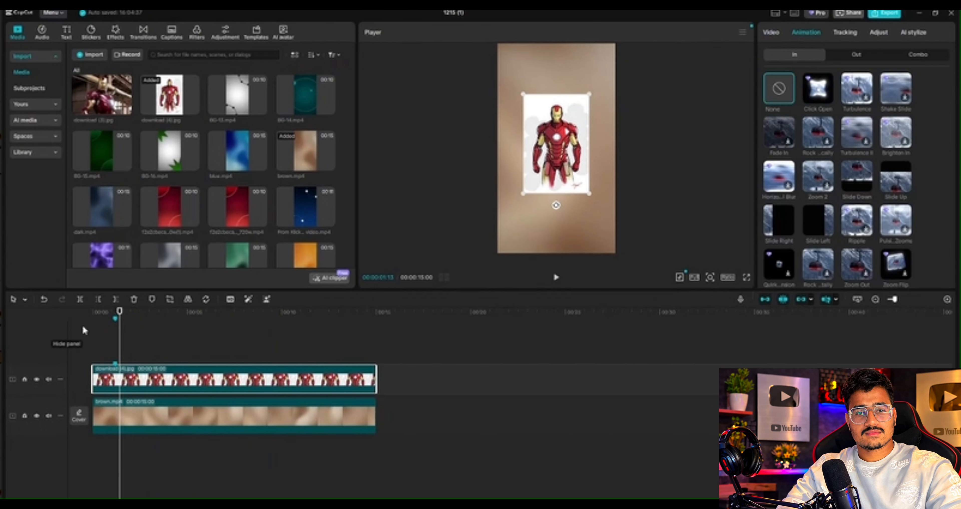
pyautogui.click(175, 335)
pyautogui.moveTo(174, 342); pyautogui.dragTo(2, 335)
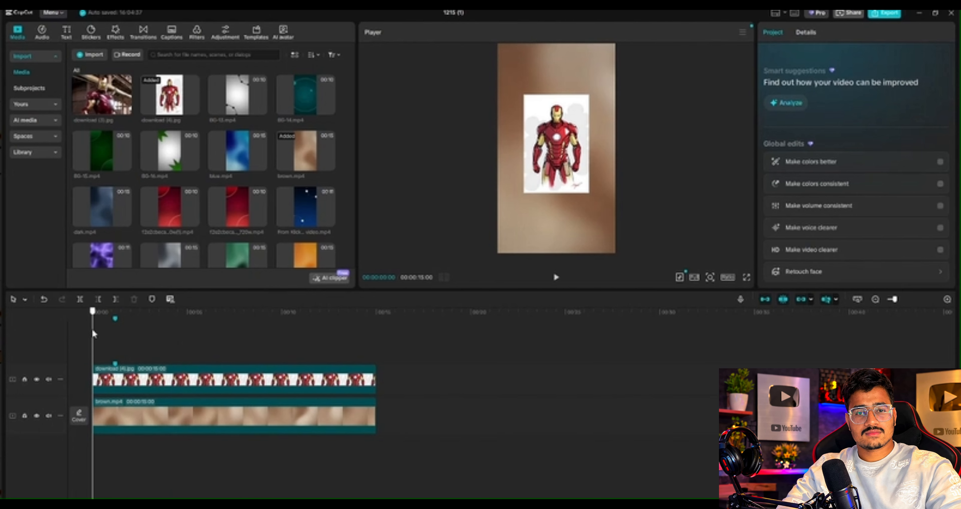
pyautogui.click(108, 328)
pyautogui.click(574, 104)
pyautogui.moveTo(568, 143)
pyautogui.mouseDown()
pyautogui.moveTo(574, 302)
pyautogui.moveTo(569, 148)
pyautogui.mouseUp()
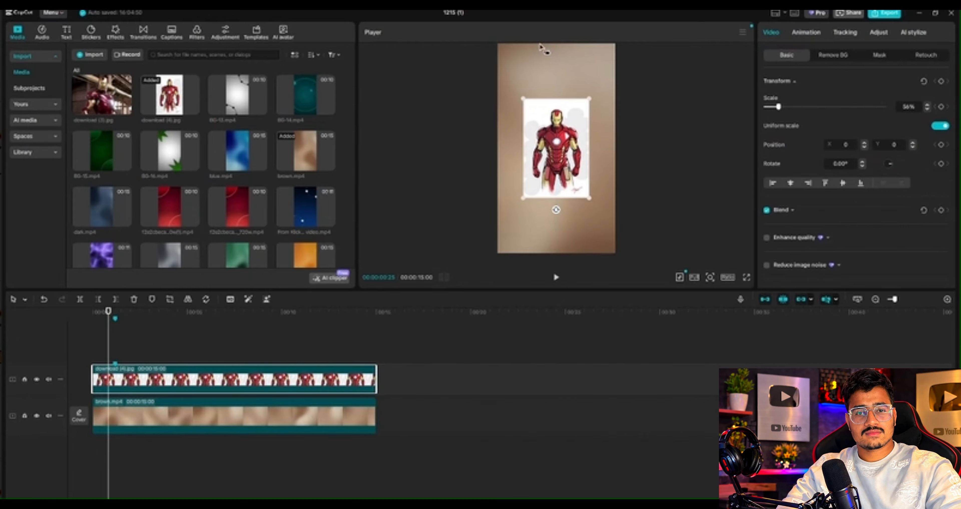
# Step: Add a rectangle mask to the Iron Man image, stretched to its full width and most of its height, with rounded corners
pyautogui.click(556, 72)
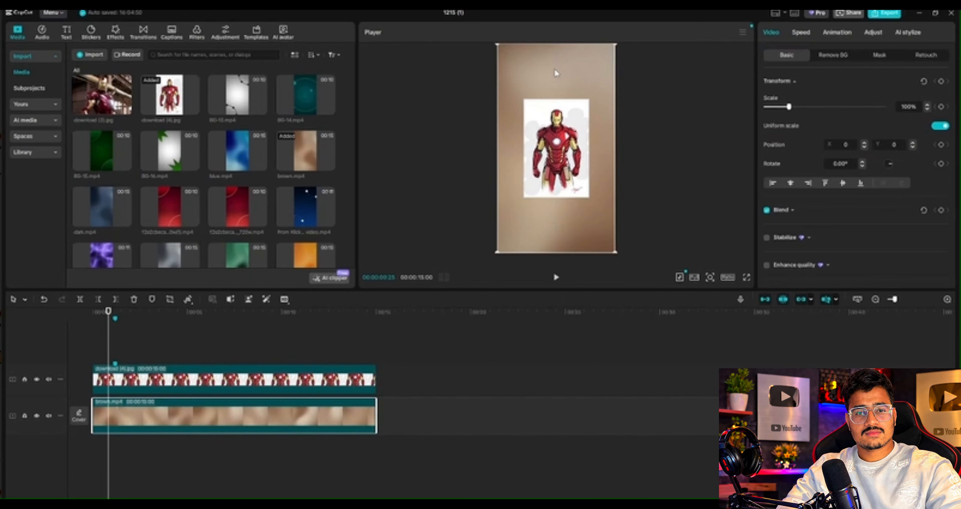
pyautogui.click(555, 129)
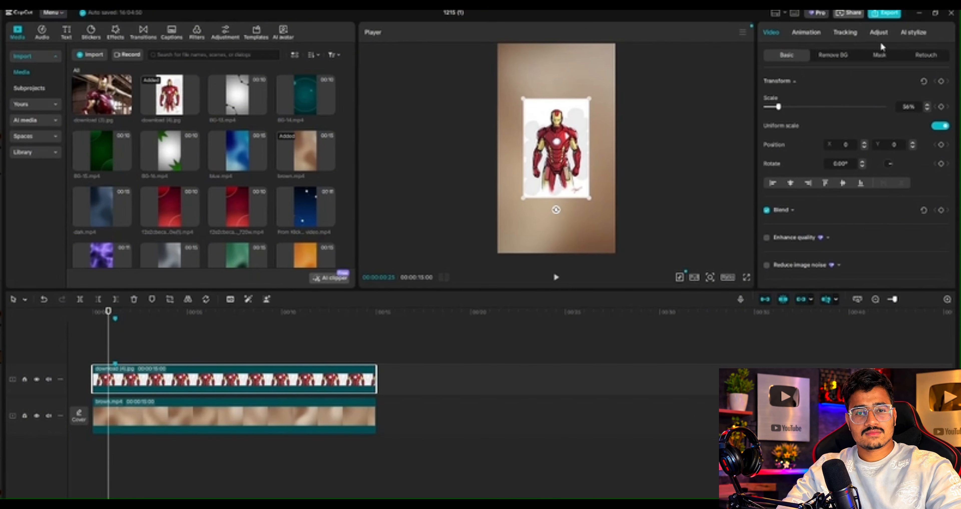
pyautogui.click(871, 56)
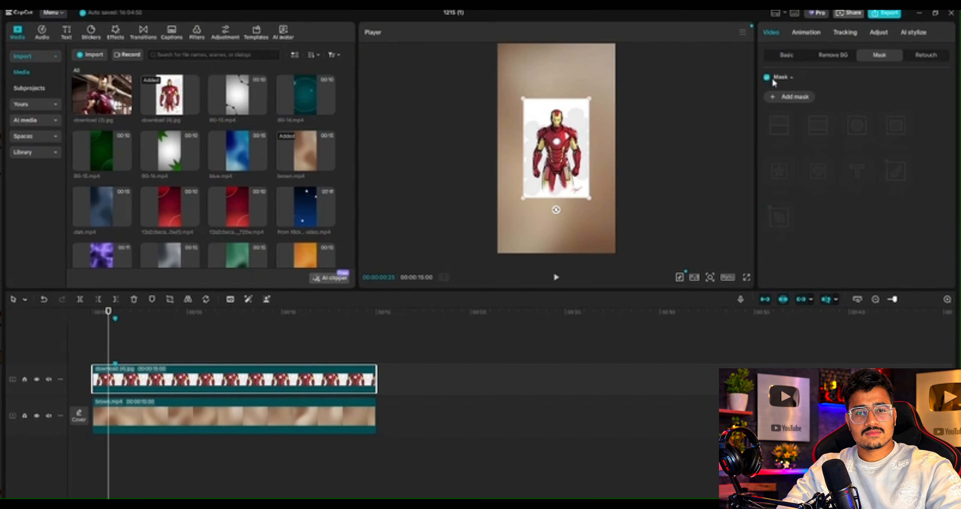
pyautogui.click(790, 97)
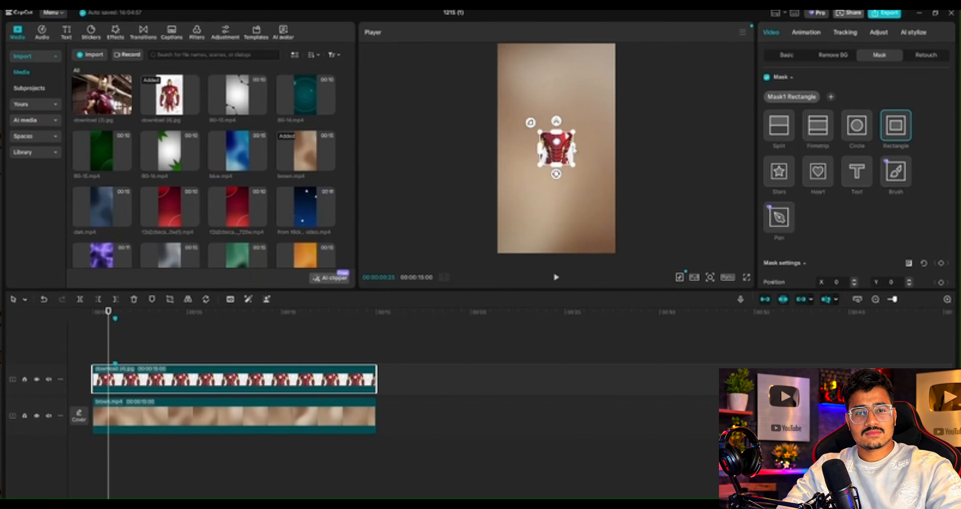
pyautogui.moveTo(575, 150); pyautogui.dragTo(606, 157)
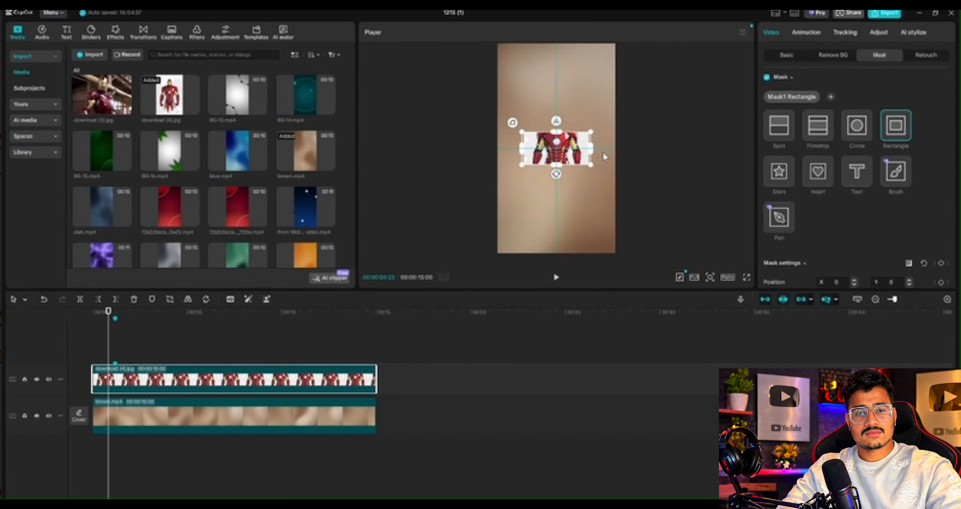
pyautogui.moveTo(556, 132); pyautogui.dragTo(543, 87)
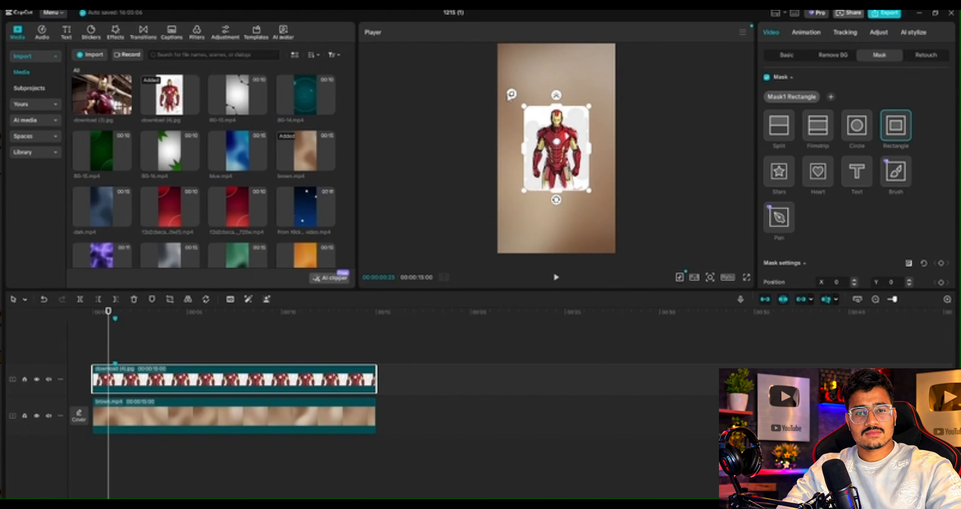
pyautogui.click(788, 55)
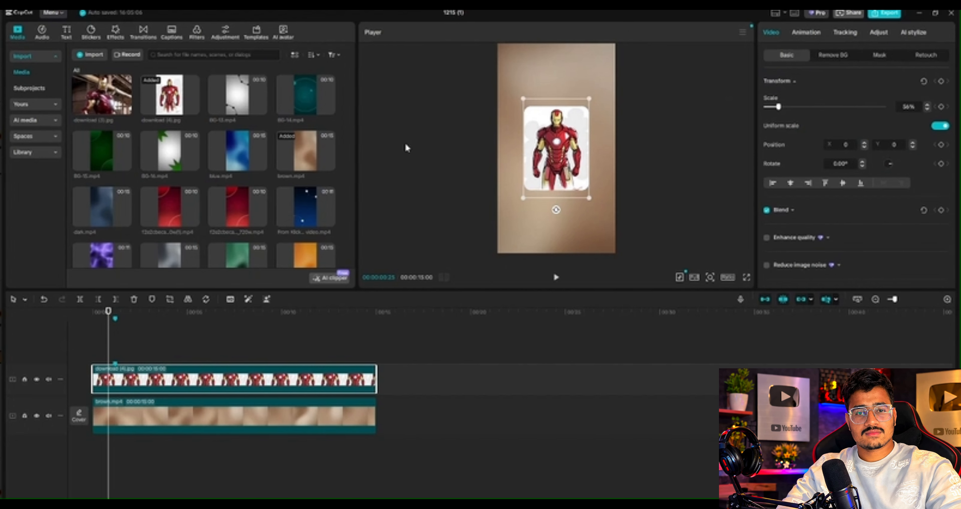
# Step: At 00:00:00:00, add a Transform keyframe with scale 21%, rotation about 58° and position about X 69, Y -2409, and move the playhead to 00:00:03:02
pyautogui.click(78, 328)
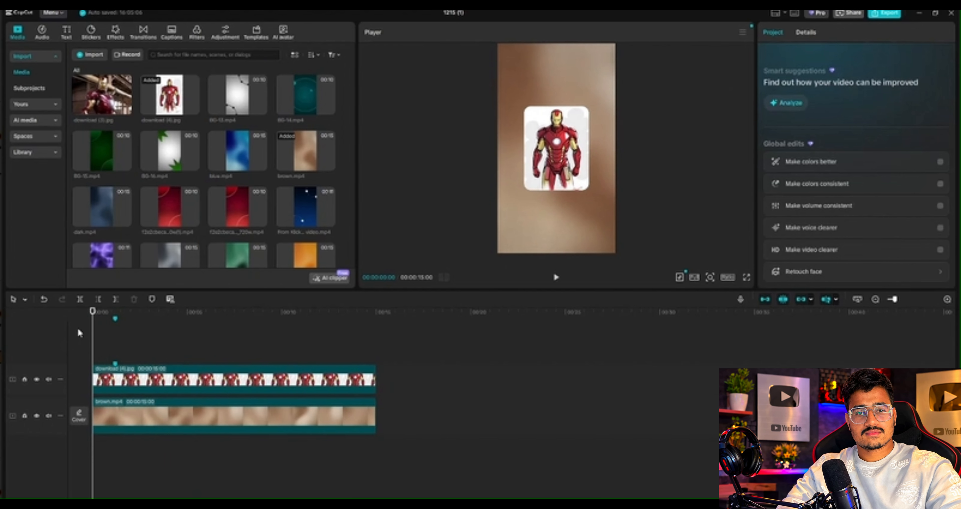
pyautogui.click(168, 379)
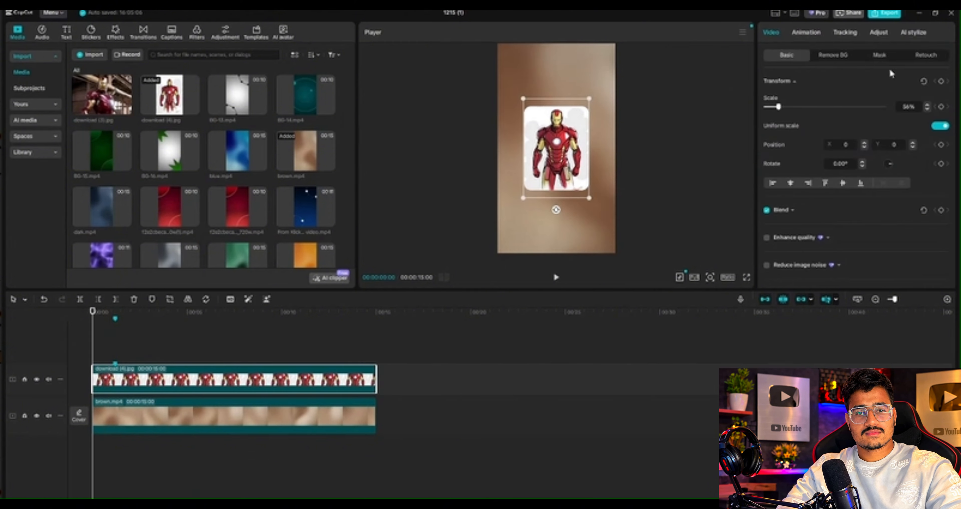
pyautogui.click(941, 81)
pyautogui.moveTo(525, 97); pyautogui.dragTo(543, 129)
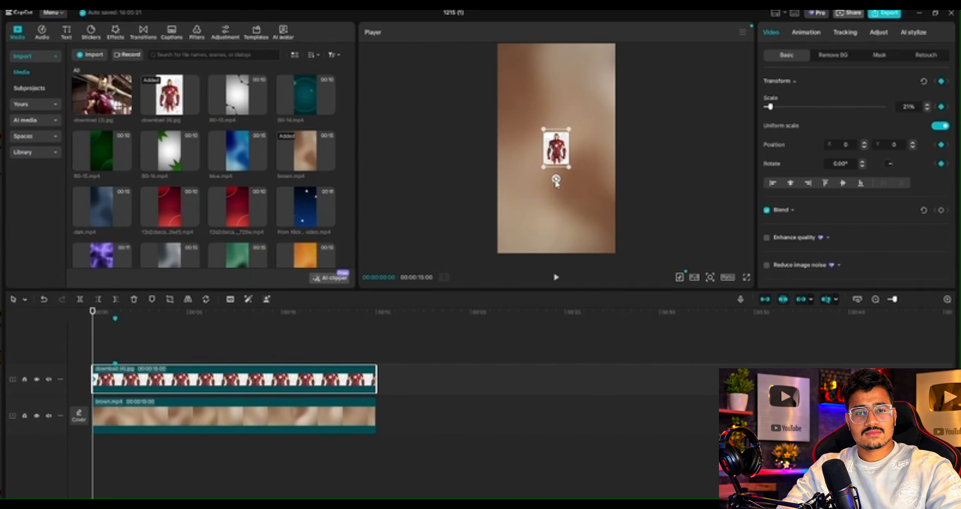
pyautogui.moveTo(556, 179); pyautogui.dragTo(555, 275)
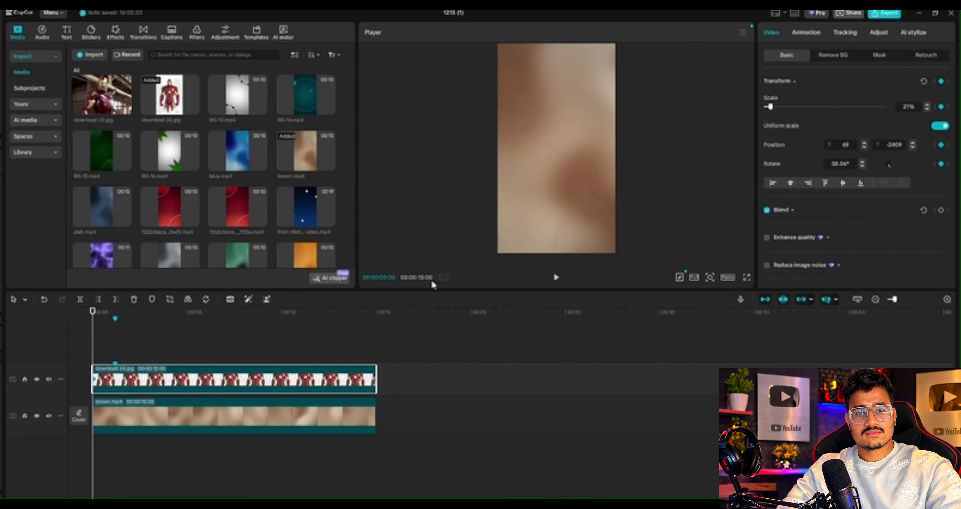
pyautogui.moveTo(93, 317); pyautogui.dragTo(150, 320)
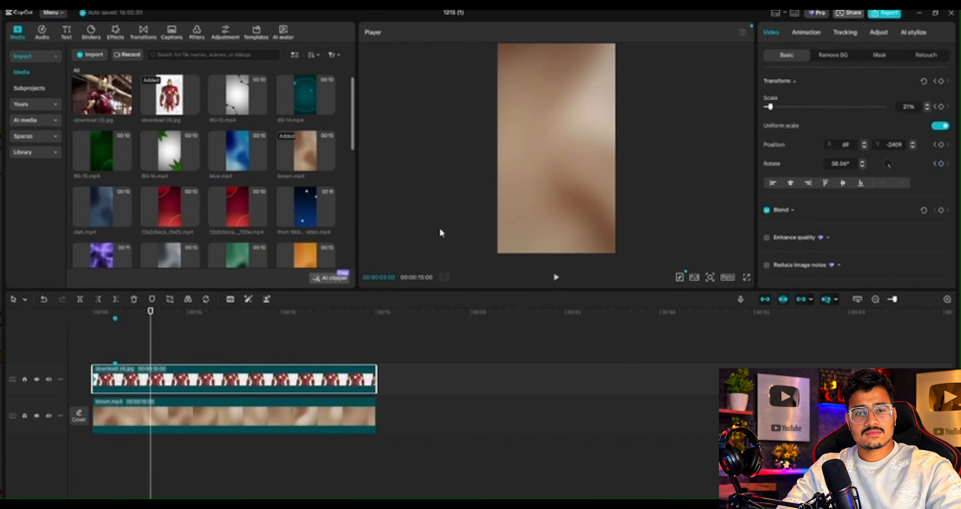
pyautogui.click(577, 189)
pyautogui.moveTo(577, 189); pyautogui.dragTo(570, 160)
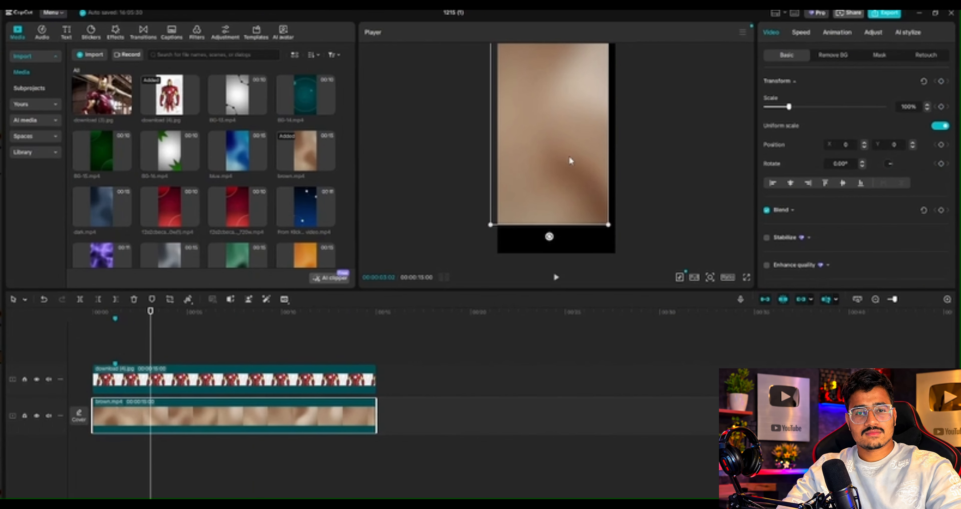
pyautogui.hotkey('ctrl', 'z')
pyautogui.moveTo(710, 278)
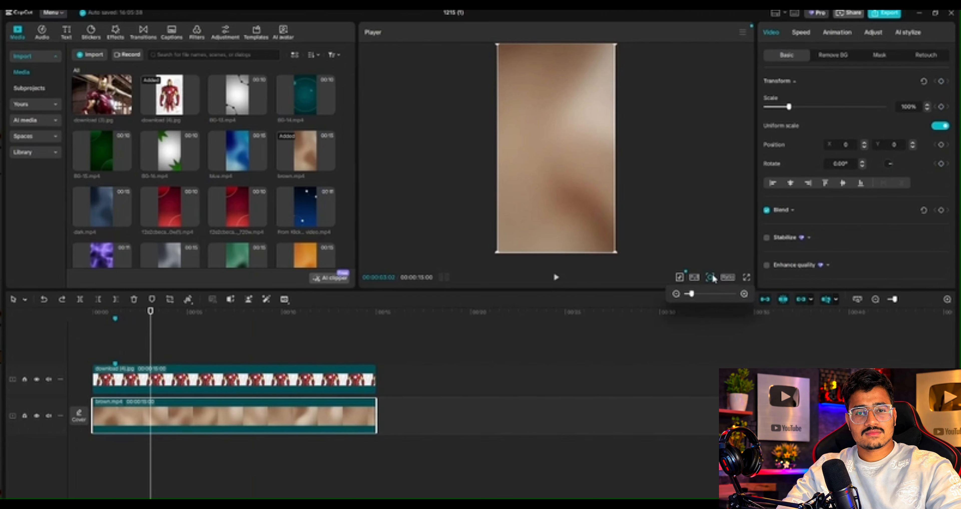
# Step: Set the image's position to X 0, Y 0 at 00:00:03:02
pyautogui.click(169, 386)
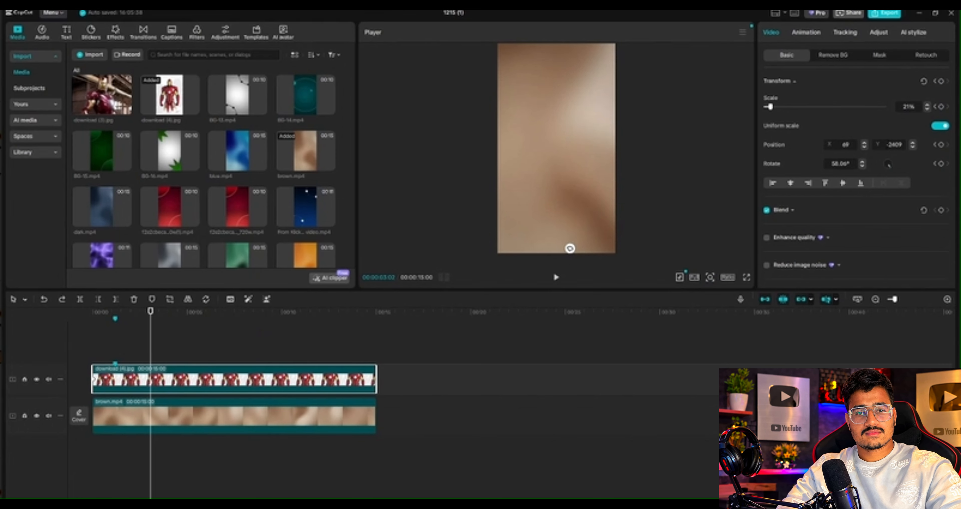
pyautogui.moveTo(887, 144); pyautogui.dragTo(908, 146)
pyautogui.write('0')
pyautogui.press('Return')
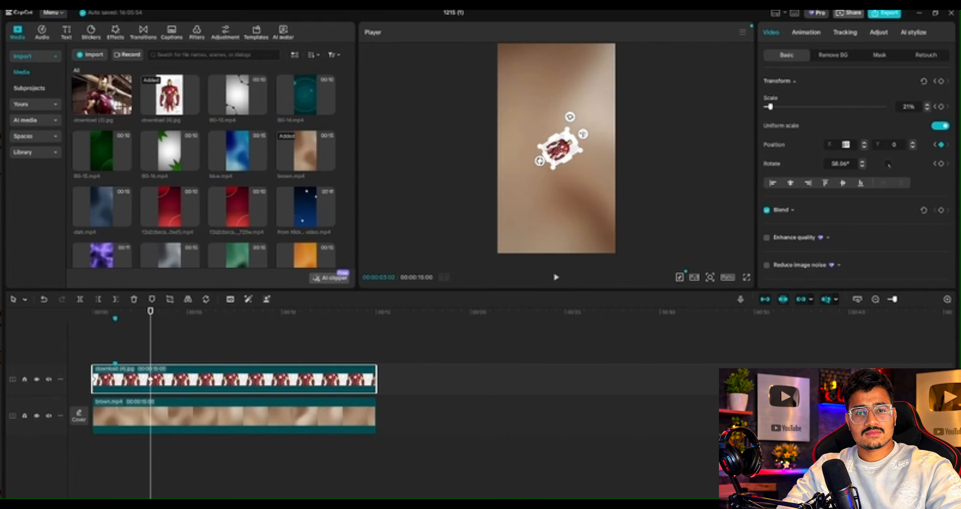
pyautogui.press('Return')
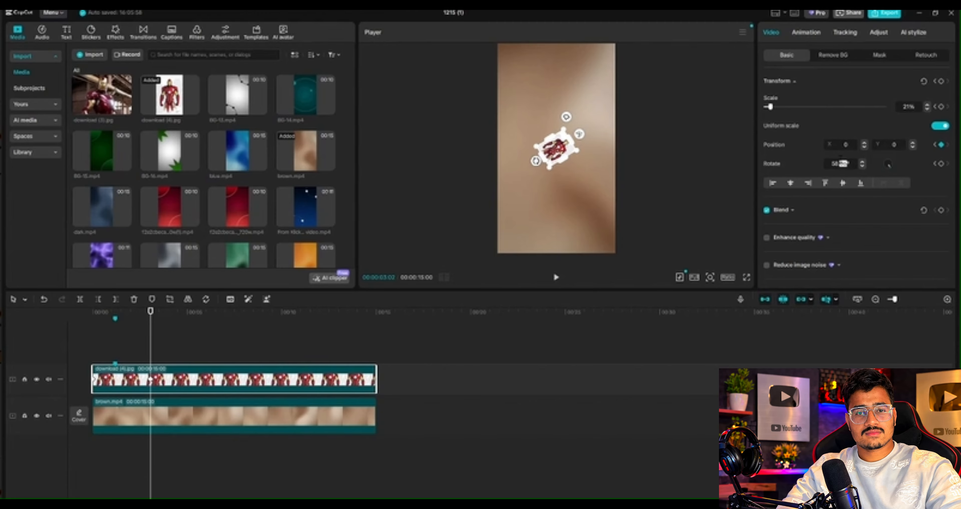
# Step: Try resetting the image's rotation to 0° and enlarging its scale to about 81% at 00:00:03:02
pyautogui.click(841, 164)
pyautogui.write('0')
pyautogui.press('Return')
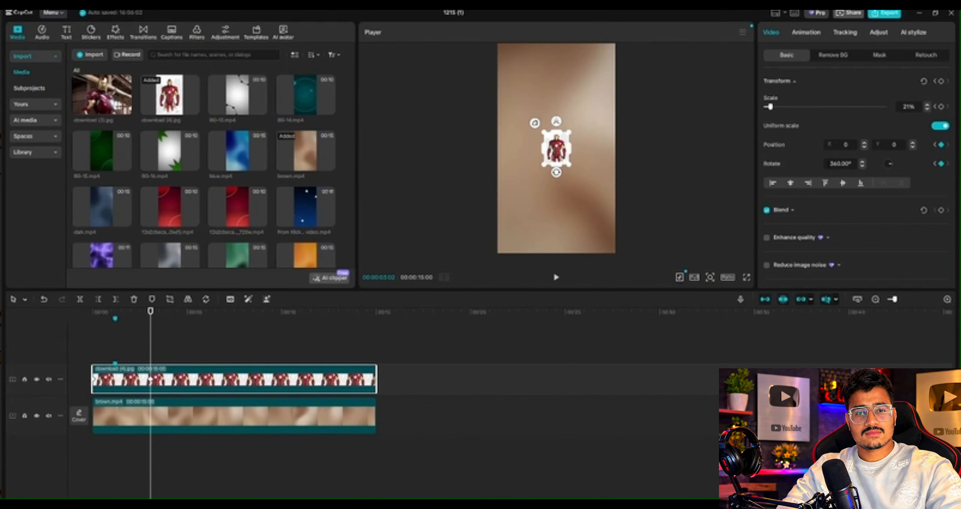
pyautogui.click(785, 107)
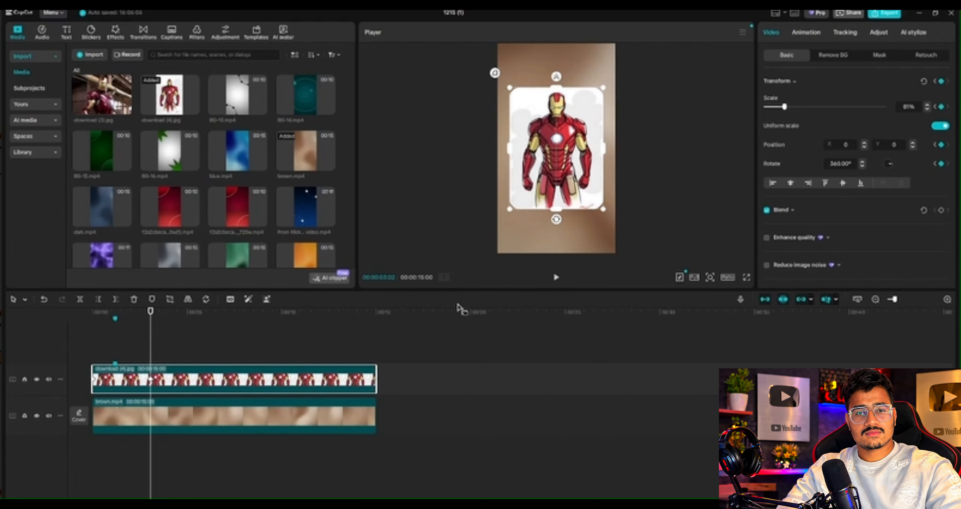
# Step: Scrub through the first three seconds to check the spin, and undo the last rotation and scale changes
pyautogui.click(130, 316)
pyautogui.moveTo(129, 325); pyautogui.dragTo(156, 321)
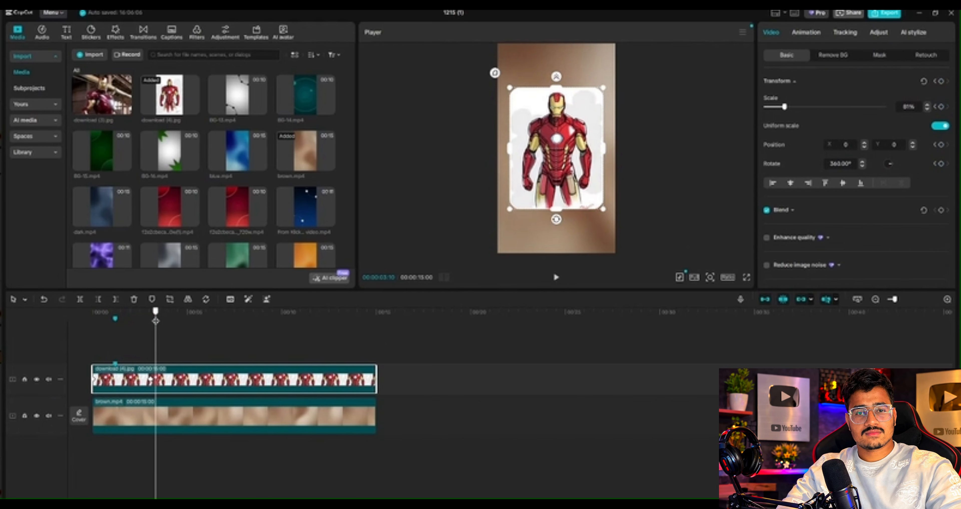
pyautogui.click(152, 384)
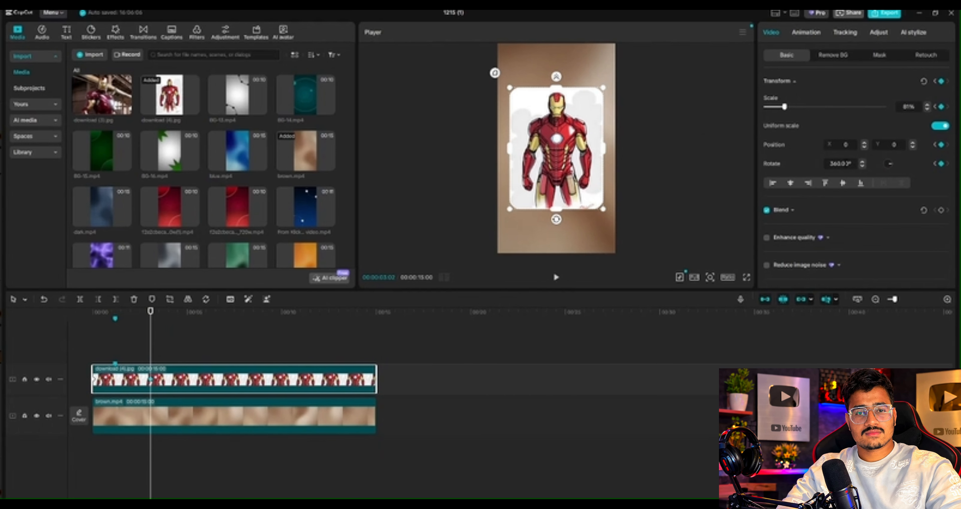
pyautogui.hotkey('ctrl', 'z')
pyautogui.moveTo(890, 163); pyautogui.dragTo(889, 165)
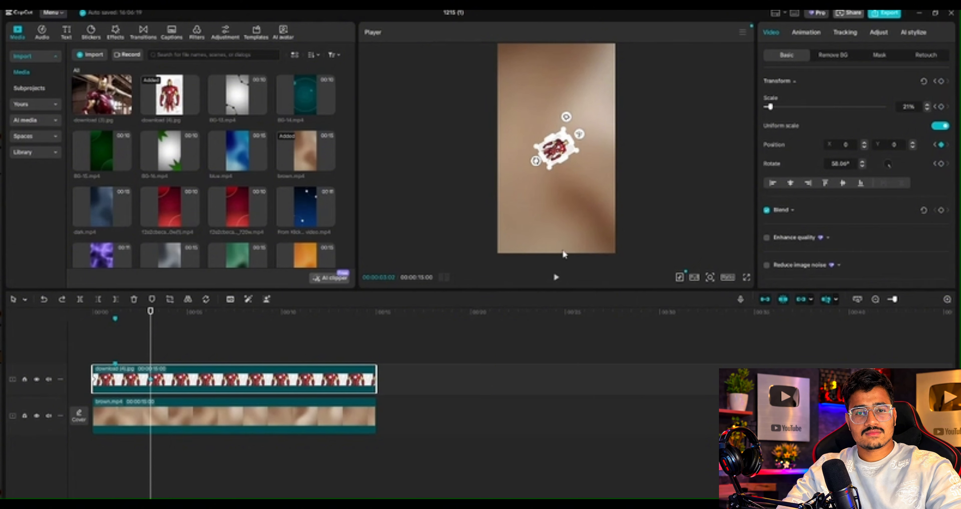
# Step: At 00:00:03:02, rotate the image upright to 0° by hand and enlarge it to about 88%
pyautogui.moveTo(537, 165); pyautogui.dragTo(554, 178)
pyautogui.click(571, 162)
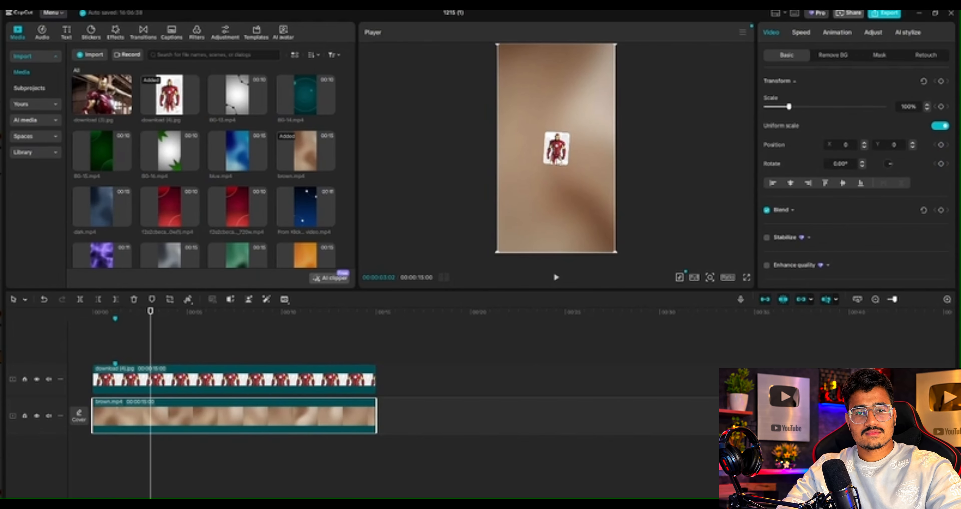
pyautogui.click(292, 387)
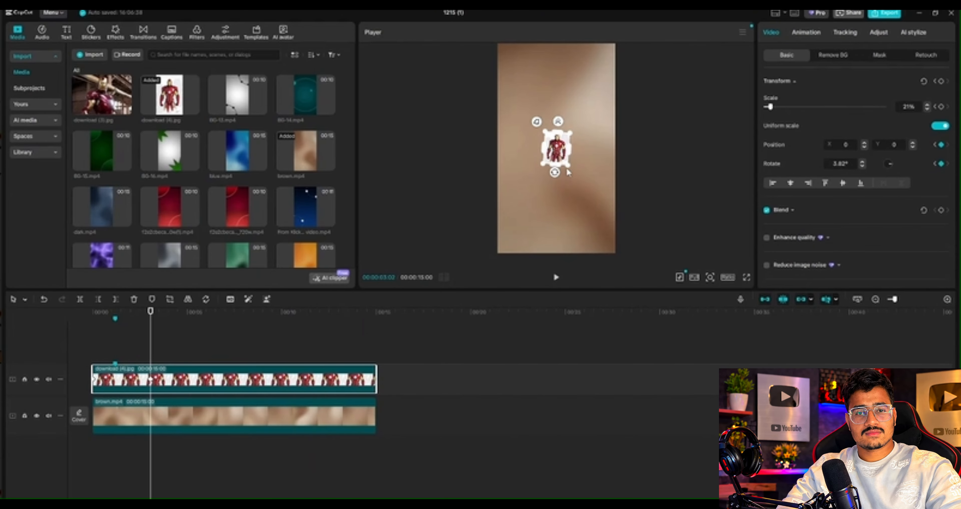
pyautogui.click(832, 55)
pyautogui.click(879, 54)
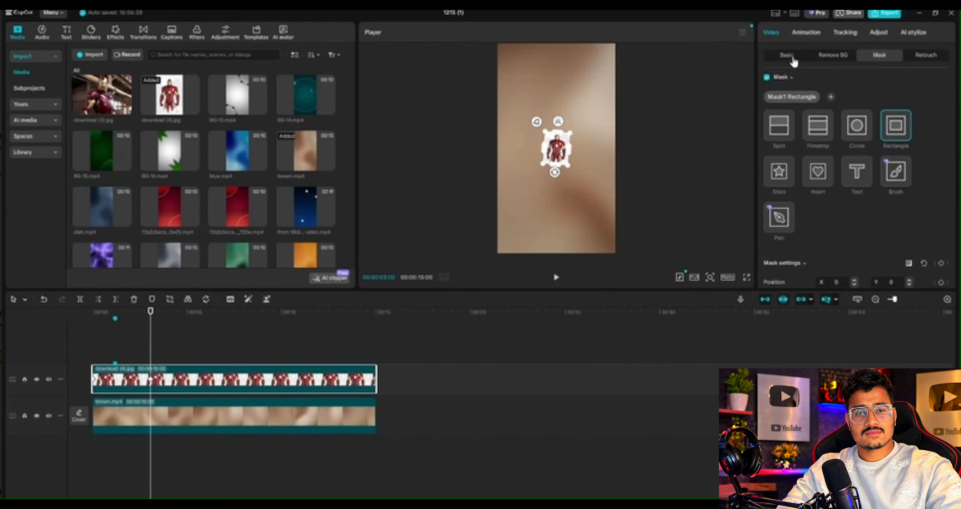
pyautogui.click(787, 55)
pyautogui.moveTo(571, 166); pyautogui.dragTo(637, 244)
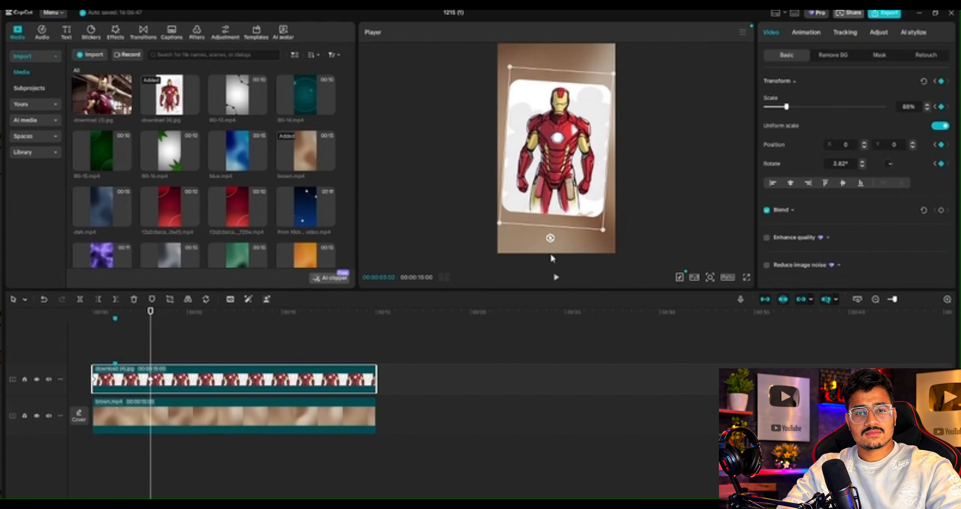
pyautogui.moveTo(550, 241); pyautogui.dragTo(555, 243)
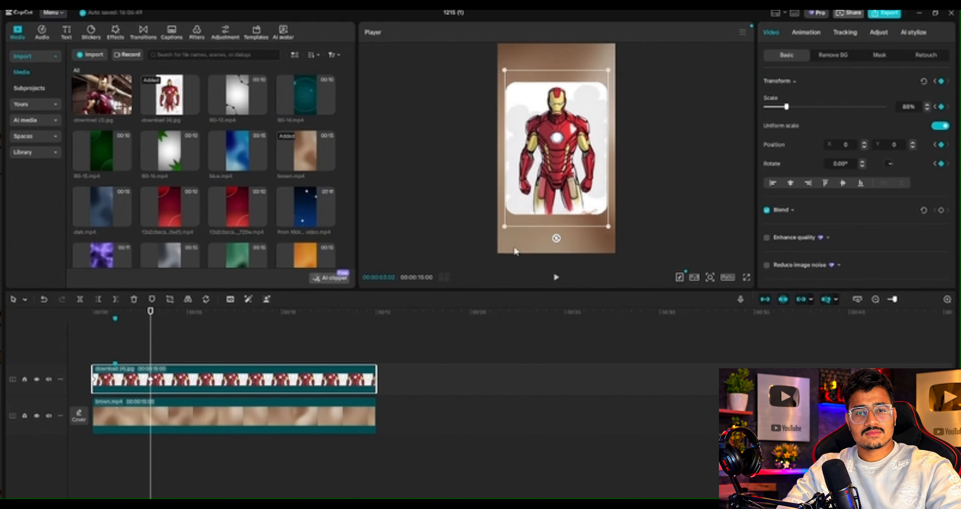
# Step: Play the animation from the start, scrub back over its opening seconds, and select the image clip
pyautogui.click(133, 339)
pyautogui.moveTo(132, 340); pyautogui.dragTo(39, 350)
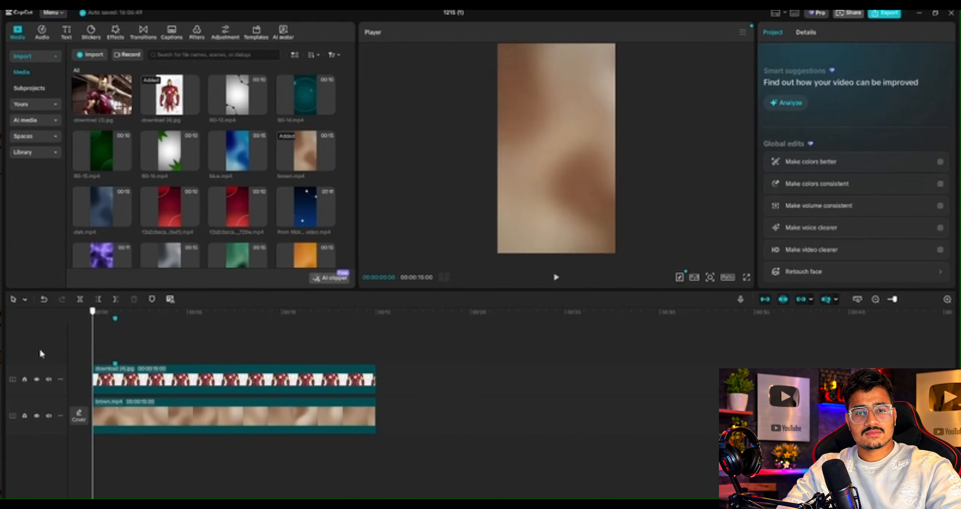
pyautogui.click(558, 279)
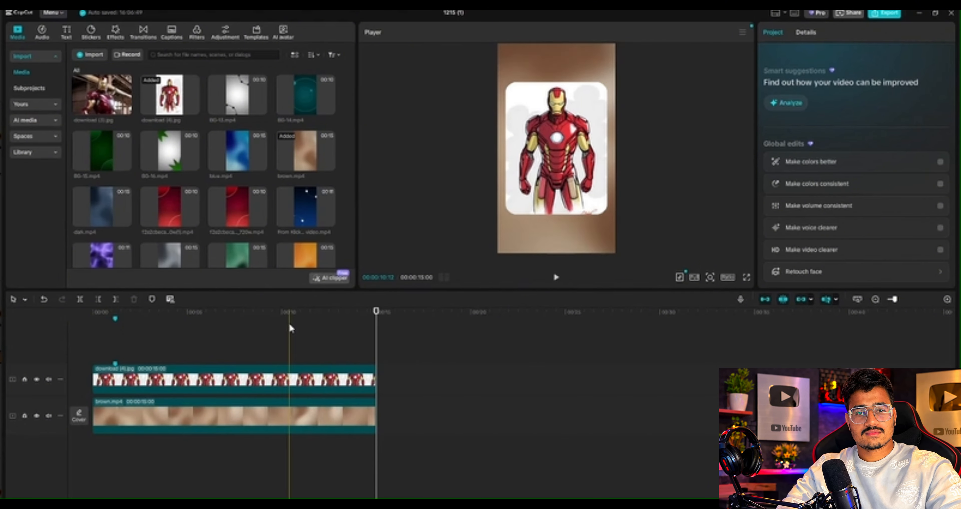
pyautogui.click(140, 332)
pyautogui.moveTo(140, 333); pyautogui.dragTo(109, 331)
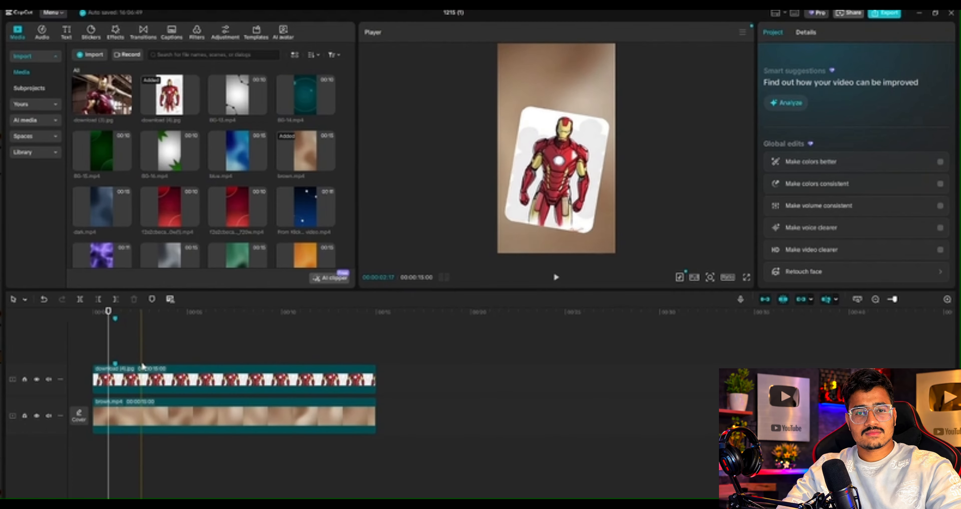
pyautogui.click(143, 379)
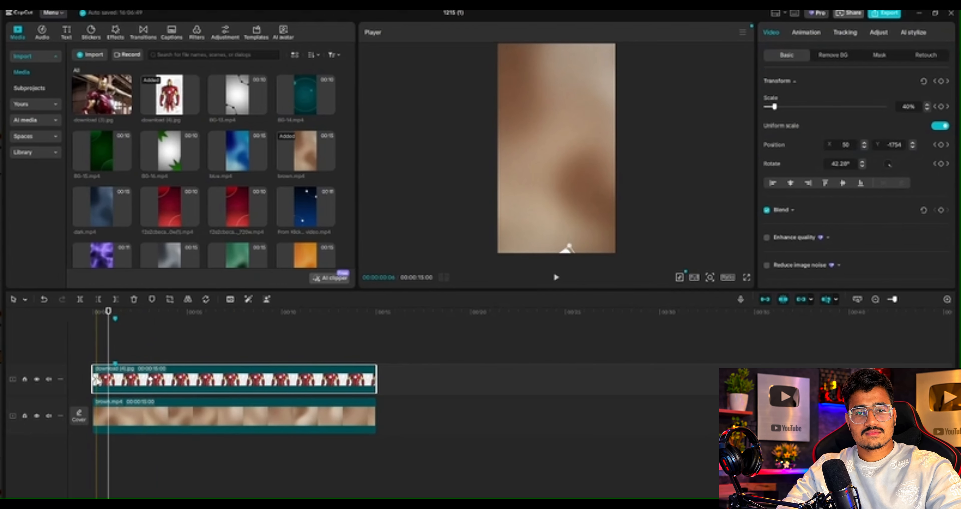
# Step: Delete the image clip's remaining transform keyframes, then move the playhead to 00:00:02:10 and reselect the clip
pyautogui.press('Delete')
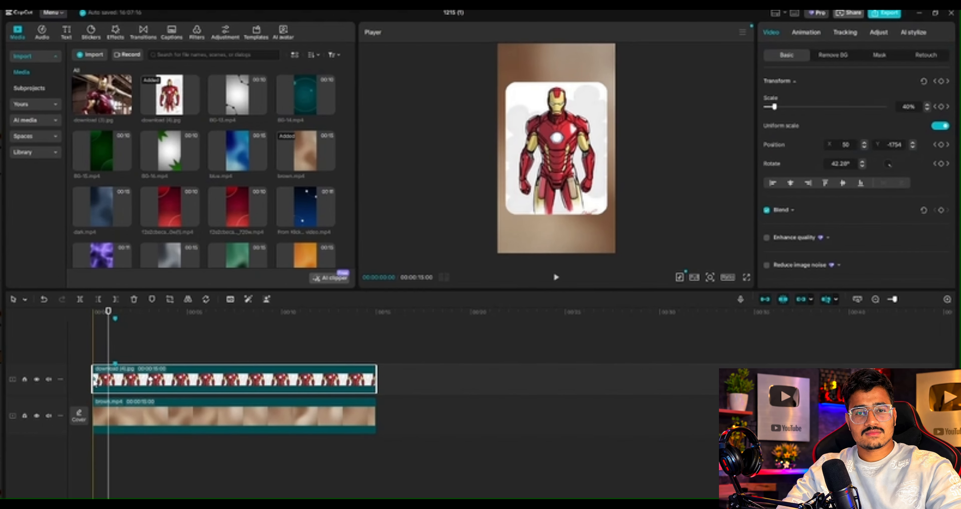
pyautogui.click(151, 379)
pyautogui.press('Delete')
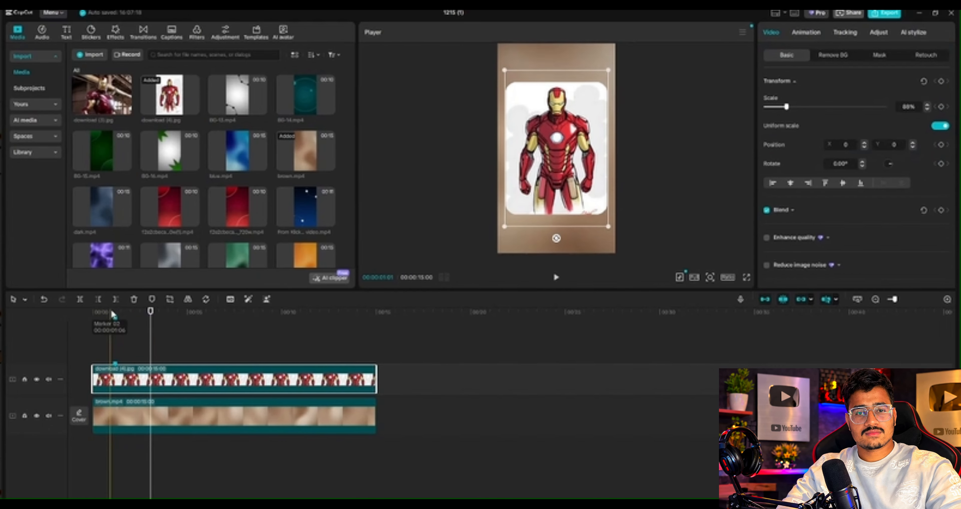
pyautogui.click(137, 335)
pyautogui.click(140, 373)
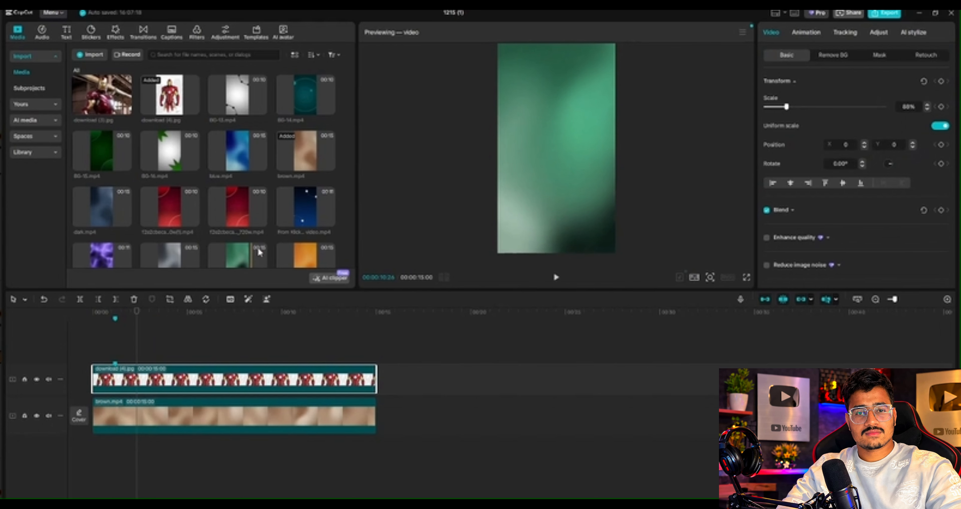
# Step: Review the image's rectangle mask settings and its basic transform settings around two seconds into the clip
pyautogui.click(880, 57)
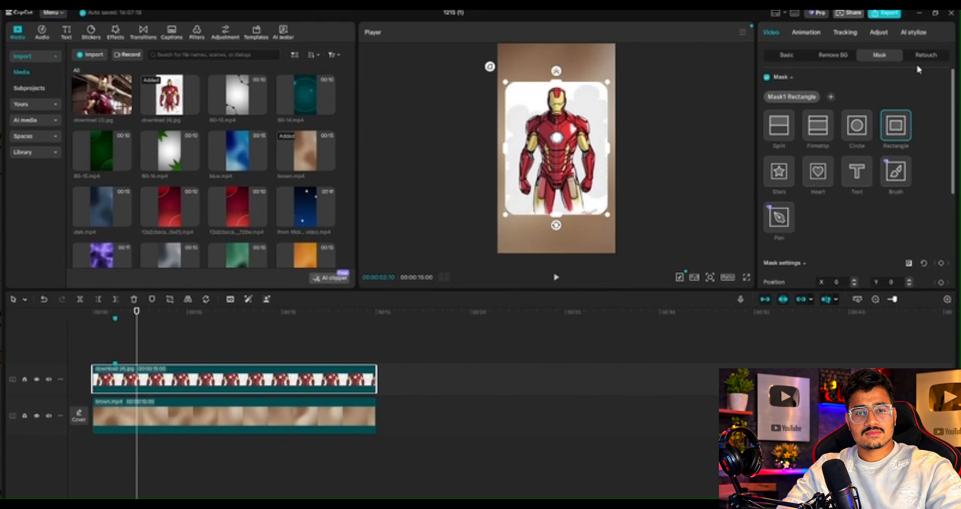
pyautogui.scroll(-3, 930, 191)
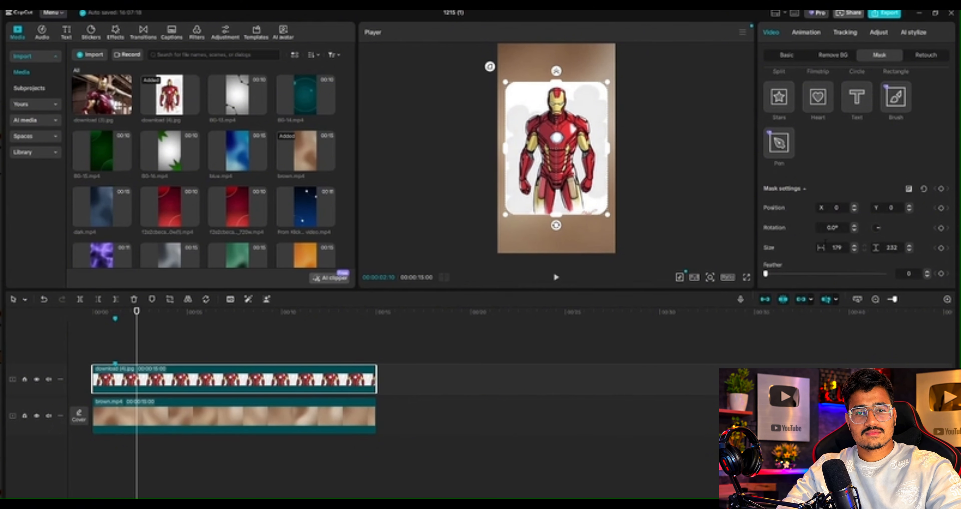
pyautogui.scroll(3, 821, 242)
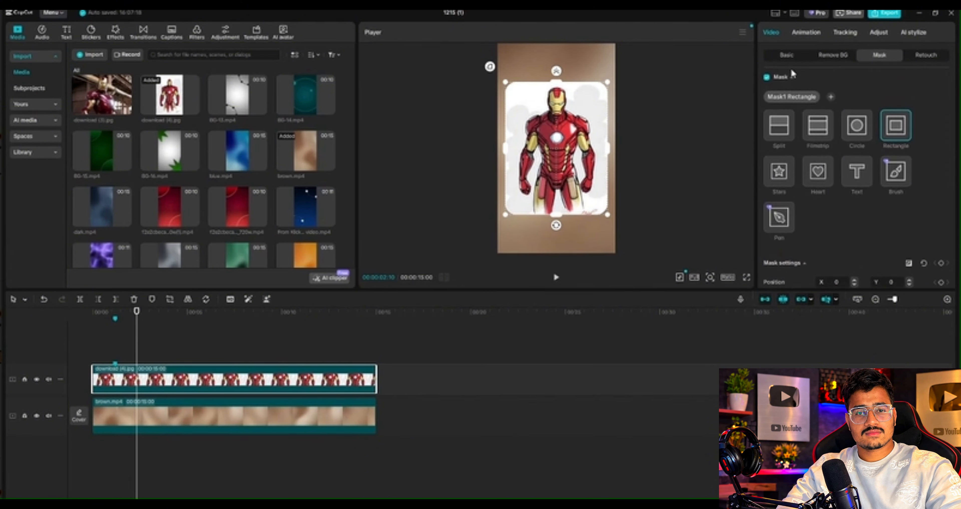
pyautogui.click(786, 56)
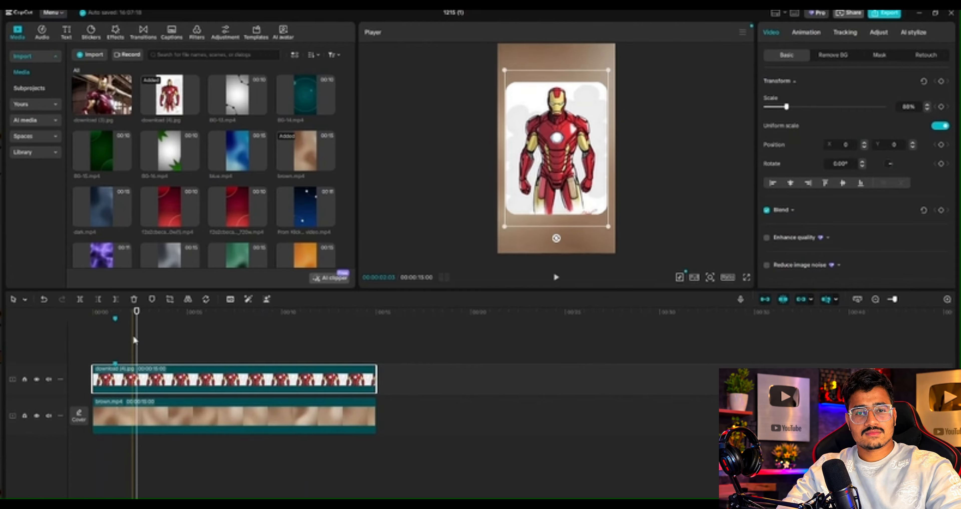
pyautogui.click(127, 342)
pyautogui.click(130, 342)
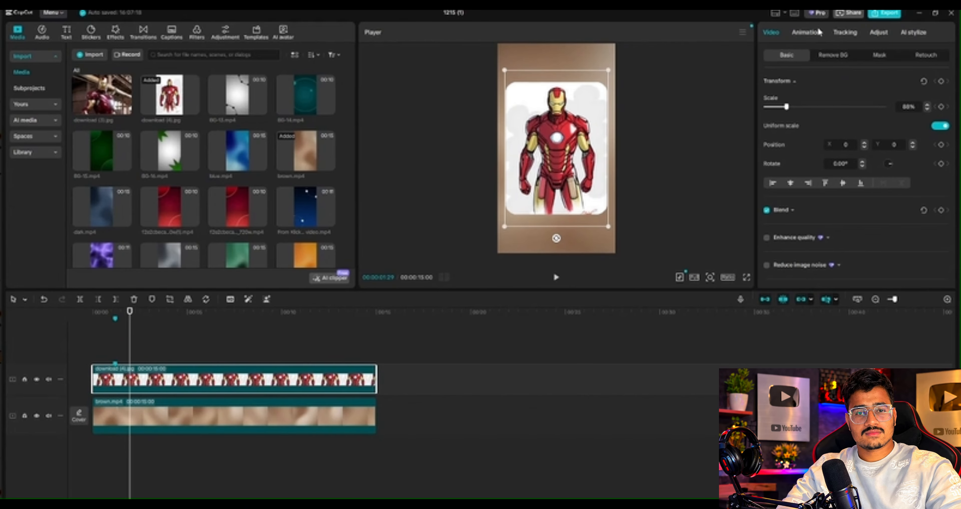
# Step: Look through the image's entrance animations and its color and lightness adjustments to see which can be keyframed
pyautogui.click(806, 33)
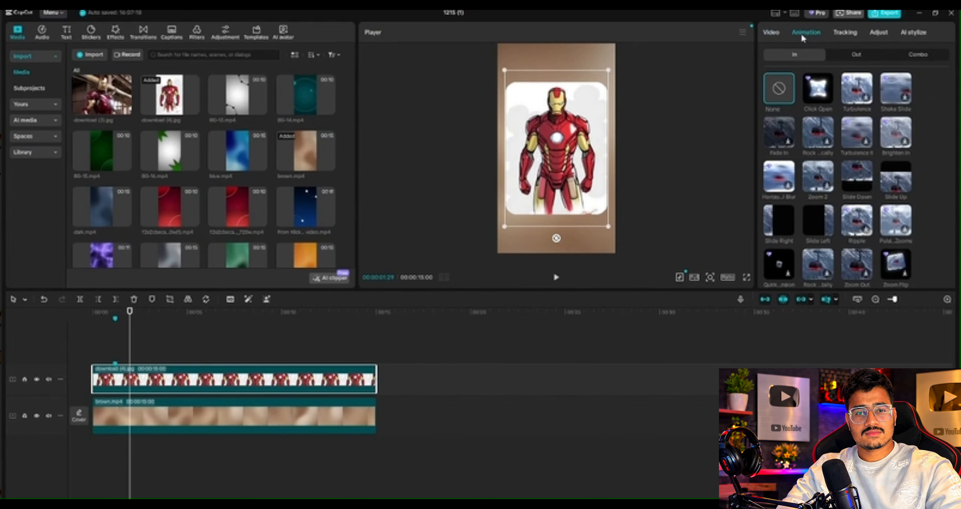
pyautogui.click(877, 33)
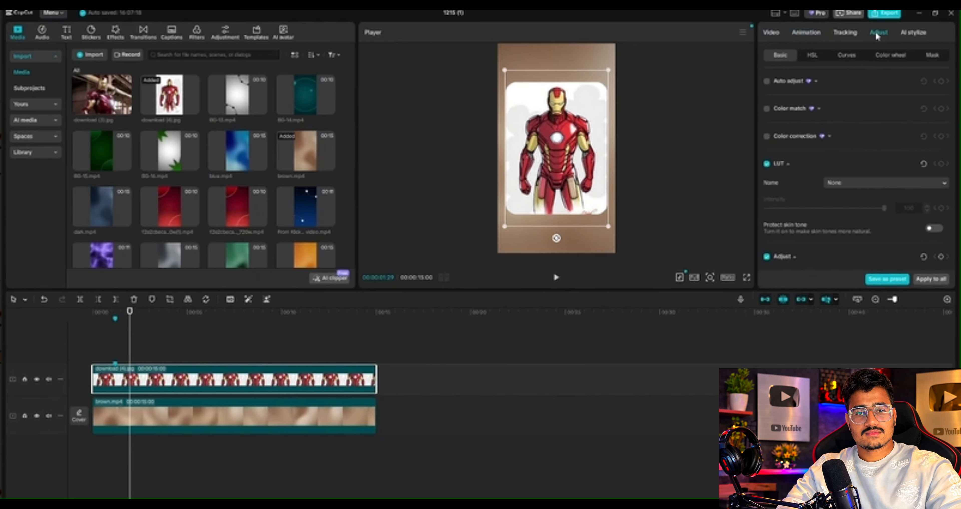
pyautogui.scroll(-3, 838, 92)
pyautogui.scroll(3, 876, 104)
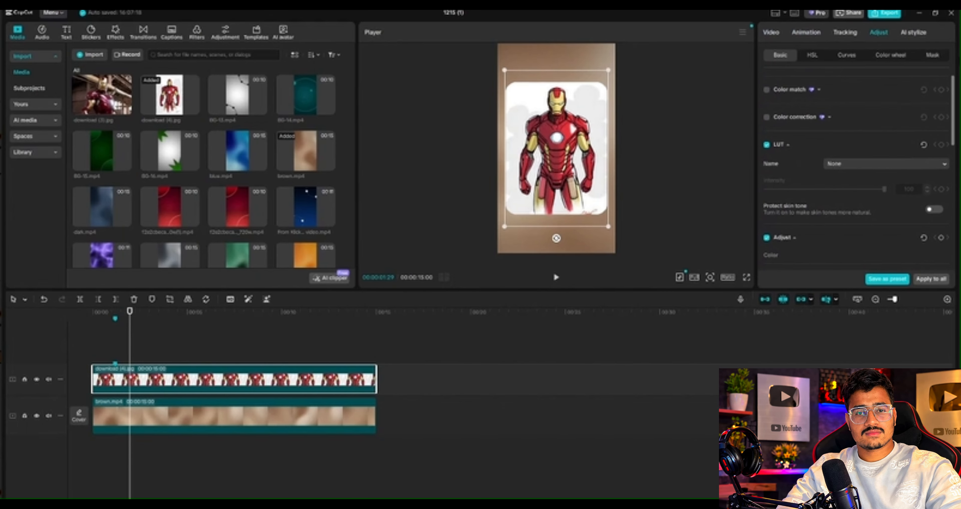
pyautogui.scroll(-6, 918, 112)
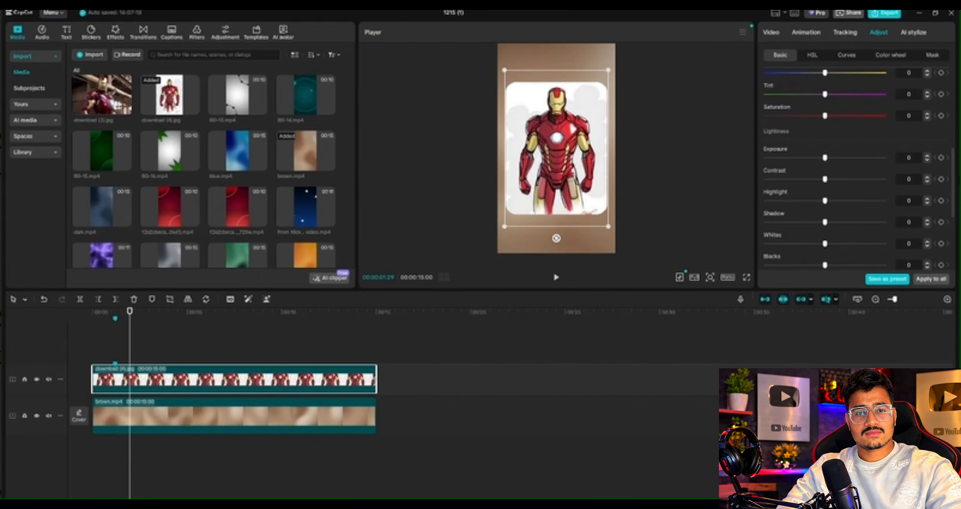
pyautogui.scroll(2, 916, 90)
pyautogui.scroll(3, 915, 86)
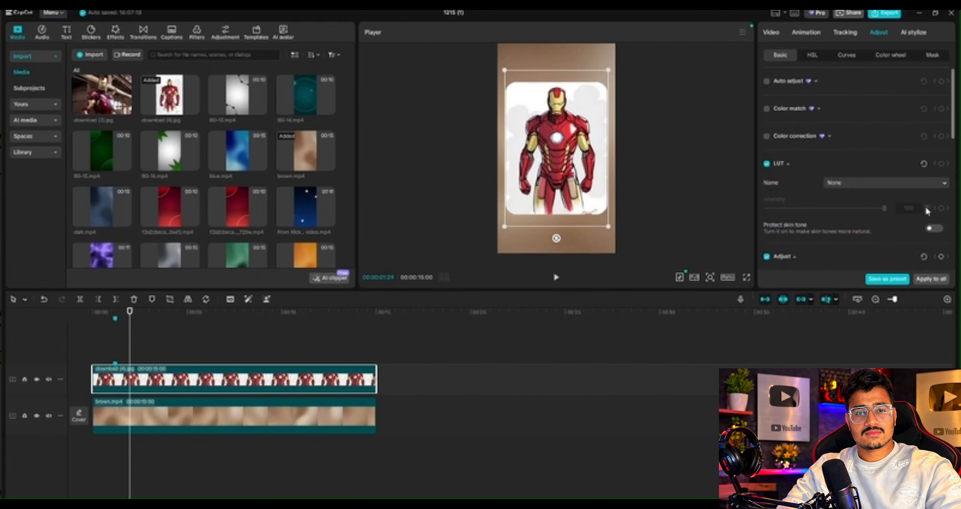
pyautogui.scroll(-10, 927, 211)
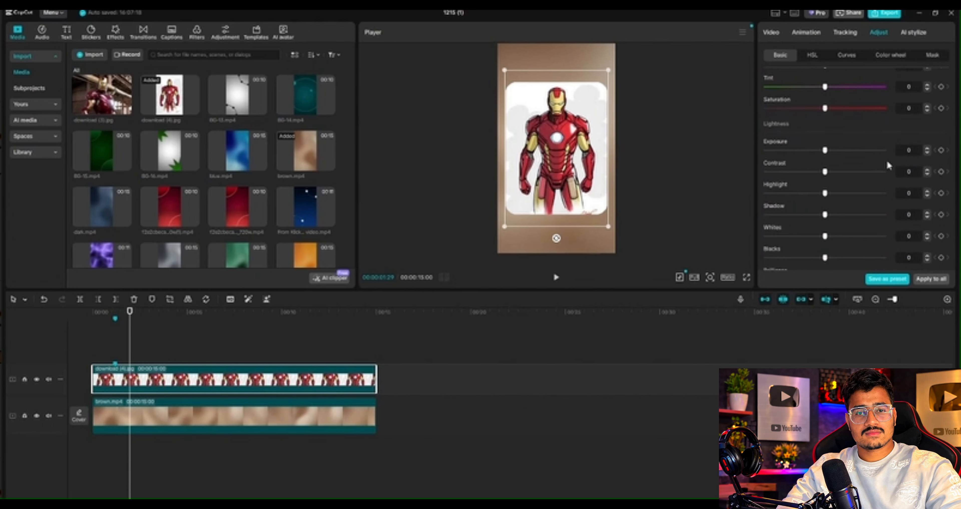
pyautogui.scroll(-2, 881, 167)
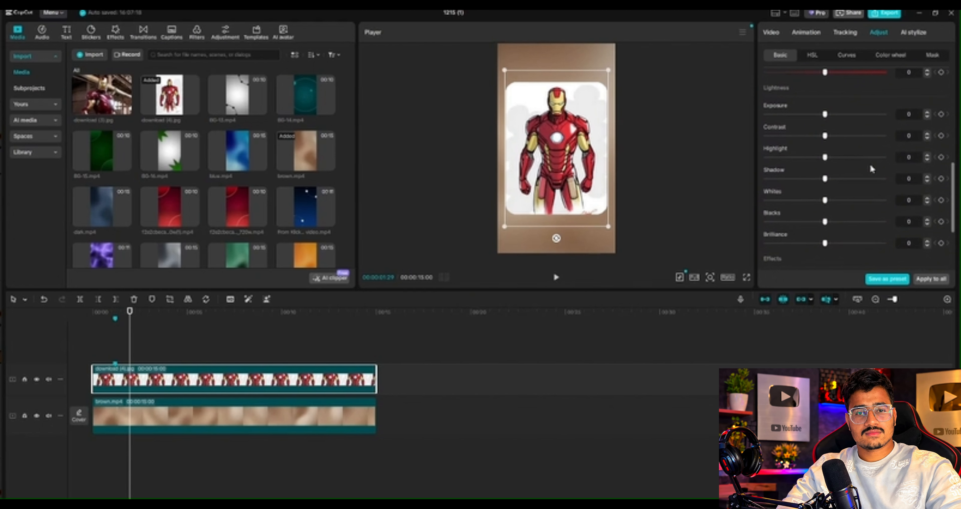
# Step: Keyframe the image's saturation at -50 at 00:00:01:25 and at 0 at 00:00:04:20
pyautogui.click(411, 201)
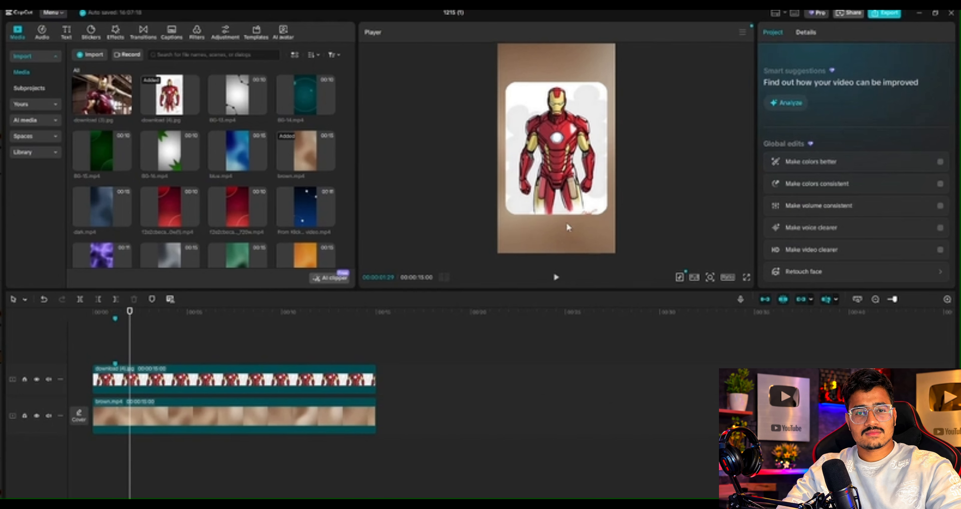
pyautogui.click(258, 339)
pyautogui.click(138, 366)
pyautogui.click(127, 345)
pyautogui.click(135, 384)
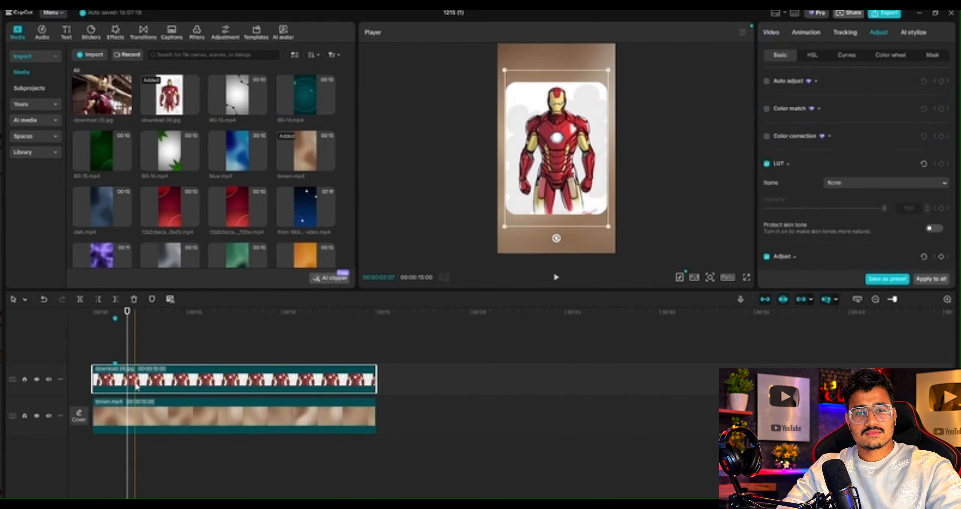
pyautogui.scroll(-10, 858, 157)
pyautogui.scroll(1, 854, 143)
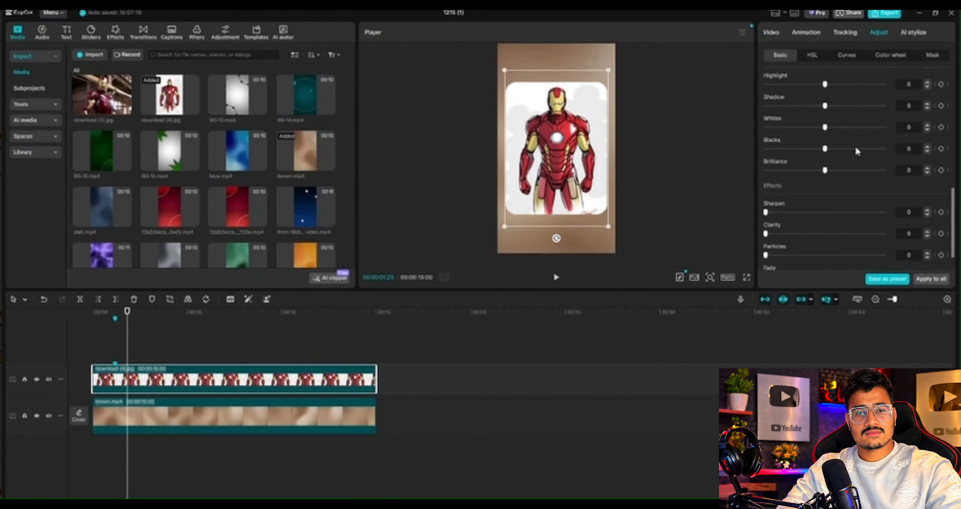
pyautogui.scroll(6, 856, 148)
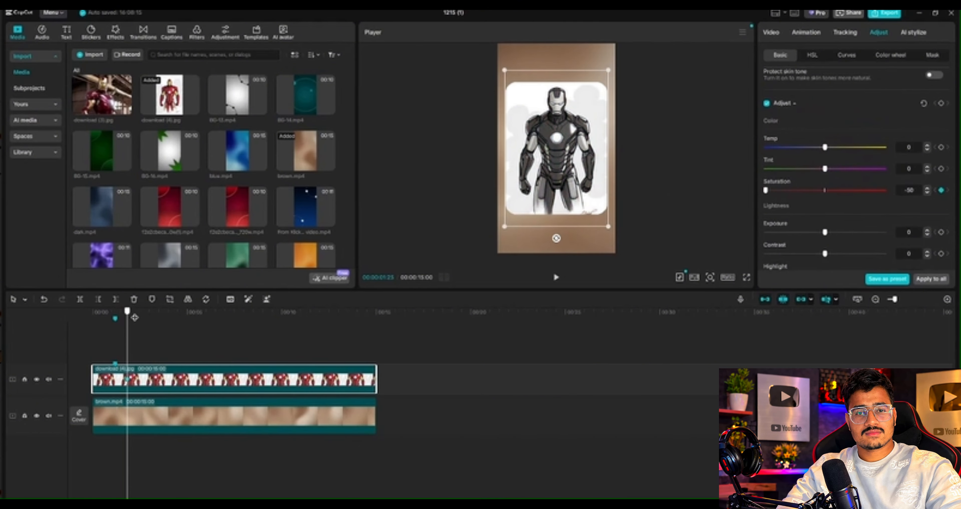
pyautogui.moveTo(127, 311); pyautogui.dragTo(180, 319)
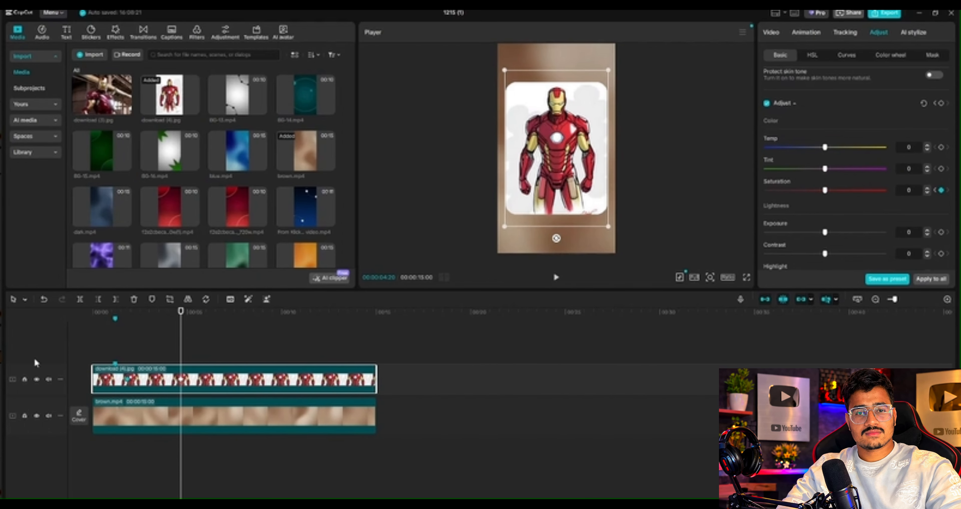
# Step: Scrub over the saturation keyframes and play the project from the start to check the color fade
pyautogui.click(56, 345)
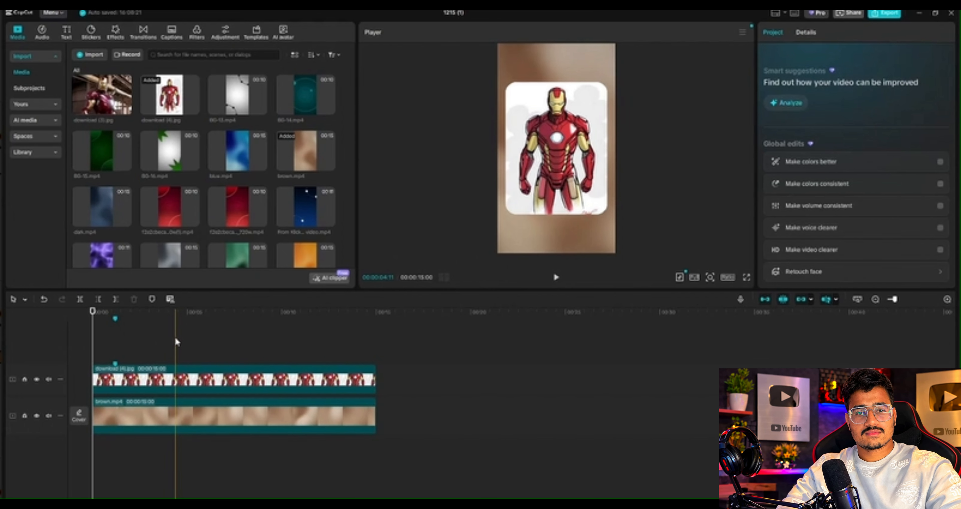
pyautogui.click(131, 385)
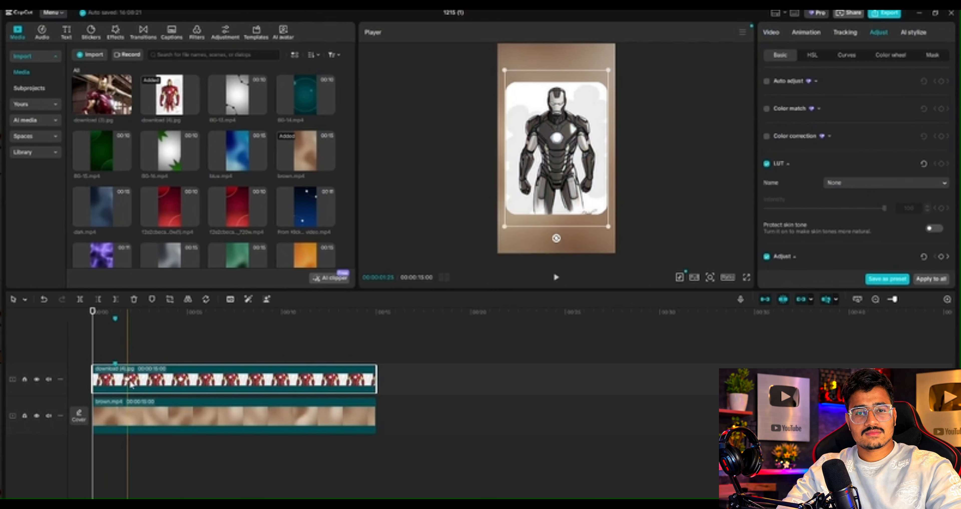
pyautogui.click(127, 380)
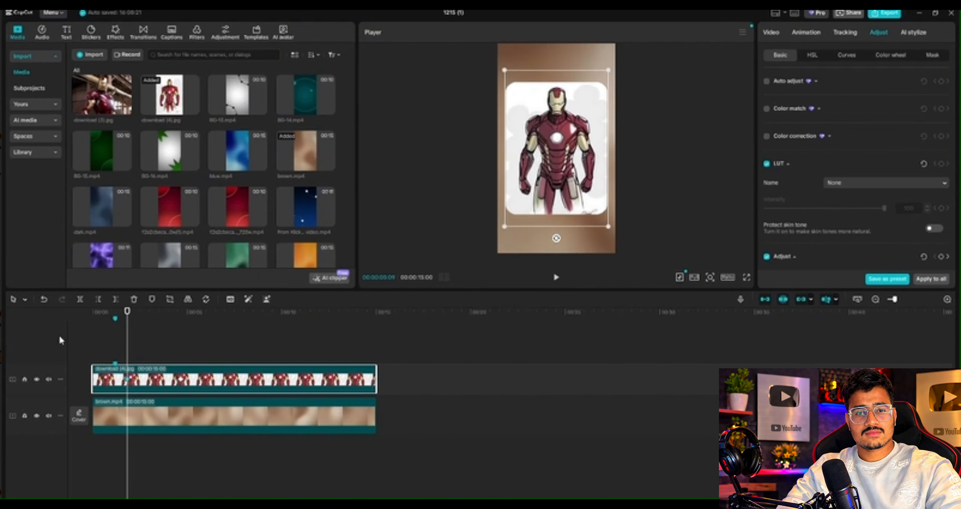
pyautogui.click(123, 338)
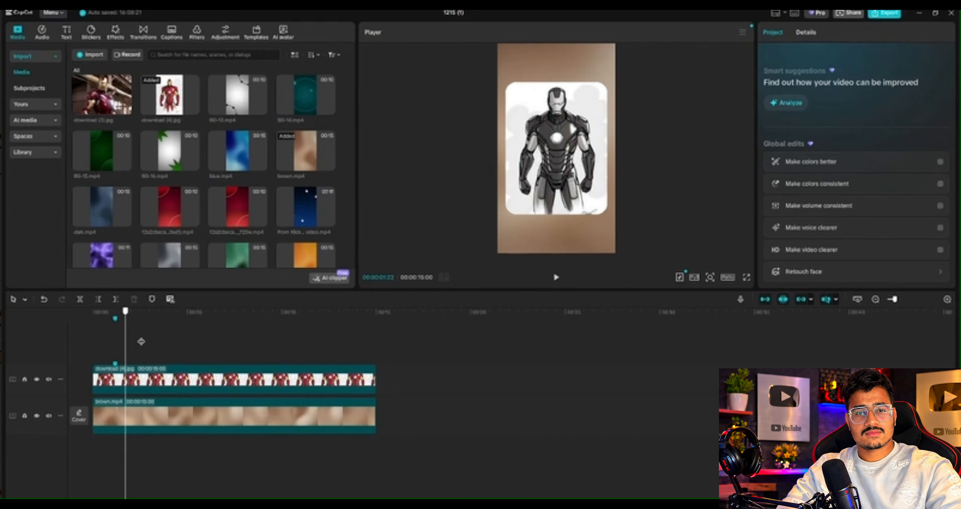
pyautogui.click(86, 313)
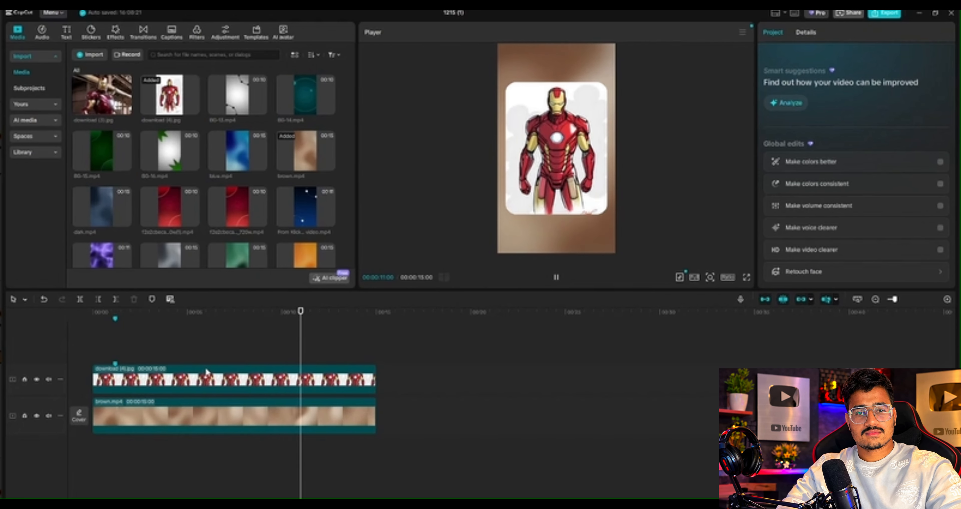
# Step: At 00:00:01:25, try raising the image's exposure and contrast to 50 each
pyautogui.click(136, 386)
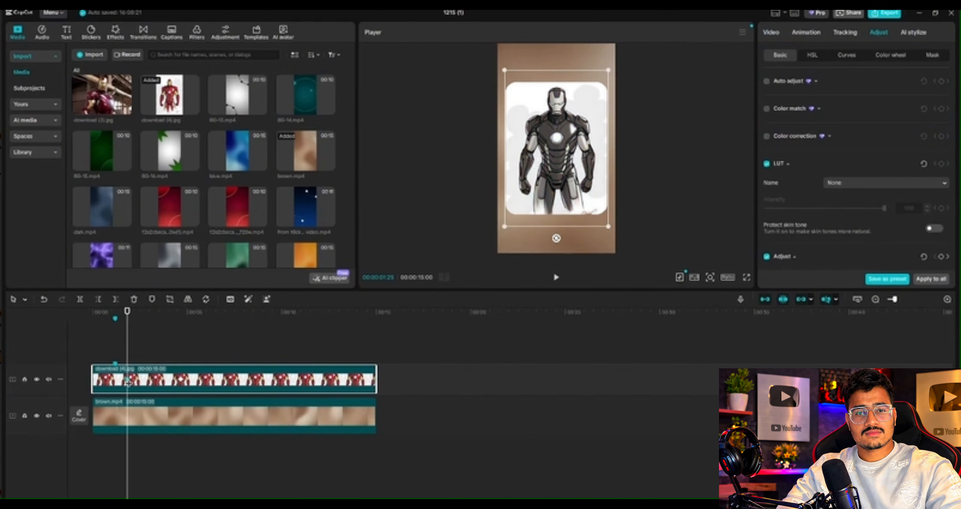
pyautogui.scroll(-6, 858, 168)
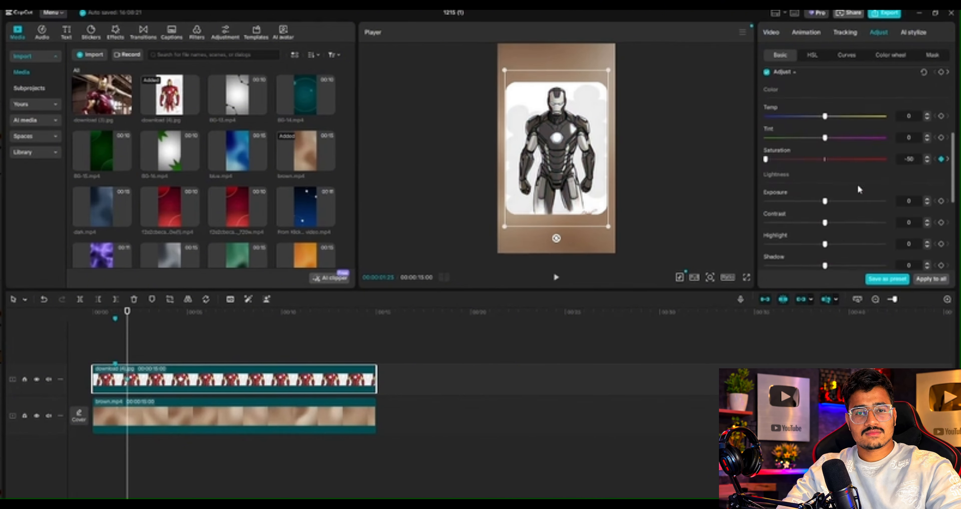
pyautogui.moveTo(850, 198); pyautogui.dragTo(884, 197)
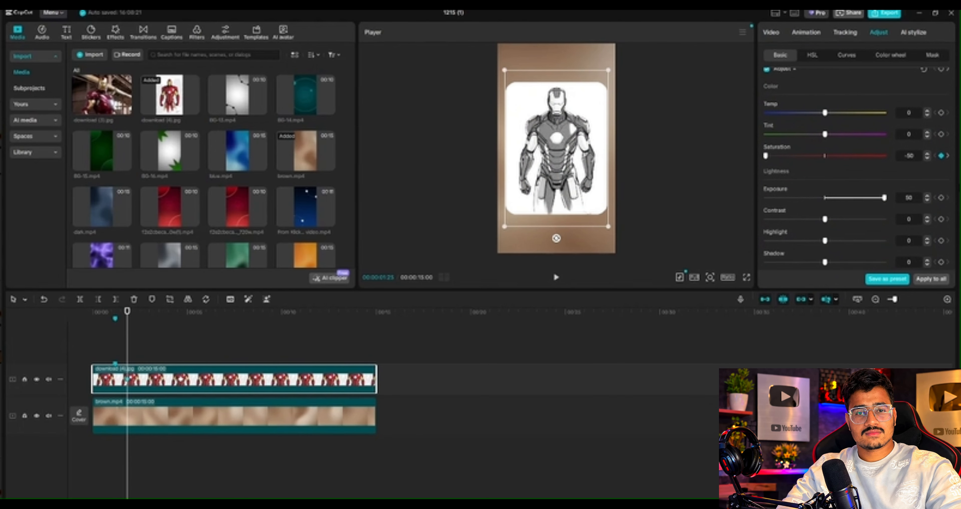
pyautogui.moveTo(824, 218); pyautogui.dragTo(884, 219)
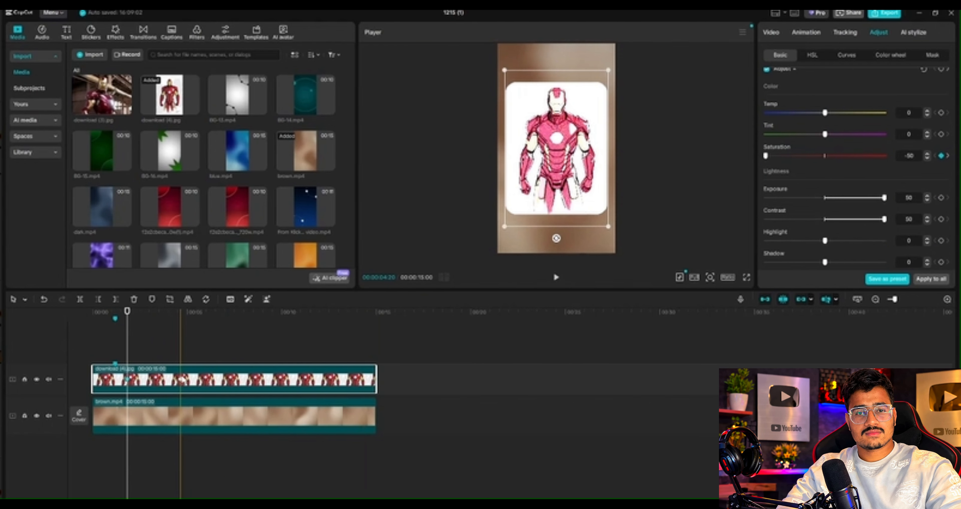
# Step: At 00:00:04:20, set the image's exposure to 0 and its contrast to 17
pyautogui.click(180, 388)
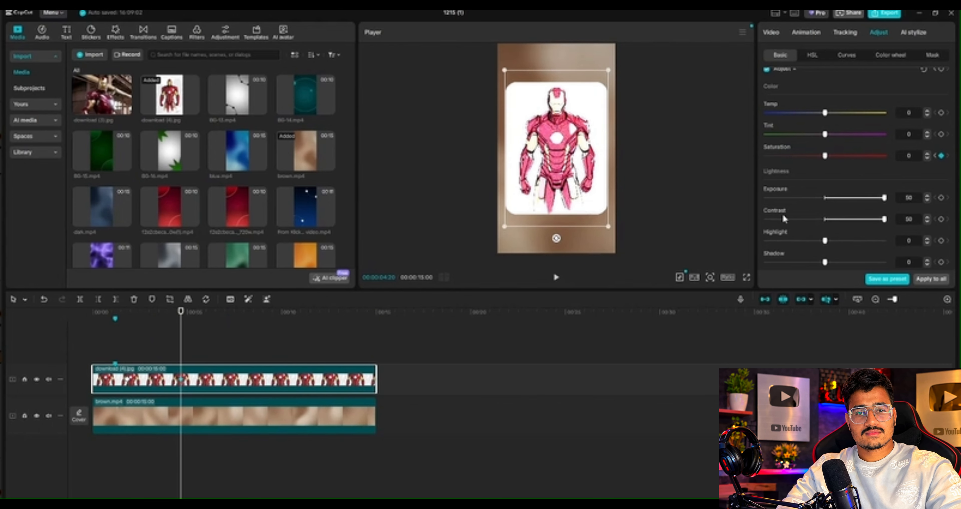
pyautogui.click(823, 198)
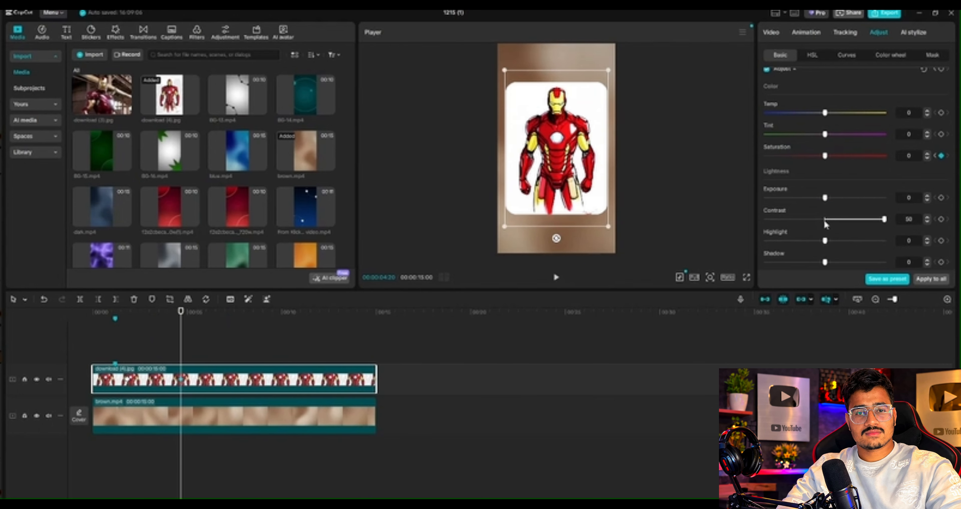
pyautogui.click(824, 220)
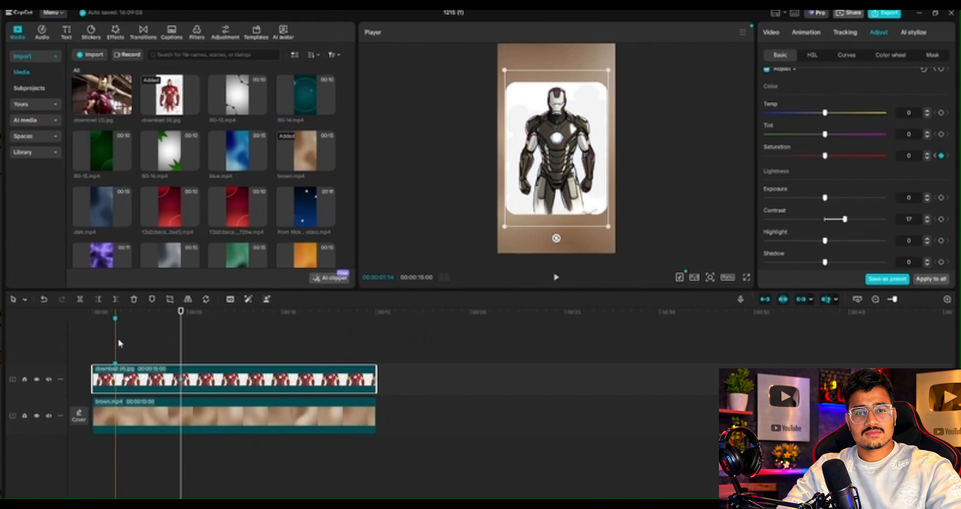
# Step: Revisit the first saturation keyframe and play the project from the start to check the black-and-white to color change
pyautogui.click(120, 345)
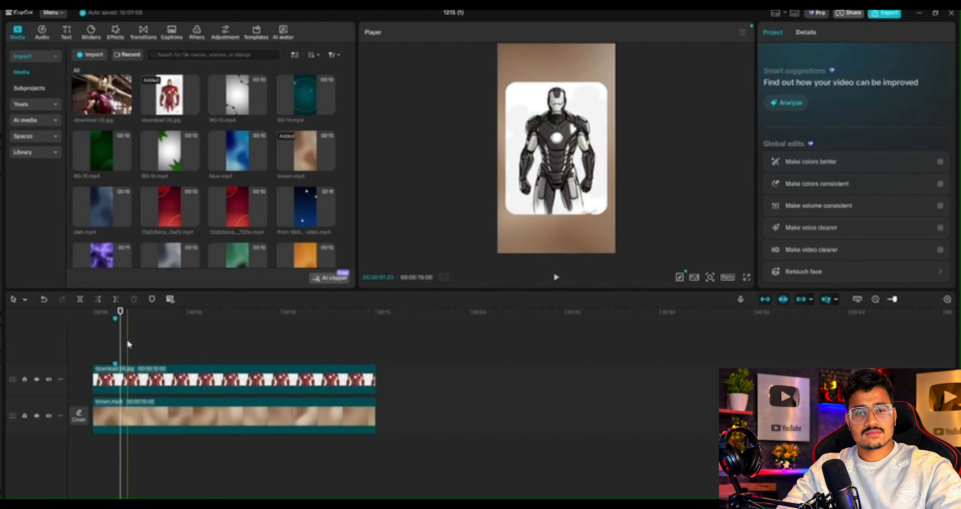
pyautogui.click(126, 338)
pyautogui.click(126, 388)
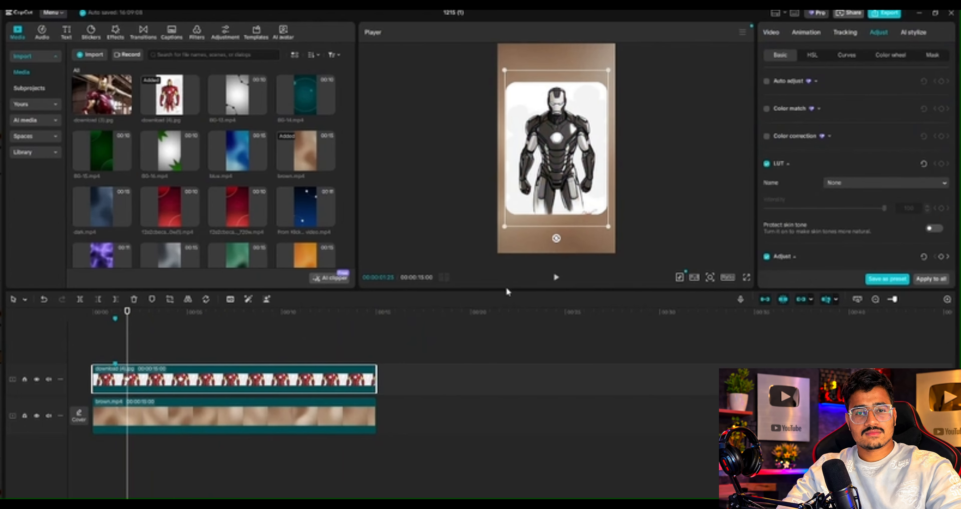
pyautogui.click(62, 335)
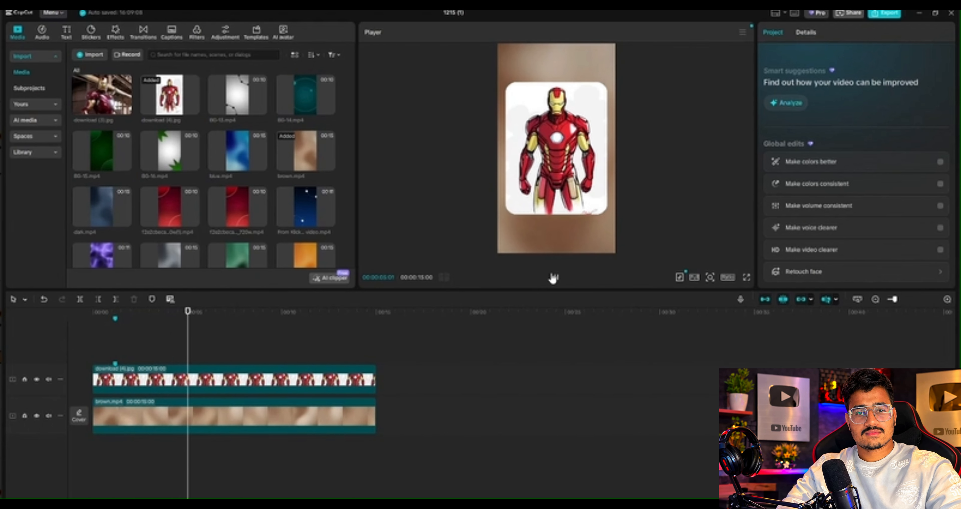
# Step: Revisit both saturation keyframes and play from the first one to recheck the black-and-white to color fade
pyautogui.click(556, 277)
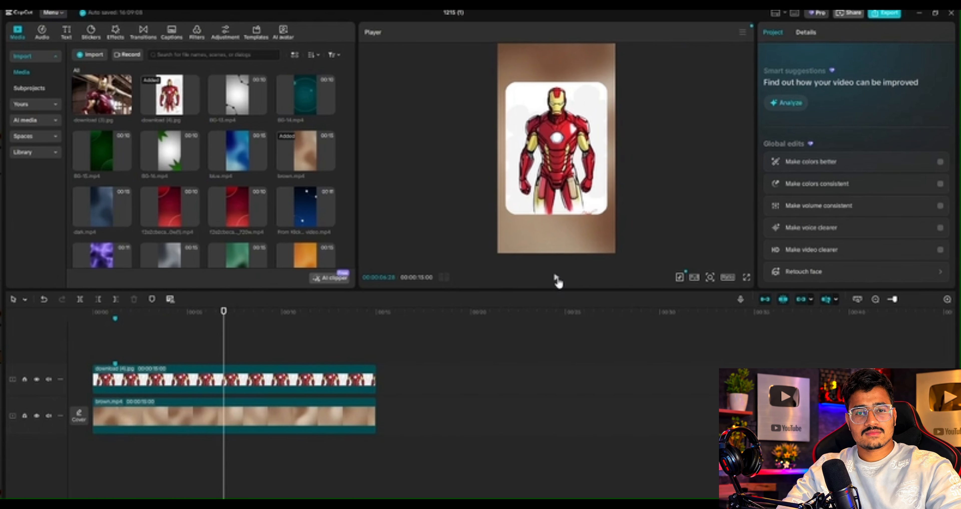
pyautogui.click(198, 379)
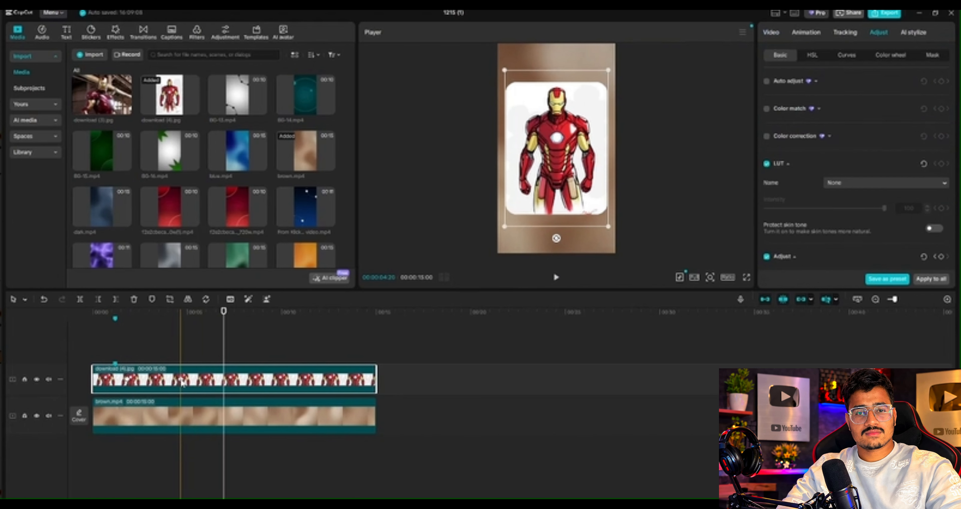
pyautogui.click(181, 383)
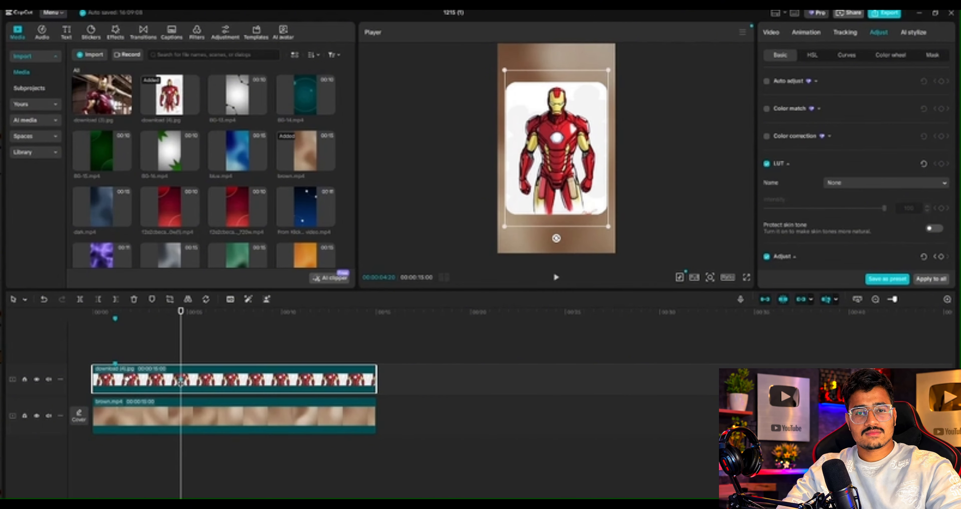
pyautogui.click(118, 326)
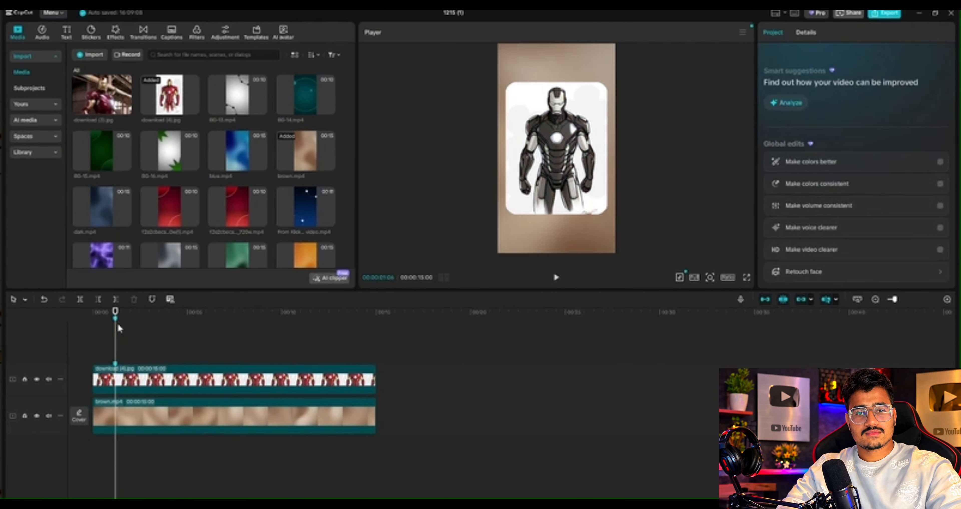
pyautogui.click(557, 278)
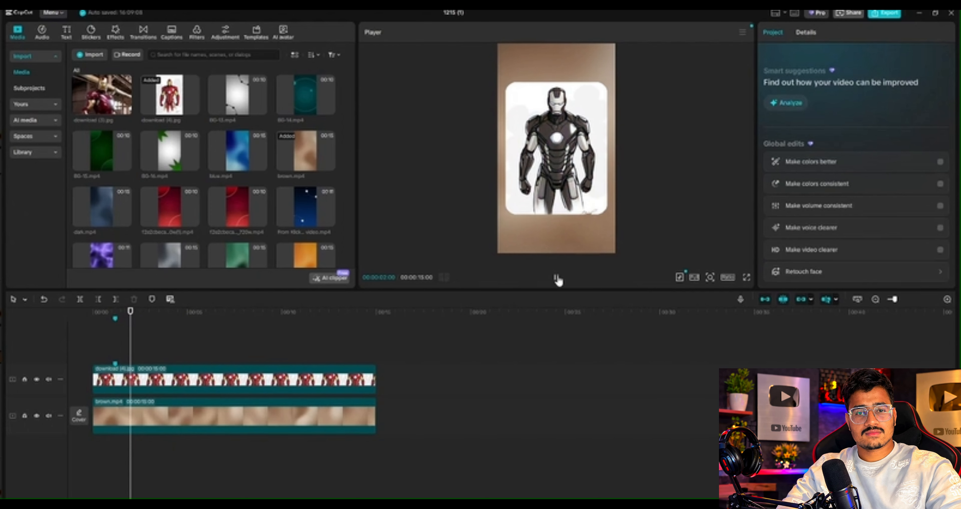
pyautogui.click(557, 278)
# Step: Replace the animated image clip with a fresh copy of download (4).jpg and extend it to match the 15-second background
pyautogui.click(143, 386)
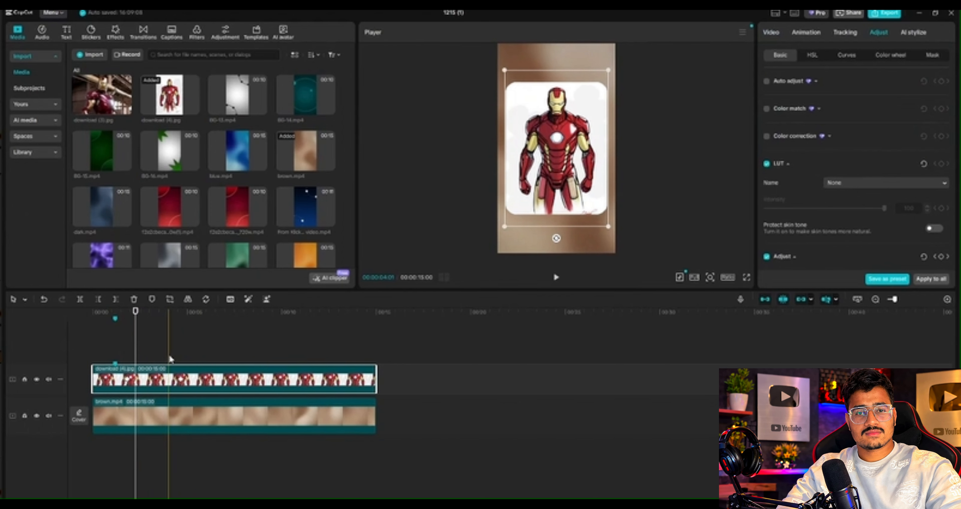
pyautogui.press('Delete')
pyautogui.moveTo(181, 109); pyautogui.dragTo(86, 375)
pyautogui.moveTo(191, 378); pyautogui.dragTo(376, 380)
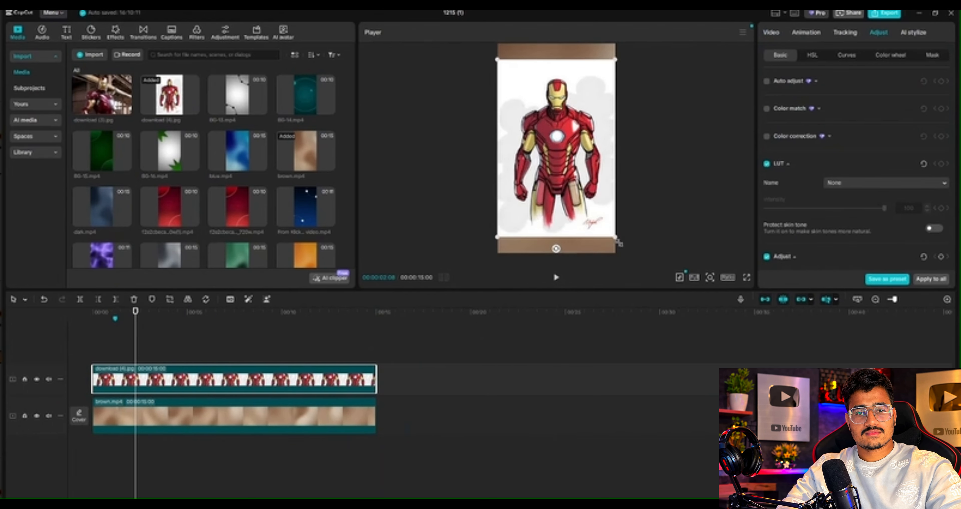
# Step: Scale the new image down to 73% and add a Transform keyframe at 00:00:00:00
pyautogui.moveTo(619, 243); pyautogui.dragTo(582, 212)
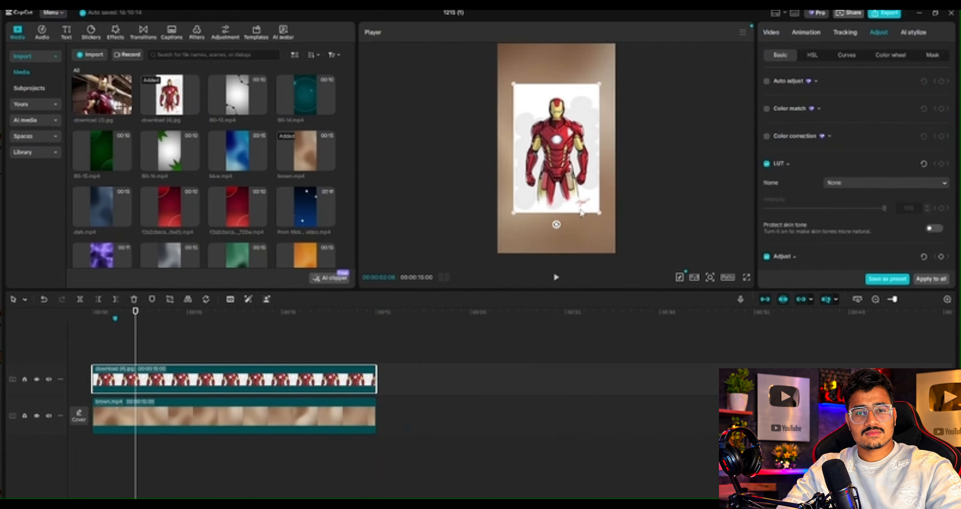
pyautogui.click(140, 326)
pyautogui.moveTo(140, 325); pyautogui.dragTo(86, 365)
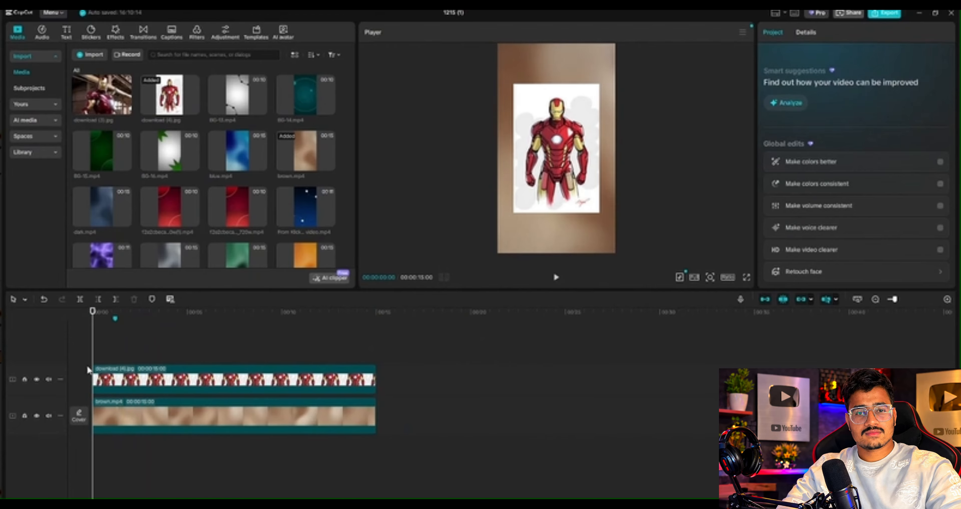
pyautogui.click(98, 377)
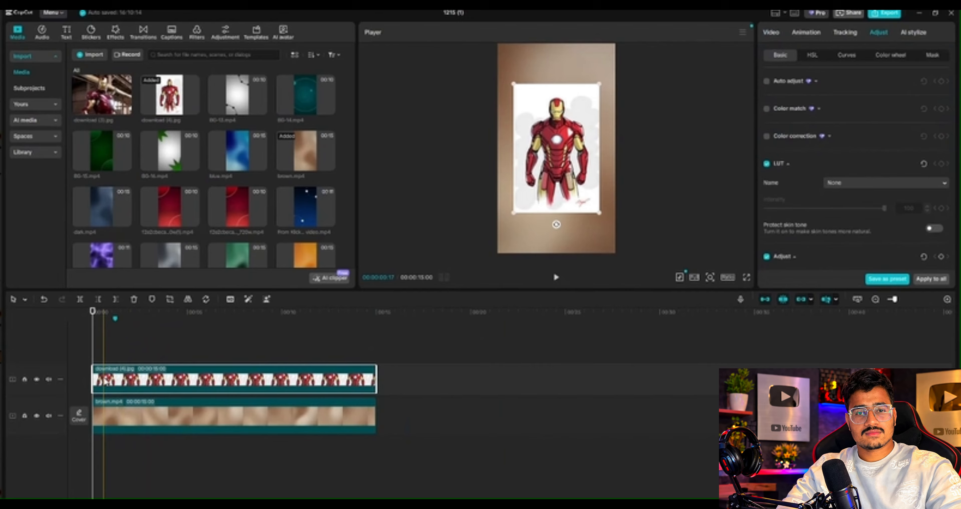
pyautogui.click(769, 33)
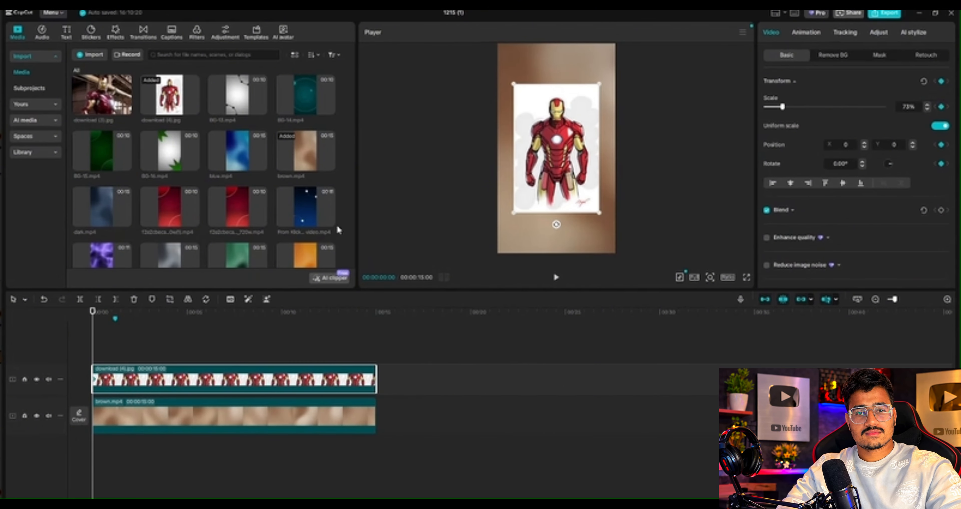
# Step: Add a Transform keyframe at 00:00:04:01 and set the starting keyframe to 28% scale, position X -128, Y -2418 and 60.32° rotation
pyautogui.click(99, 323)
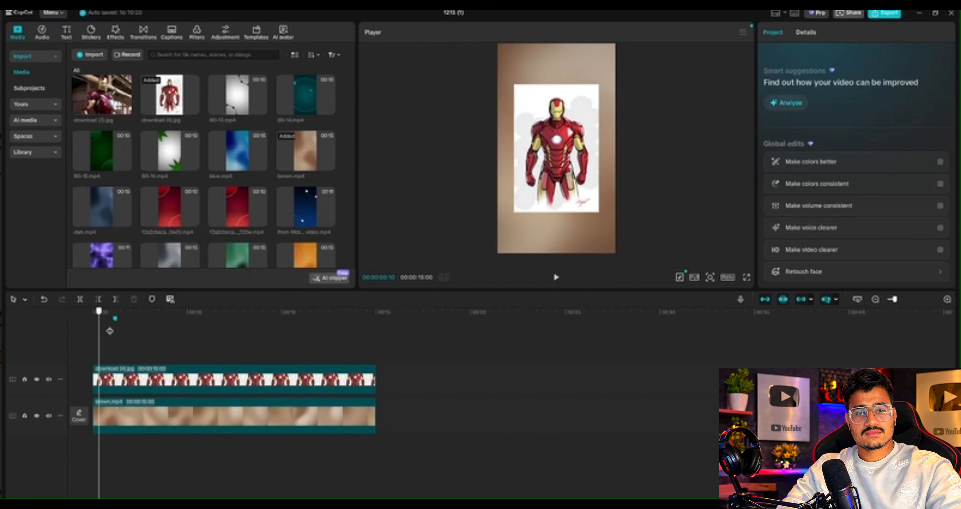
pyautogui.moveTo(109, 331); pyautogui.dragTo(169, 337)
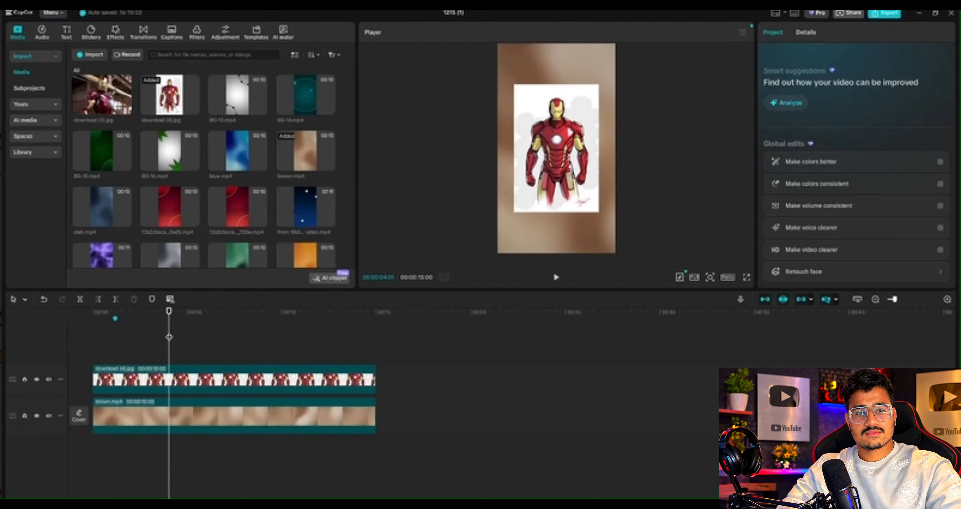
pyautogui.click(169, 378)
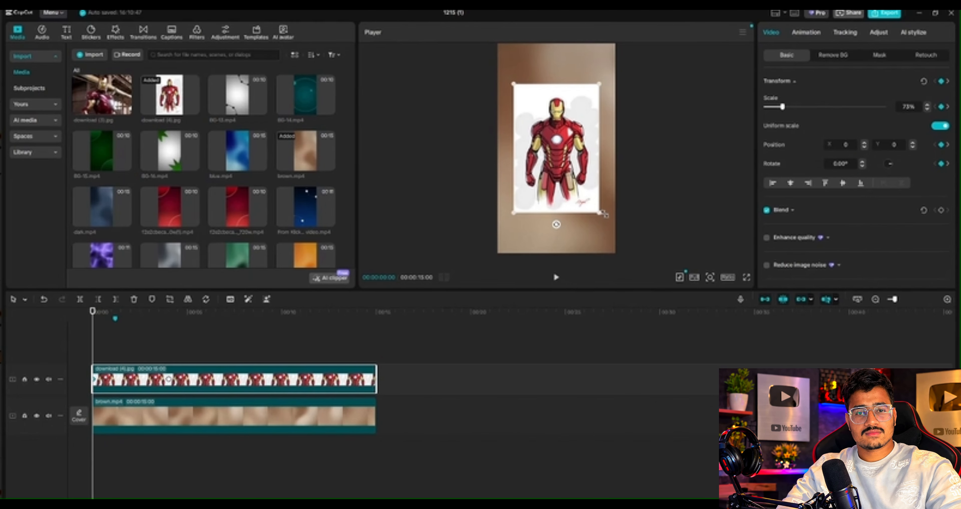
pyautogui.moveTo(603, 214); pyautogui.dragTo(557, 267)
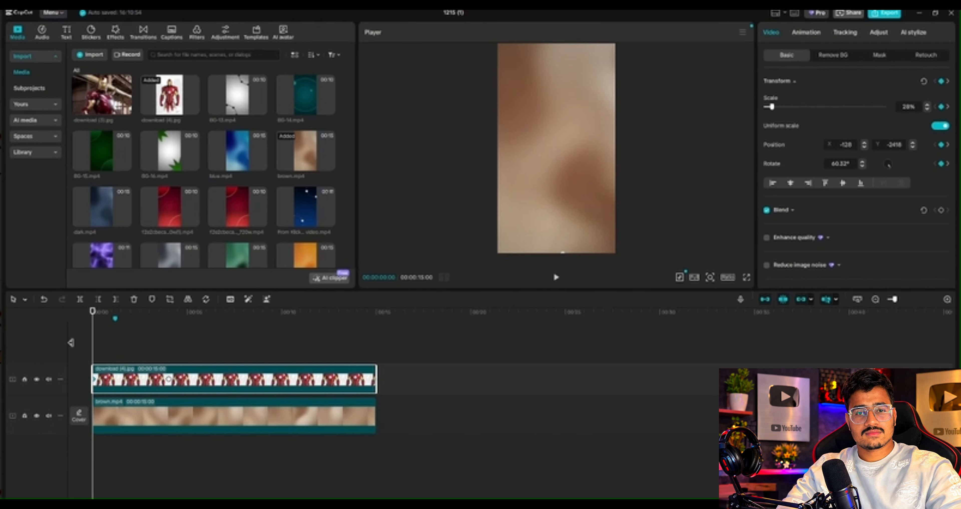
# Step: Play the project from the start to check the image's entrance animation
pyautogui.click(105, 328)
pyautogui.moveTo(105, 327); pyautogui.dragTo(2, 351)
pyautogui.press('space')
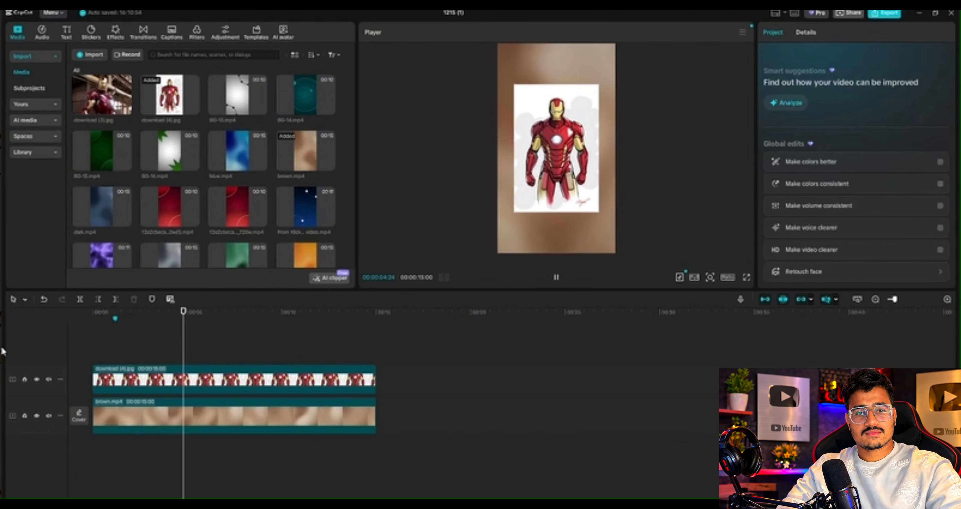
pyautogui.press('space')
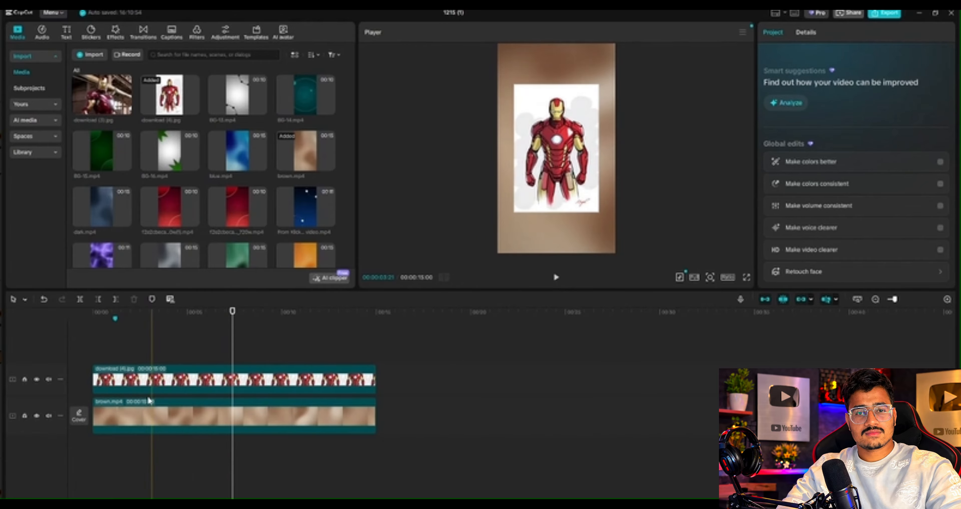
# Step: Show all preset curves for the image's transform keyframe at 00:00:04:01
pyautogui.click(170, 384)
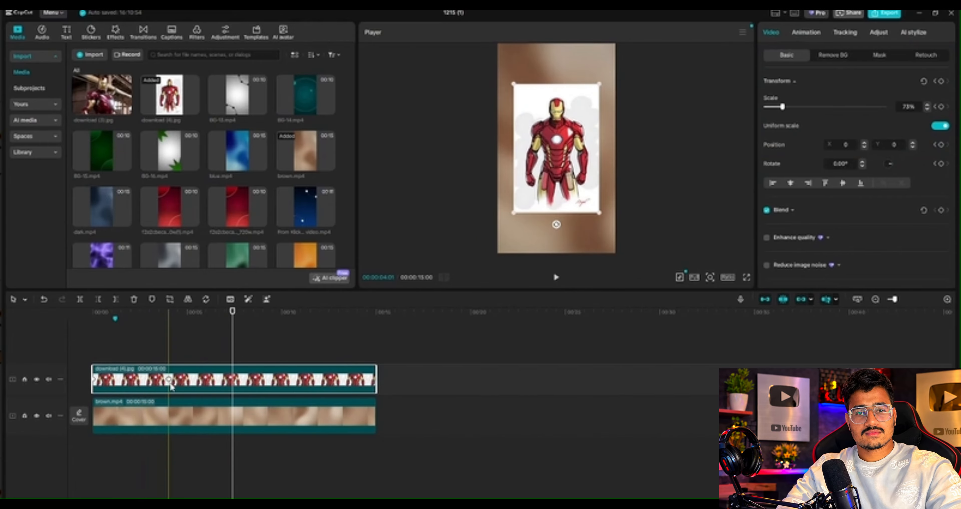
pyautogui.click(170, 380)
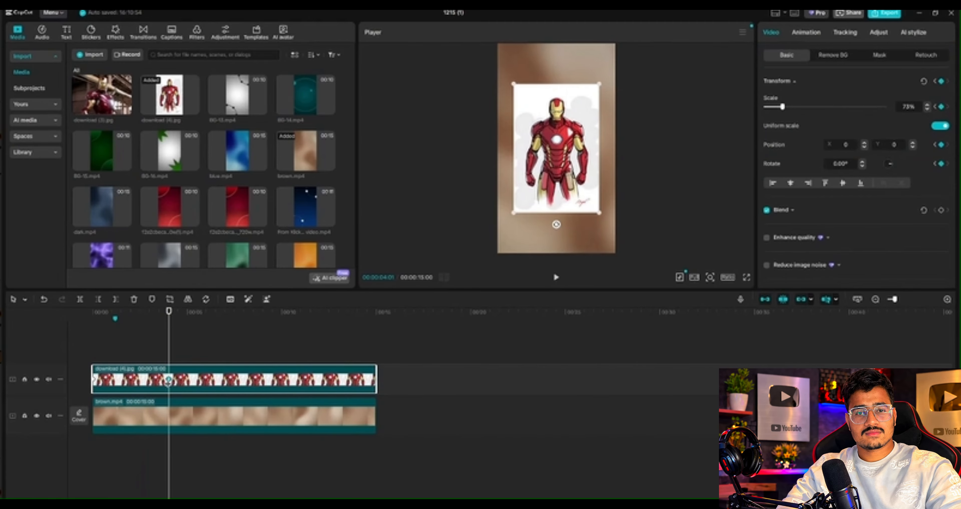
pyautogui.rightClick(170, 384)
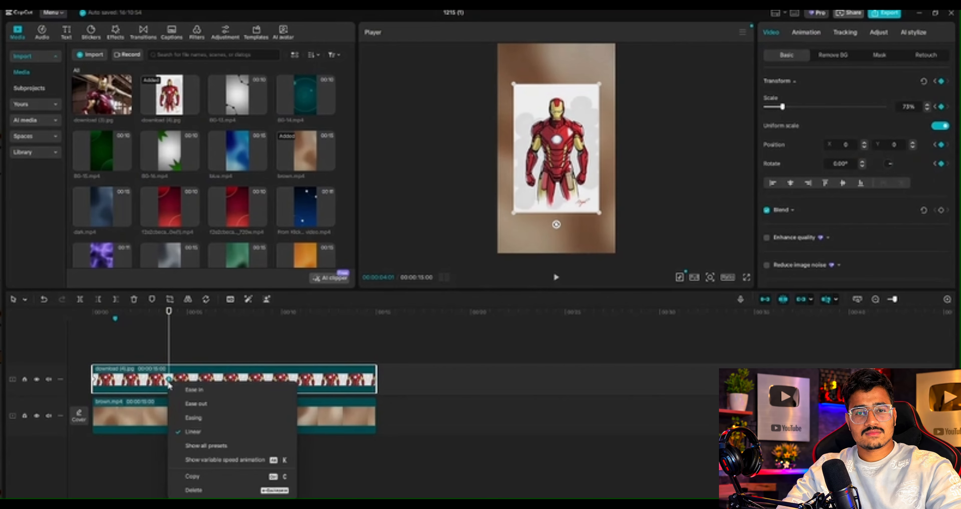
pyautogui.click(215, 445)
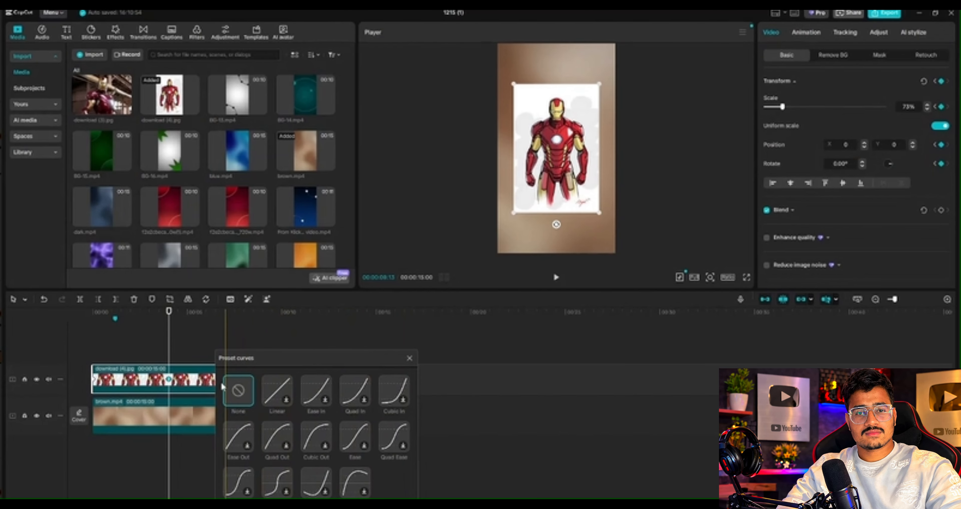
# Step: Compare the Linear, Ease In and Quad In preset curves and apply Cubic Out to the keyframe
pyautogui.click(281, 390)
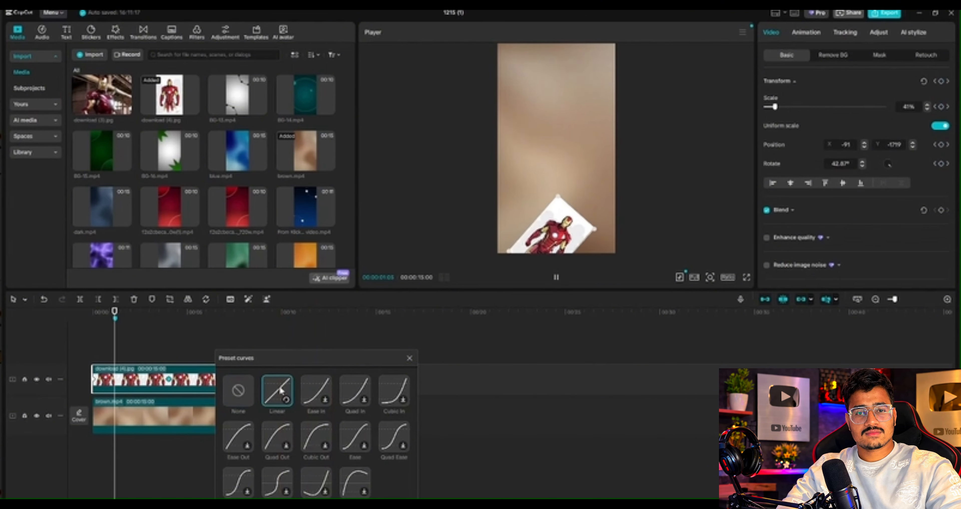
pyautogui.click(310, 394)
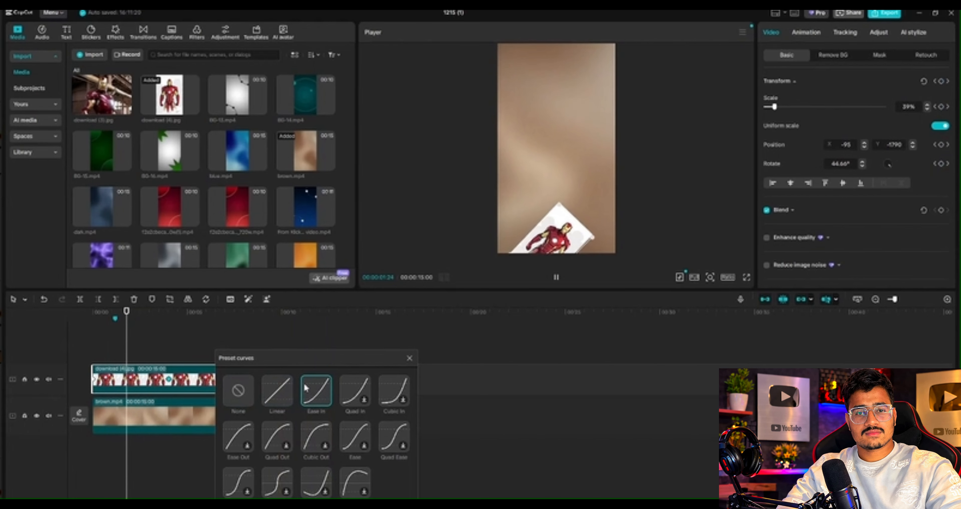
pyautogui.click(354, 389)
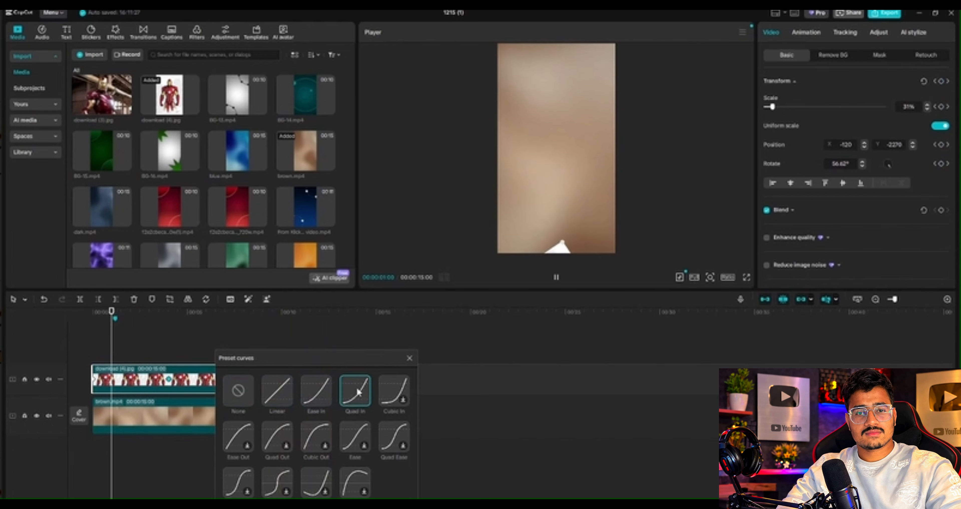
pyautogui.click(354, 481)
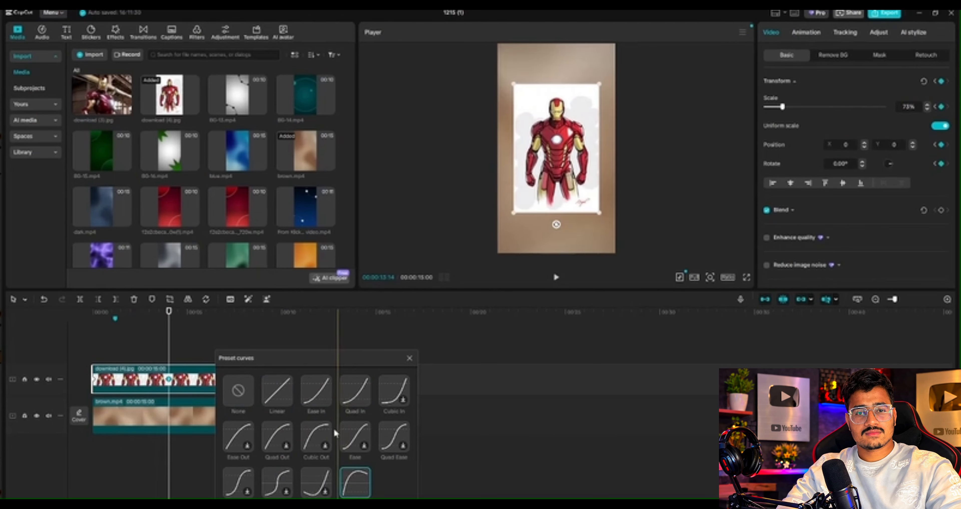
pyautogui.click(278, 391)
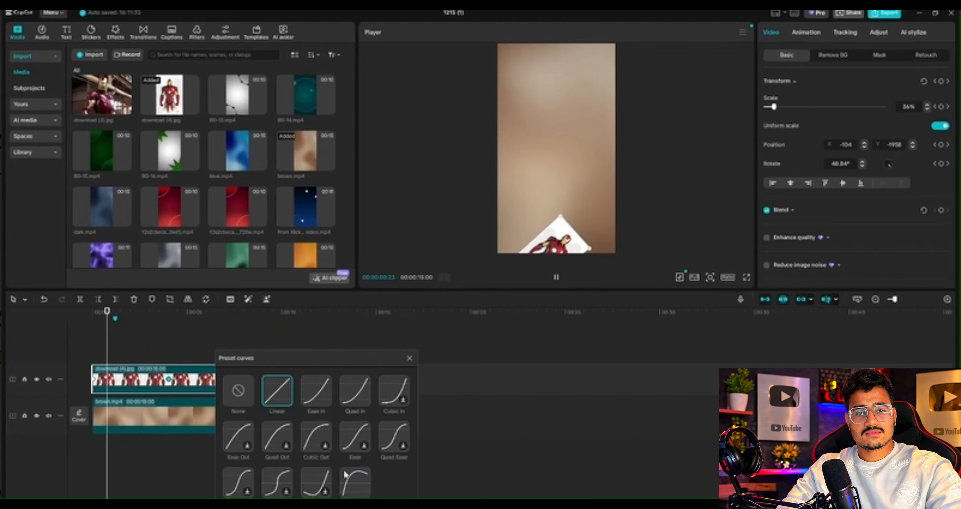
pyautogui.click(316, 434)
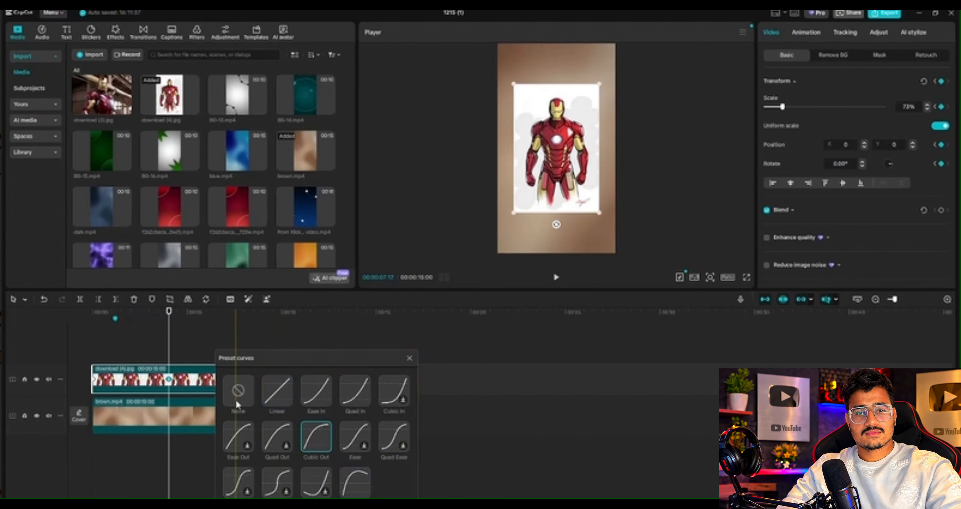
pyautogui.click(409, 358)
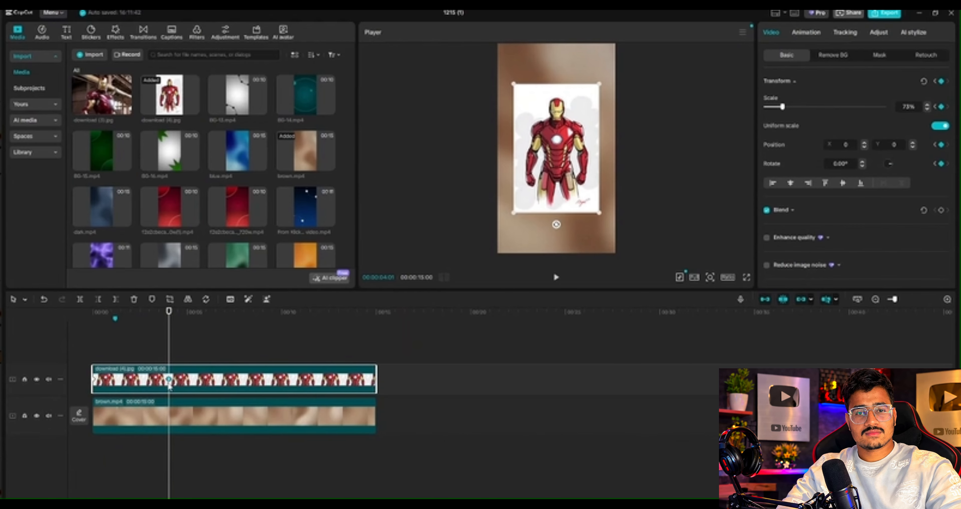
# Step: Show the image's variable speed animation and examine its Scale, X, Y and Rotate curves
pyautogui.click(169, 385)
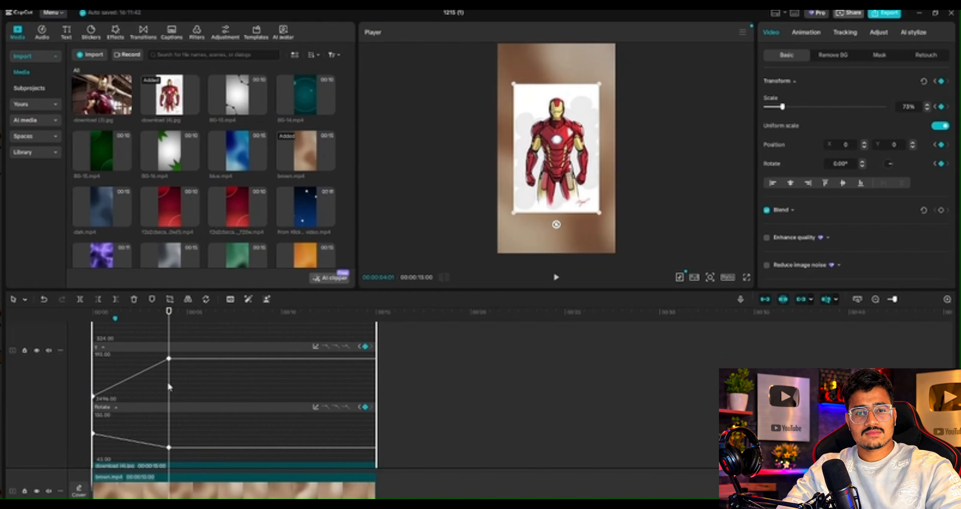
pyautogui.scroll(5, 166, 380)
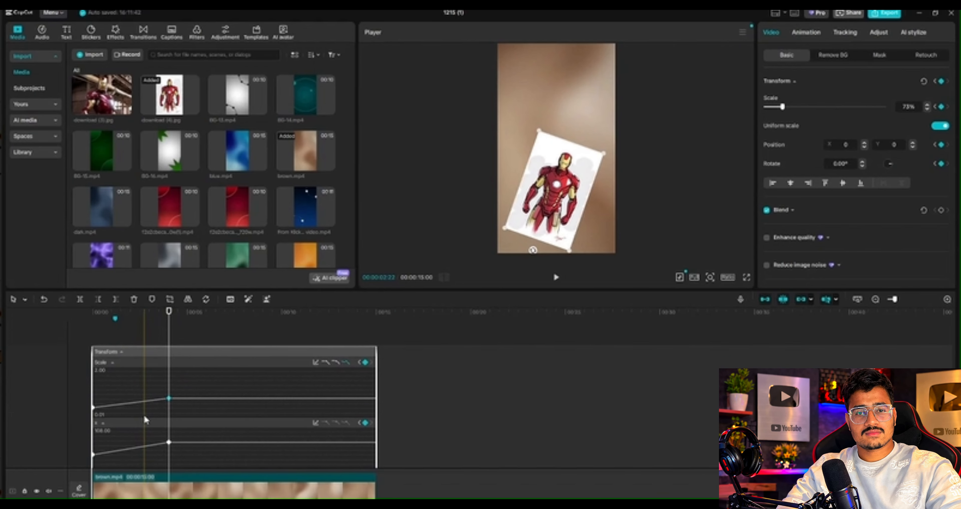
pyautogui.scroll(-2, 134, 336)
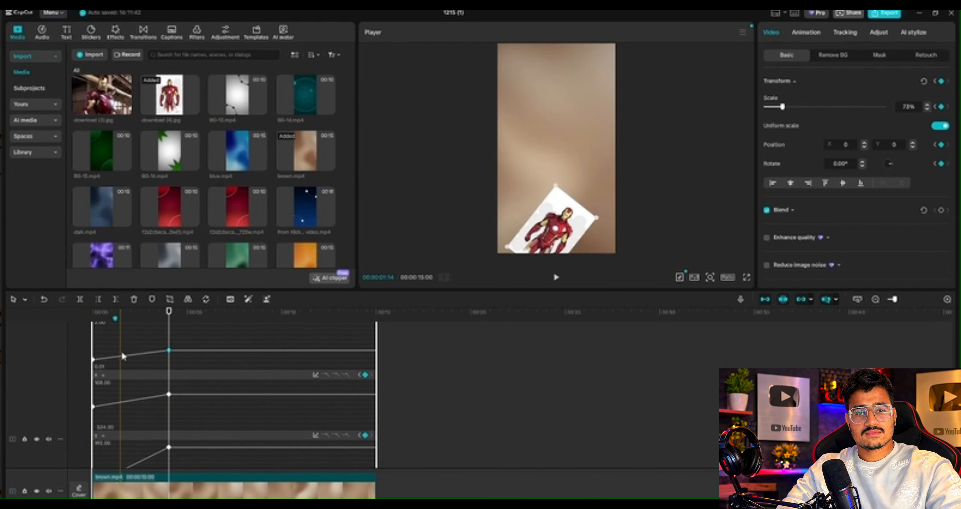
pyautogui.scroll(-4, 137, 364)
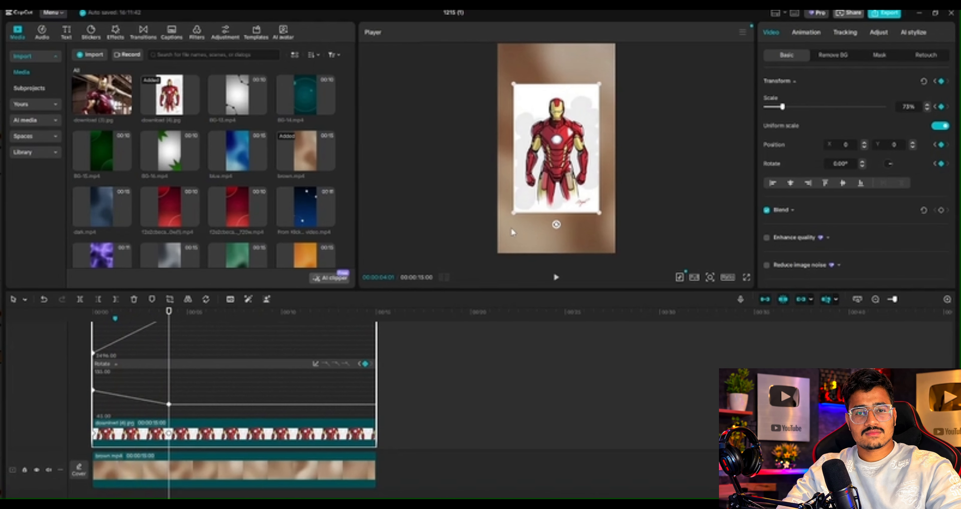
pyautogui.scroll(2, 170, 385)
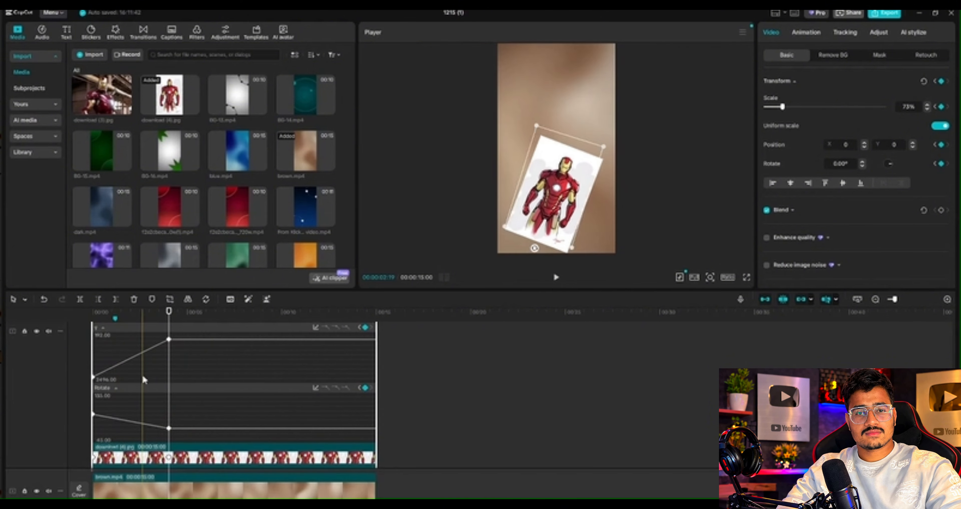
pyautogui.scroll(1, 145, 378)
pyautogui.scroll(1, 146, 379)
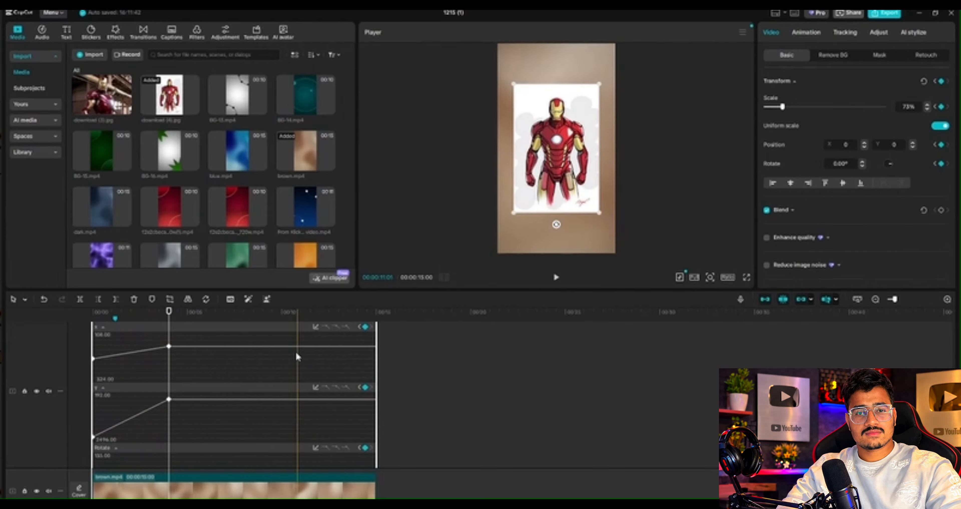
pyautogui.scroll(1, 175, 367)
pyautogui.scroll(1, 99, 372)
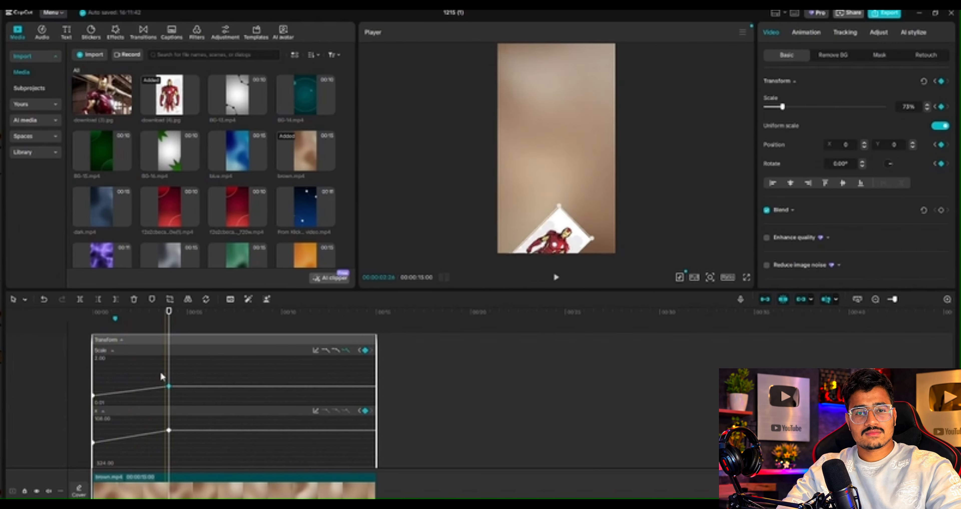
# Step: Apply the Cubic Out preset curve to the image's Rotate and Y position curves
pyautogui.click(114, 352)
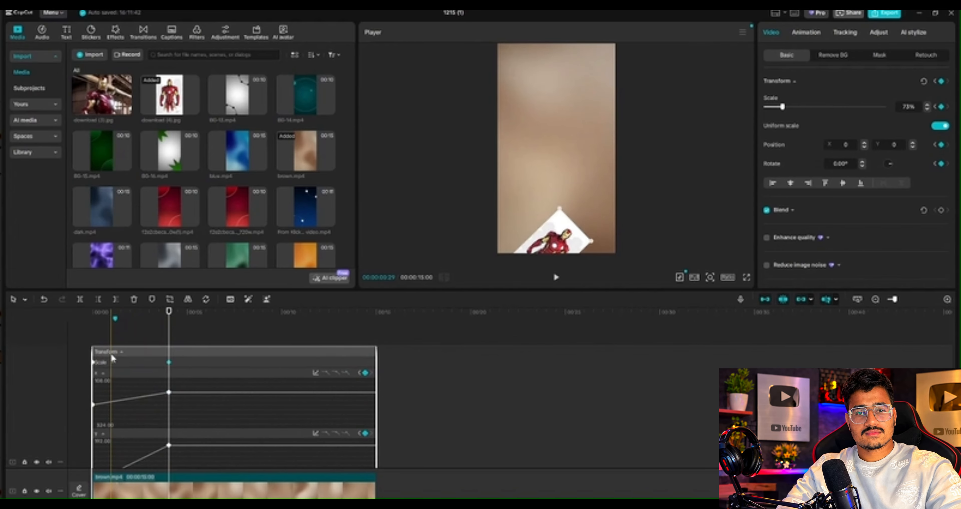
pyautogui.click(114, 362)
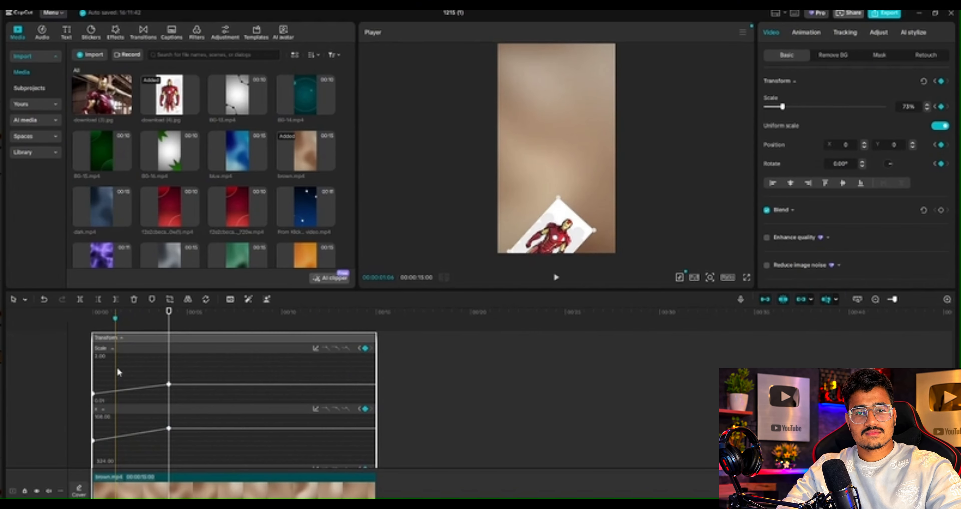
pyautogui.scroll(1, 117, 372)
pyautogui.scroll(-6, 125, 360)
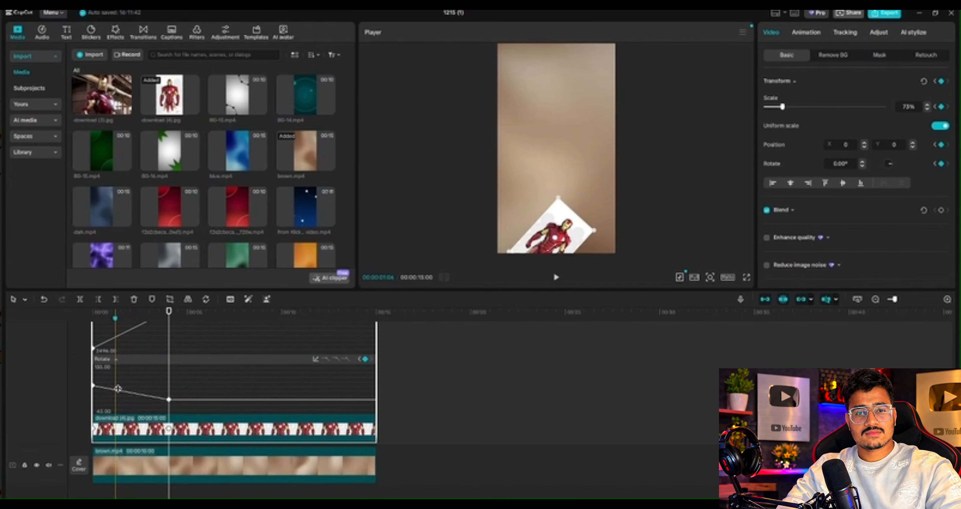
pyautogui.rightClick(120, 391)
pyautogui.click(157, 453)
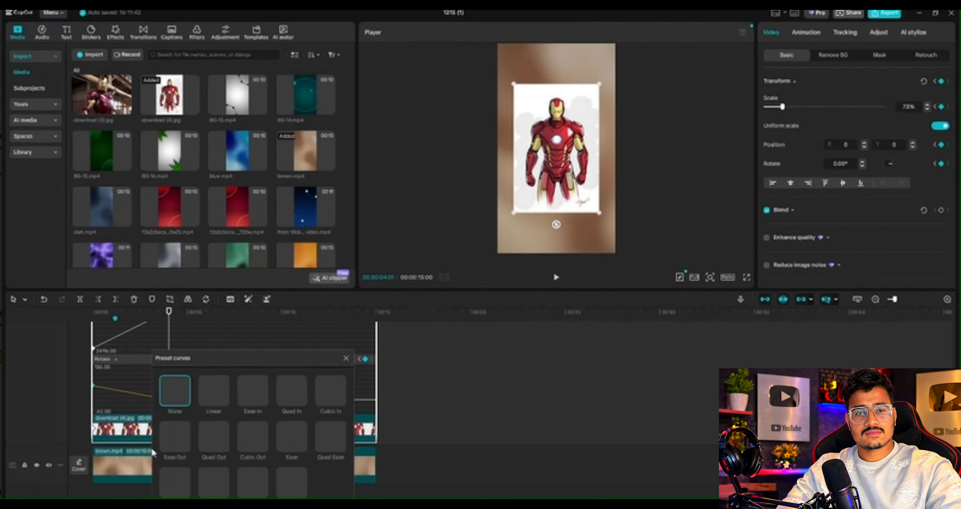
pyautogui.click(127, 331)
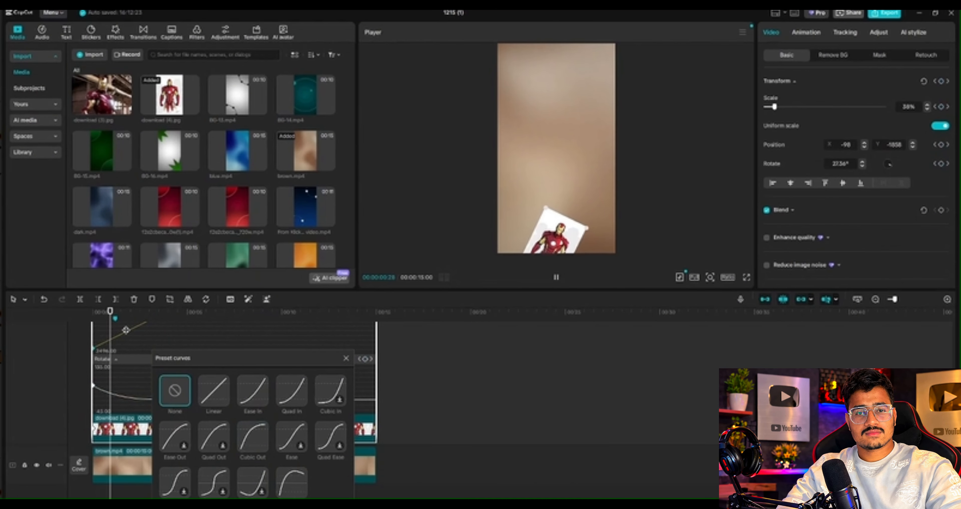
pyautogui.click(251, 437)
pyautogui.click(139, 362)
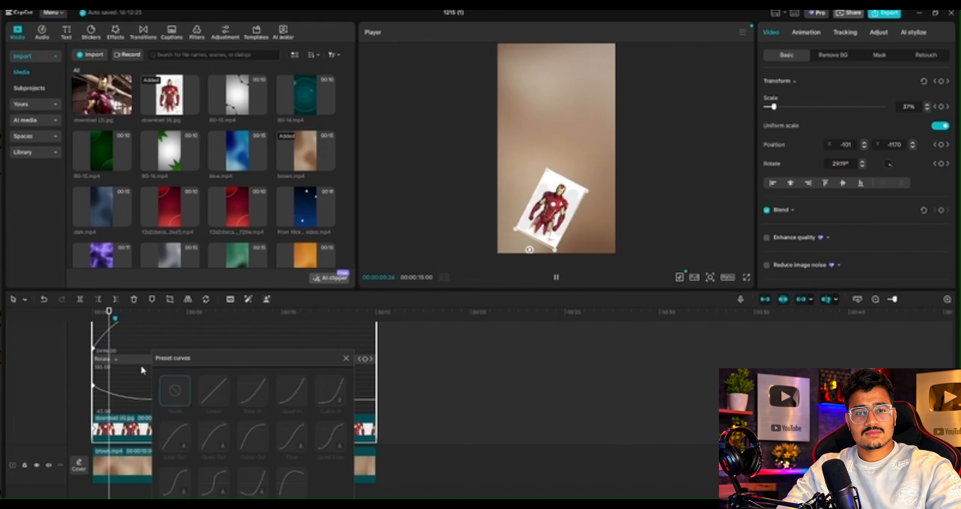
pyautogui.scroll(1, 140, 364)
pyautogui.click(346, 358)
pyautogui.scroll(2, 183, 379)
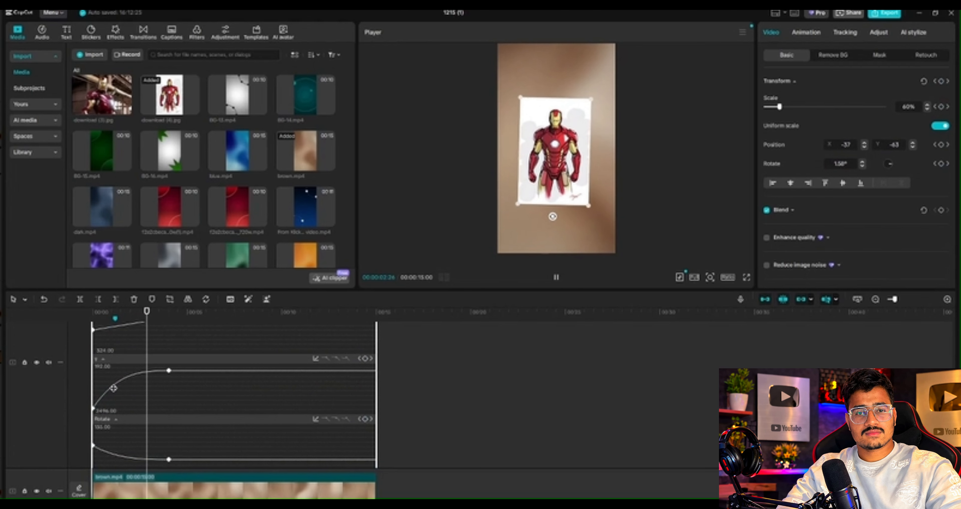
# Step: Apply the Cubic Out preset curve to the image's X position curve
pyautogui.rightClick(118, 363)
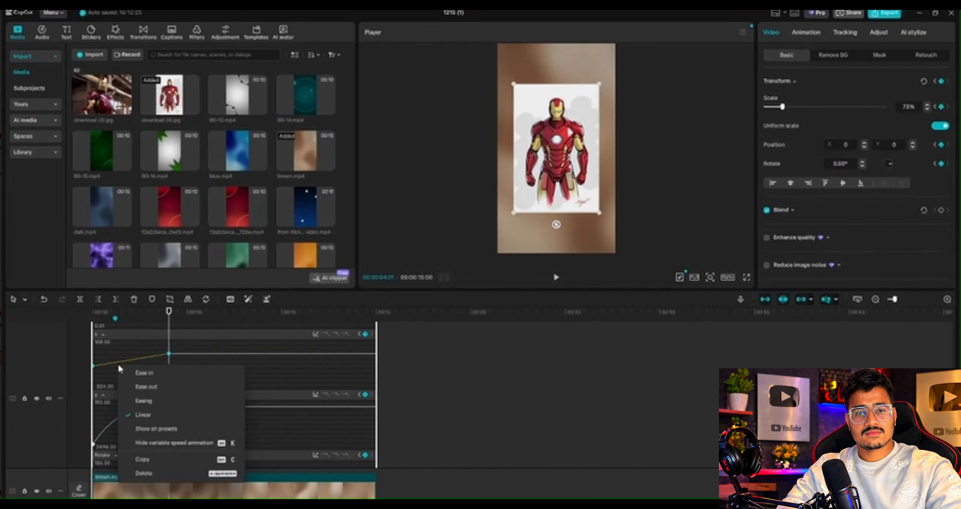
pyautogui.click(164, 422)
pyautogui.click(278, 440)
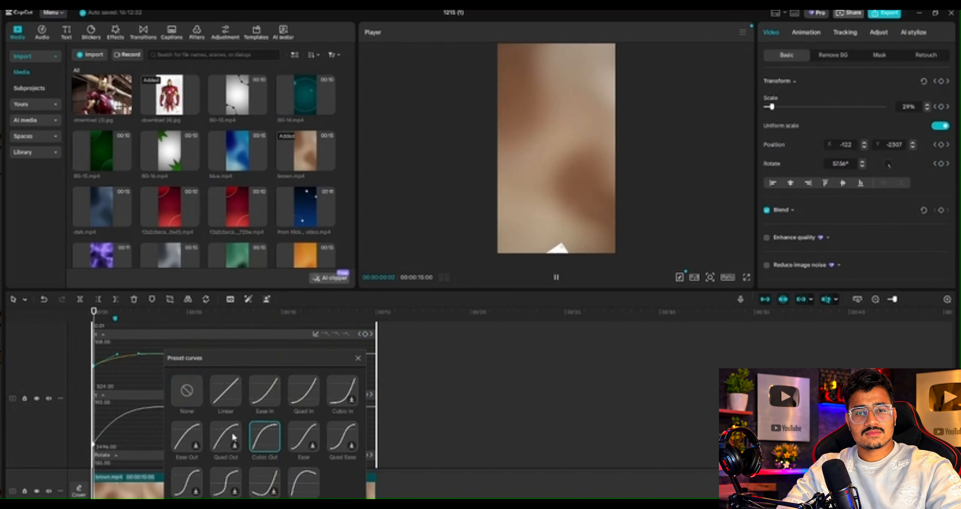
pyautogui.click(121, 374)
# Step: Apply the Cubic Out preset curve to the image's Scale curve and close the preset curves
pyautogui.scroll(1, 118, 374)
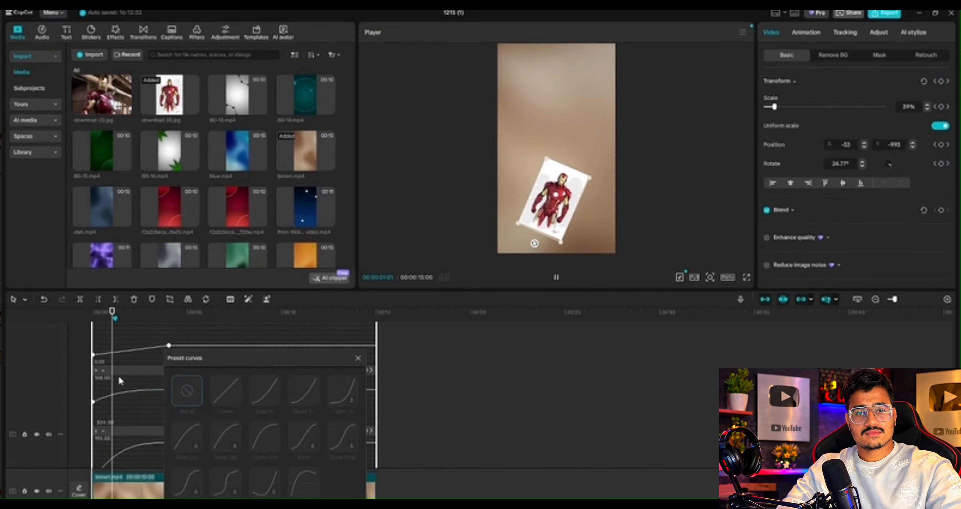
pyautogui.rightClick(123, 355)
pyautogui.click(169, 414)
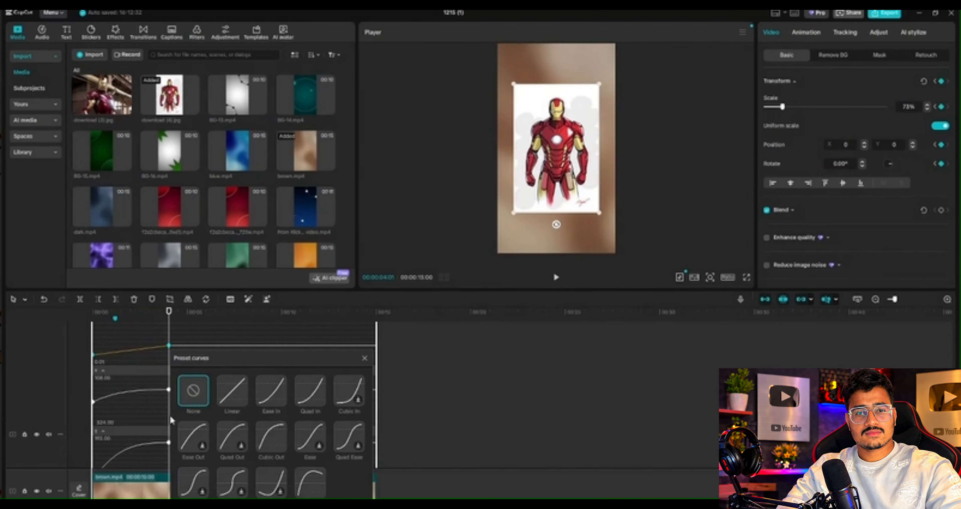
pyautogui.click(271, 437)
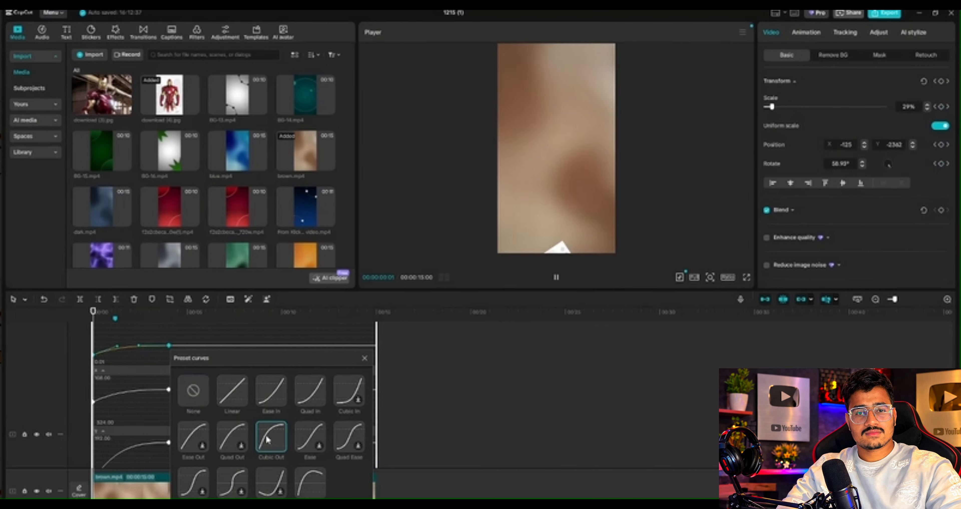
pyautogui.click(364, 358)
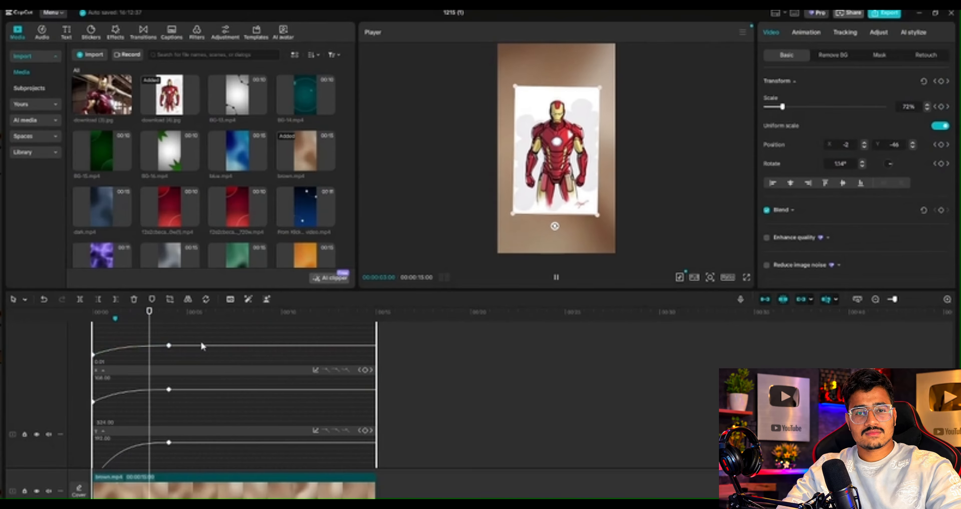
# Step: Check the preset chosen for the Scale curve and play the image's animation from the start
pyautogui.rightClick(143, 347)
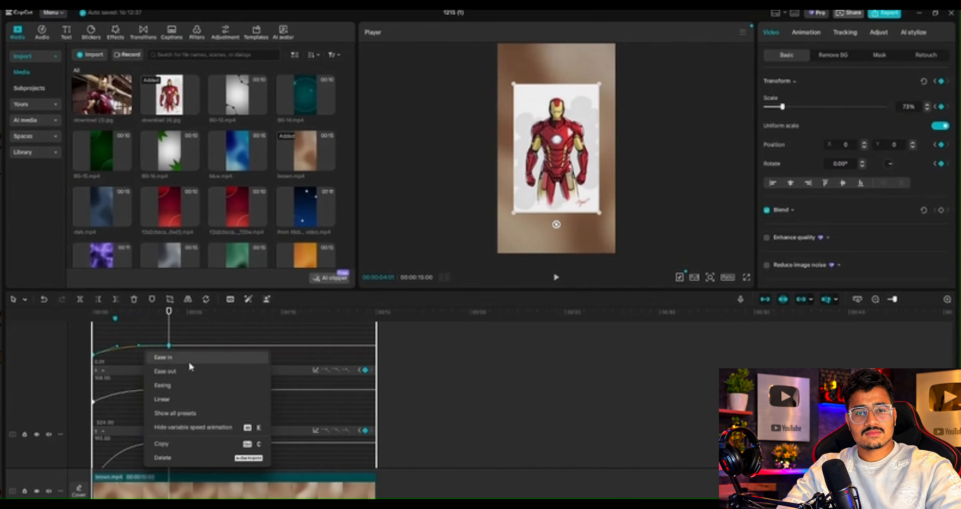
pyautogui.click(200, 412)
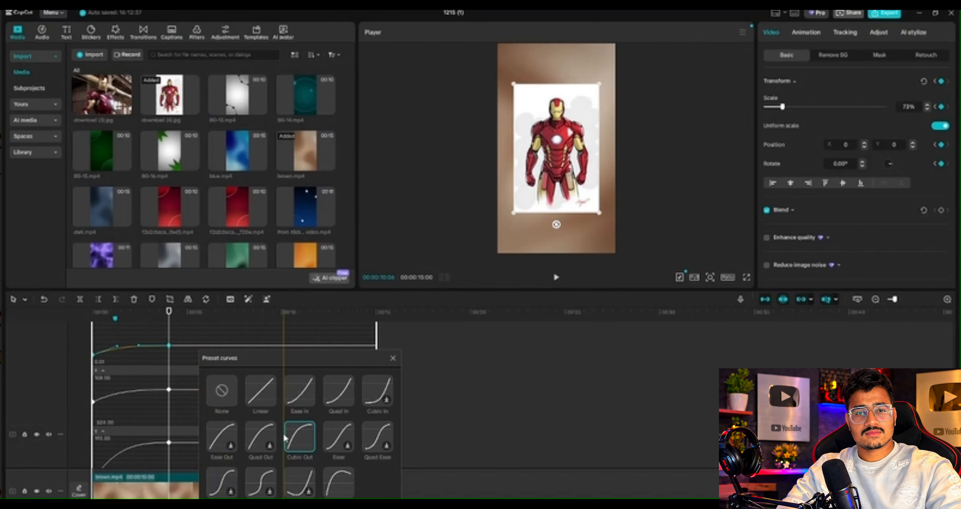
pyautogui.click(391, 355)
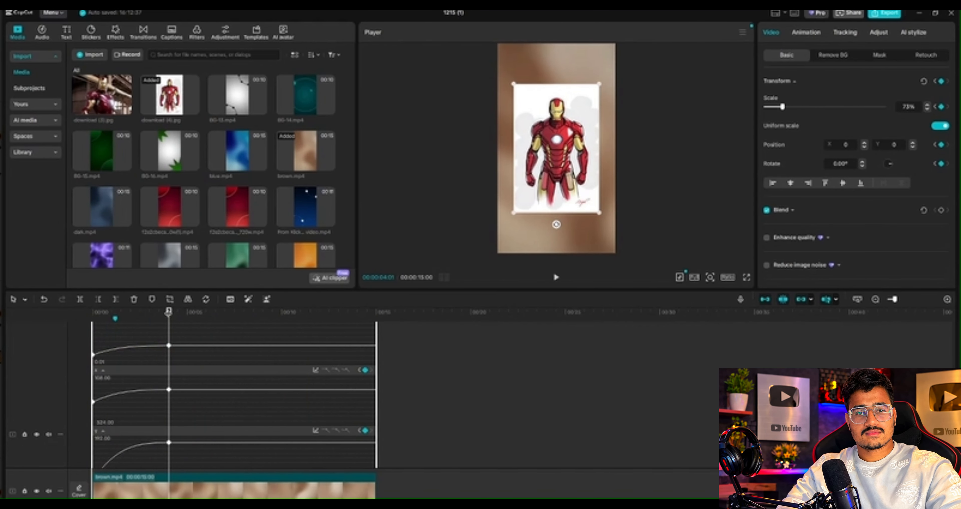
pyautogui.click(93, 328)
pyautogui.click(555, 278)
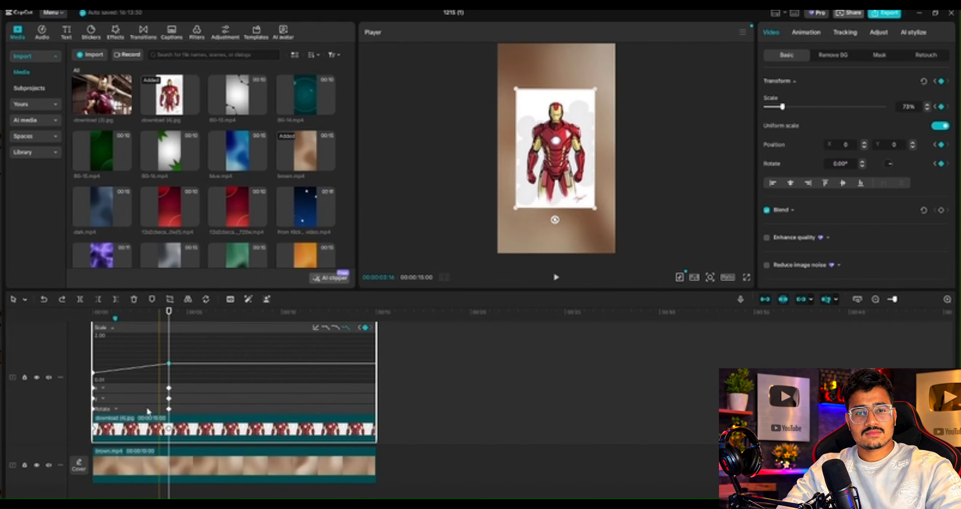
# Step: Hide the variable speed curves and apply the Cubic Out preset to the image's transform keyframe at 00:00:04:01
pyautogui.doubleClick(168, 427)
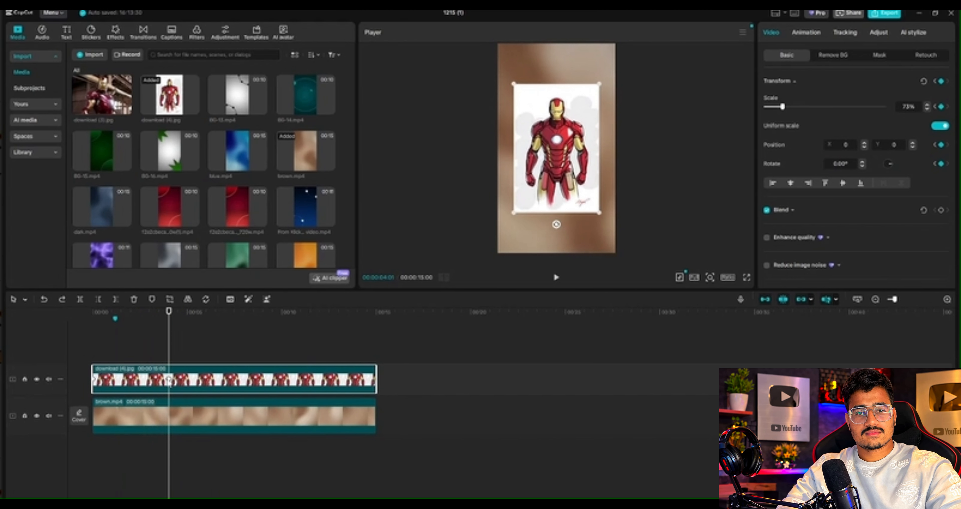
pyautogui.rightClick(169, 381)
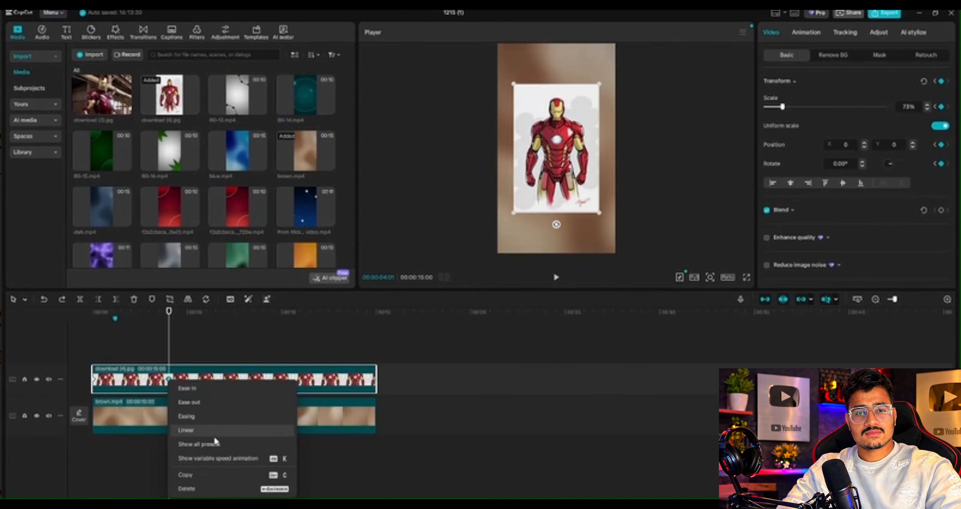
pyautogui.click(202, 444)
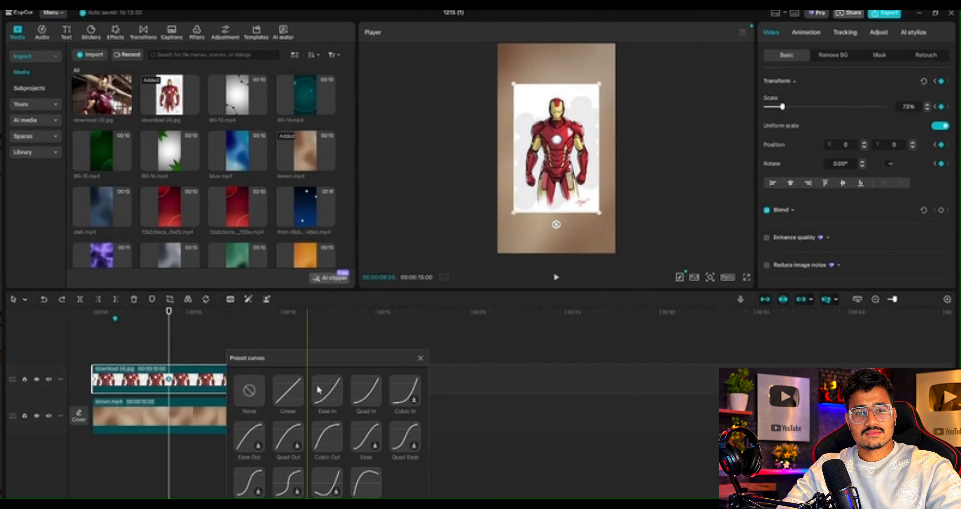
pyautogui.click(321, 437)
pyautogui.click(120, 346)
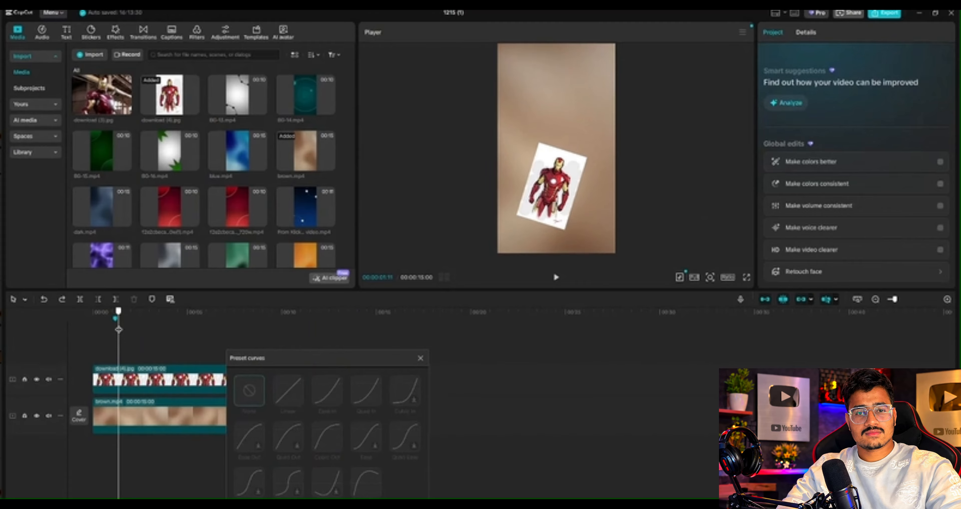
pyautogui.click(420, 357)
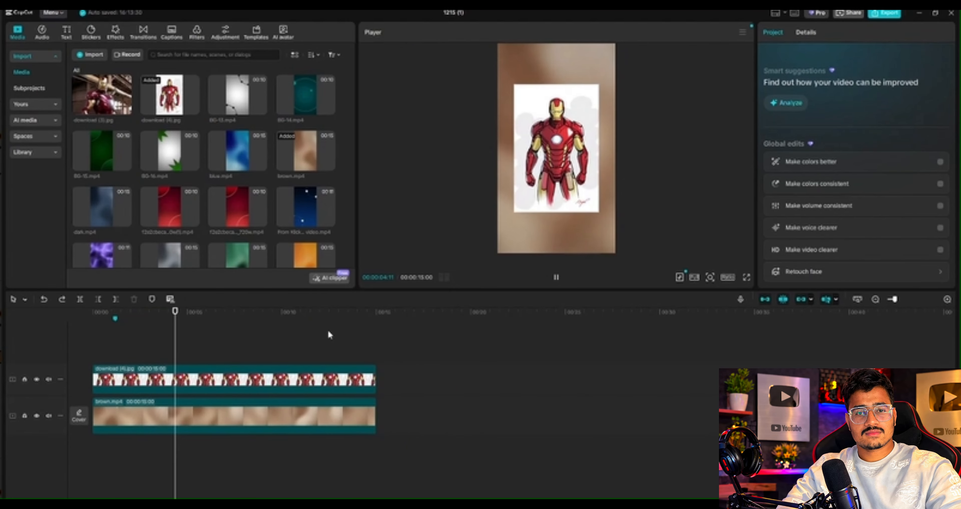
# Step: Play the project from the start to check the image's eased entrance
pyautogui.press('space')
pyautogui.moveTo(137, 344); pyautogui.dragTo(62, 339)
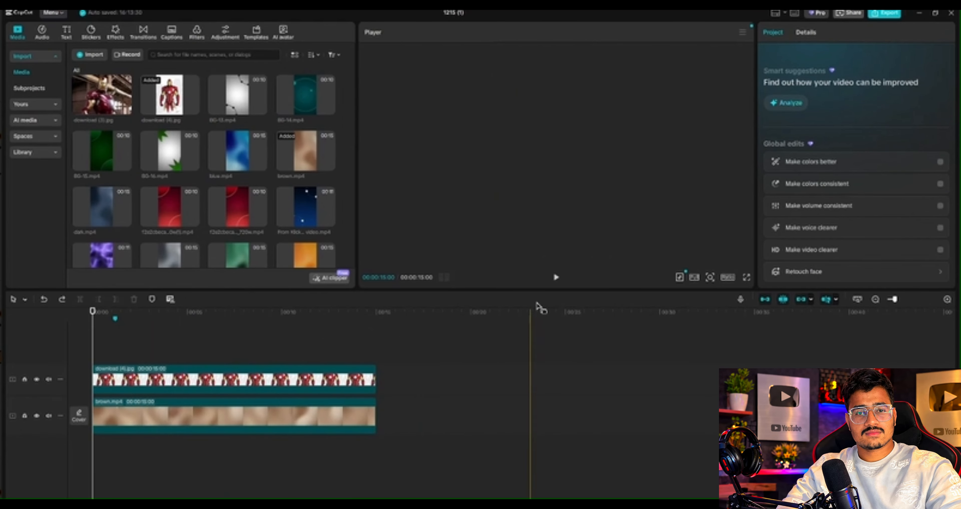
pyautogui.click(556, 279)
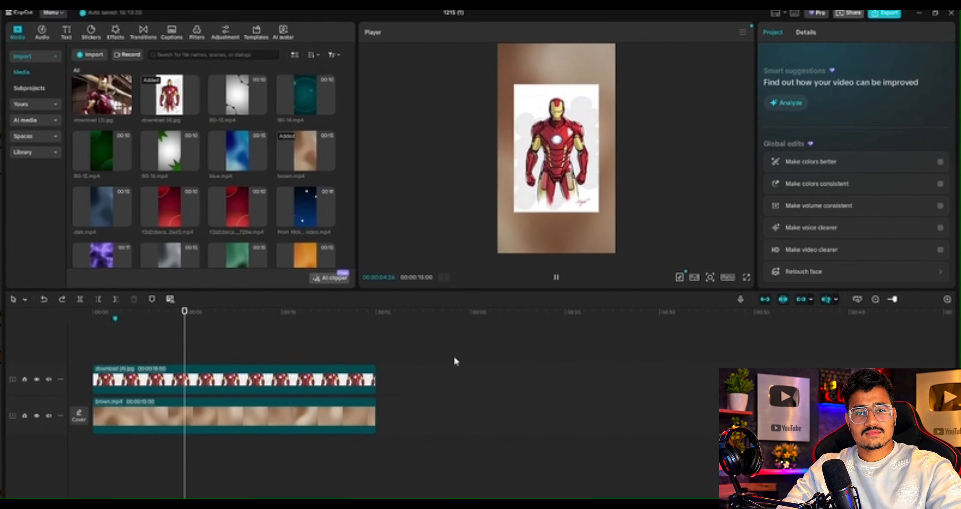
# Step: Return the playhead to the start and delete the Iron Man image clip from the timeline
pyautogui.click(166, 349)
pyautogui.moveTo(166, 346); pyautogui.dragTo(64, 345)
pyautogui.click(165, 377)
pyautogui.press('Delete')
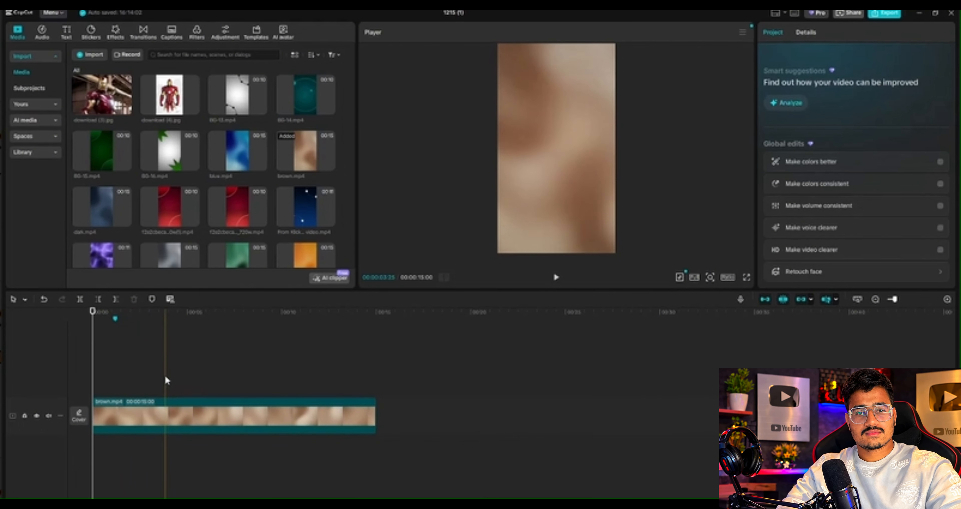
# Step: Add a default text clip at the start above brown.mp4 and extend it to nearly 9 seconds
pyautogui.click(60, 37)
pyautogui.moveTo(107, 81); pyautogui.dragTo(92, 375)
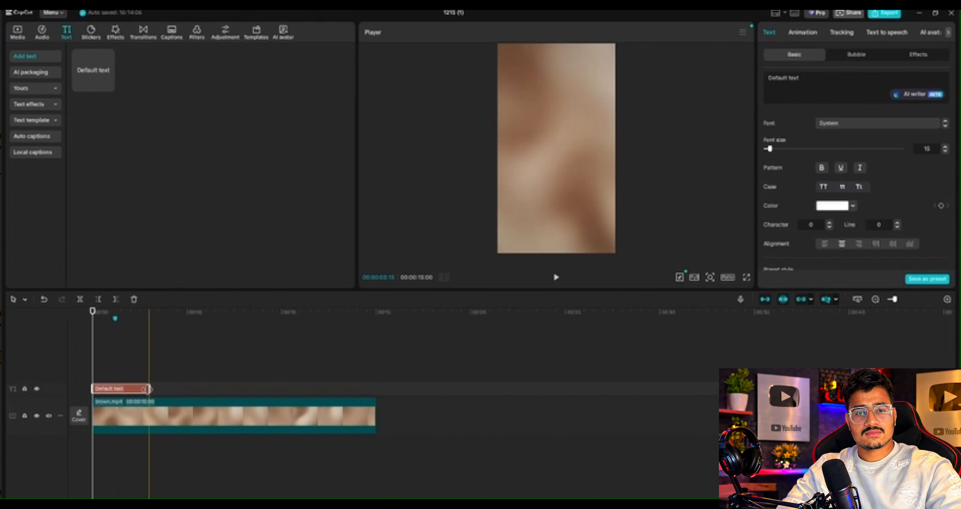
pyautogui.moveTo(149, 386); pyautogui.dragTo(67, 371)
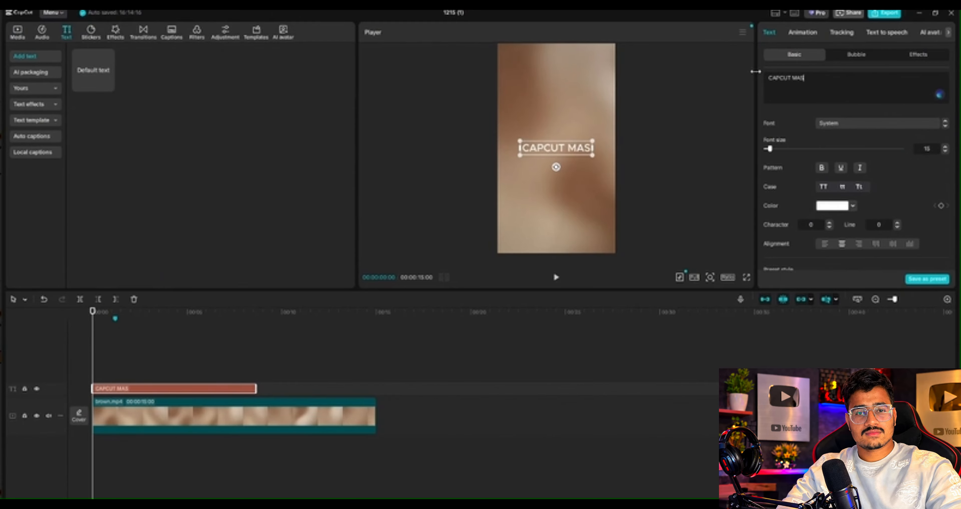
# Step: Set the text to CAPCUT MASTERY COURSE in the 검은 고딕체 font and shrink it to fit the frame width
pyautogui.write('TER')
pyautogui.press('BackSpace')
pyautogui.press('BackSpace')
pyautogui.press('BackSpace')
pyautogui.press('BackSpace')
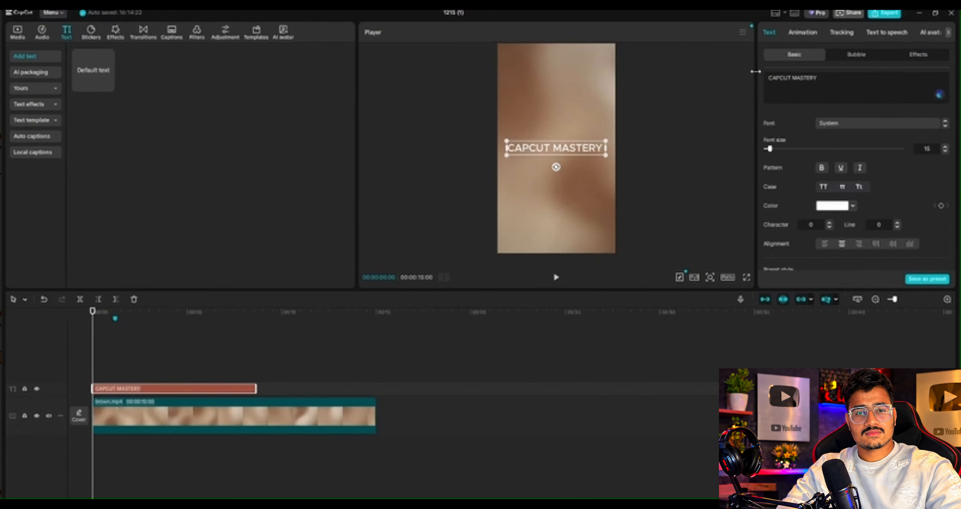
pyautogui.write('TERY COURSE')
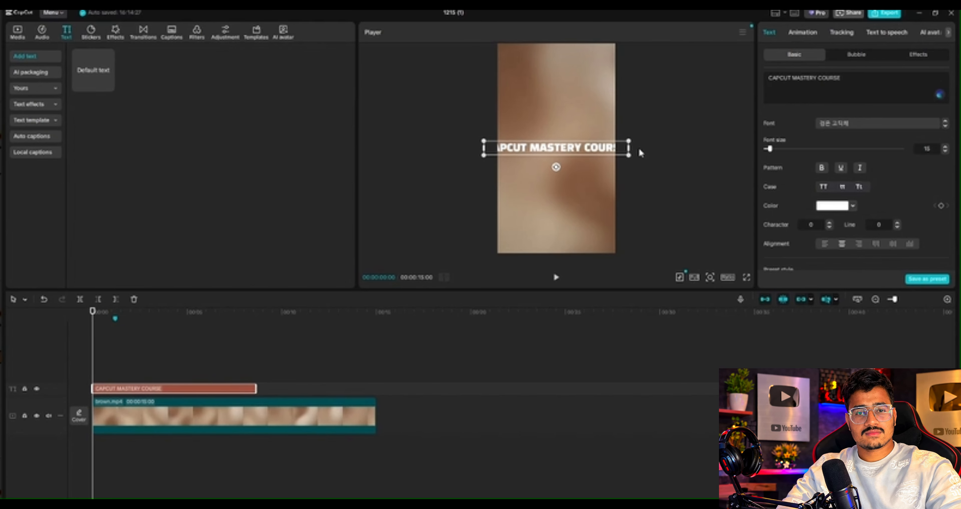
pyautogui.moveTo(631, 154); pyautogui.dragTo(596, 156)
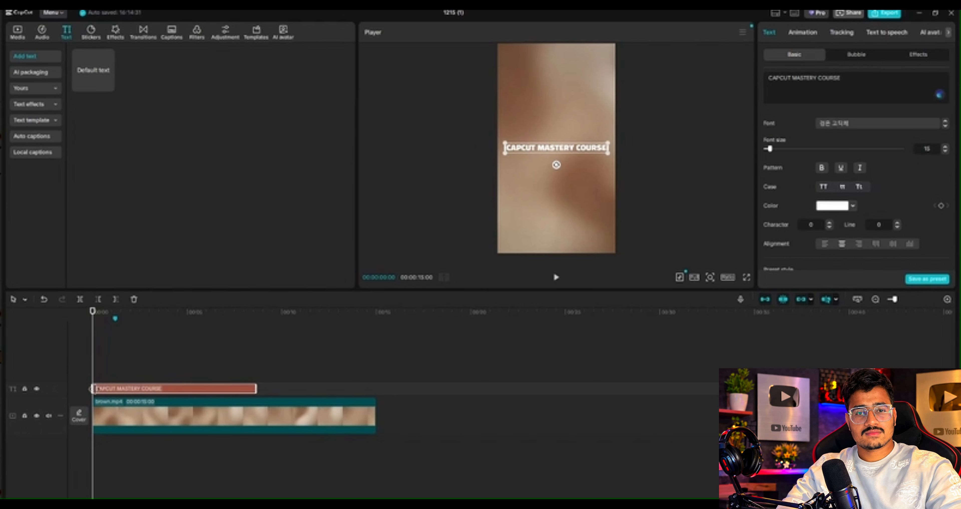
# Step: Keyframe the text's white color at the start and change it to red (FF0000) at 00:00:02:23
pyautogui.scroll(-1, 929, 175)
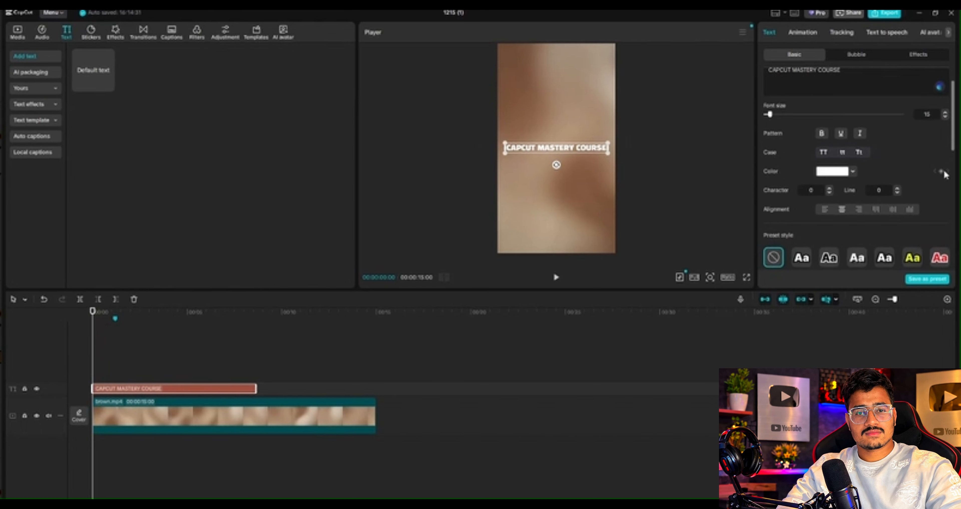
pyautogui.scroll(1, 861, 175)
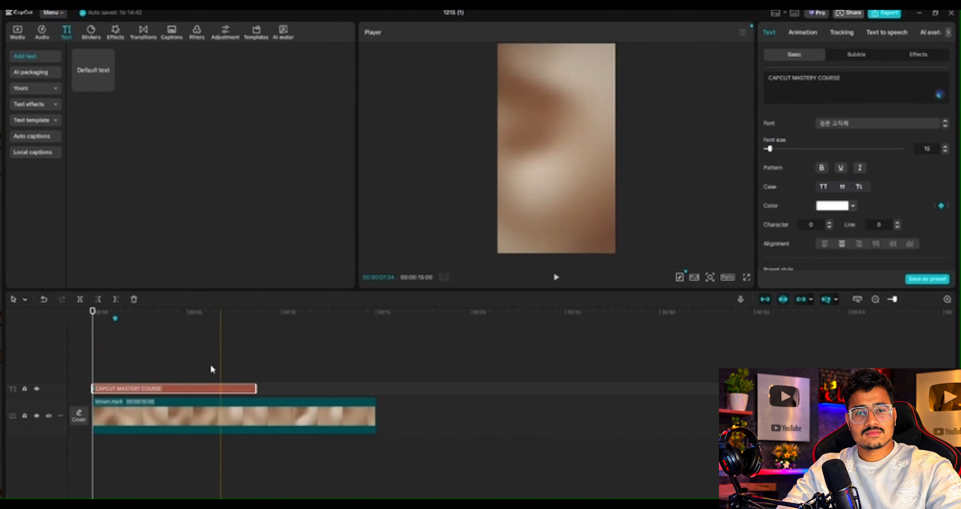
pyautogui.click(145, 347)
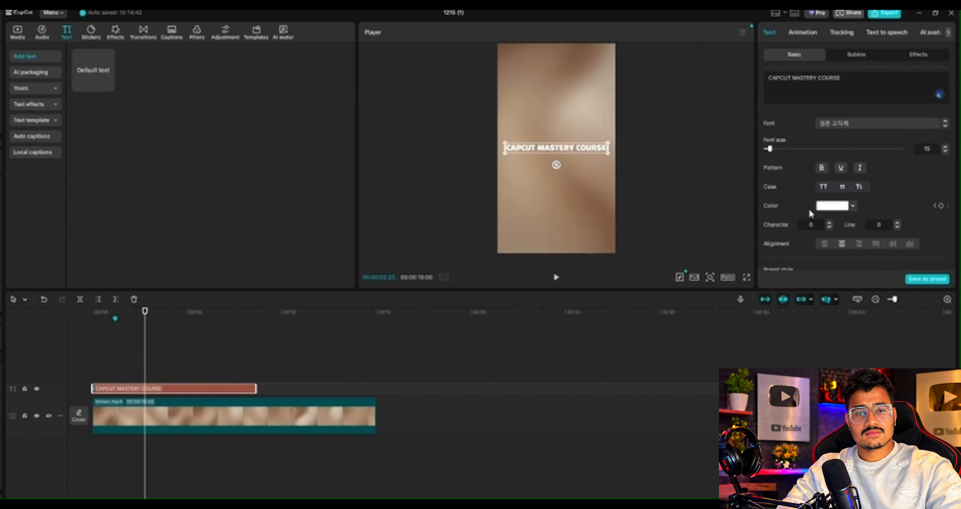
pyautogui.click(843, 209)
pyautogui.click(905, 218)
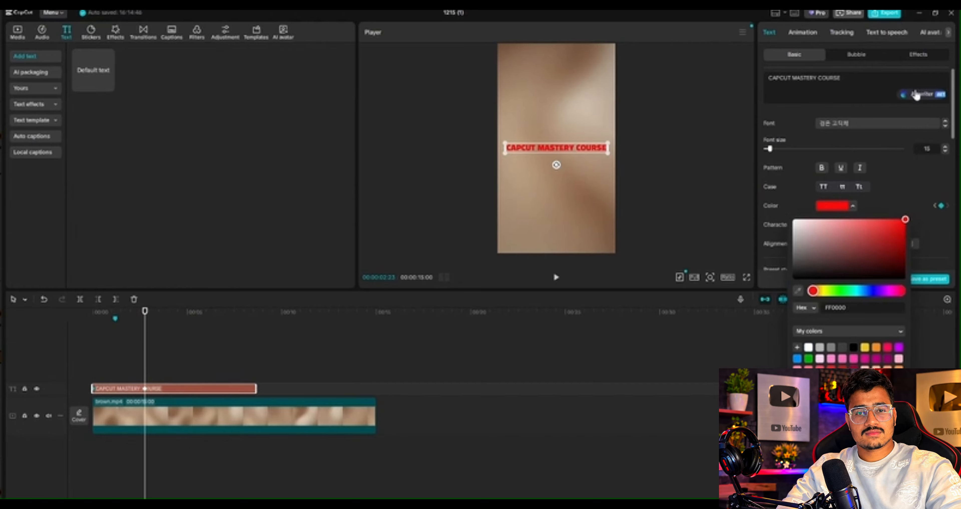
pyautogui.click(137, 364)
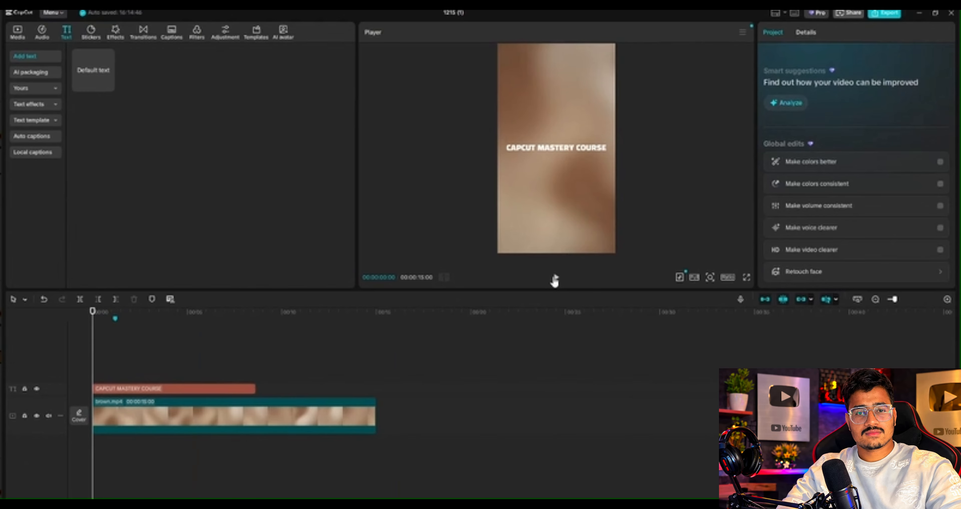
# Step: Play back the text's color animation from the start, and undo the color keyframes so the text is plain white
pyautogui.click(555, 278)
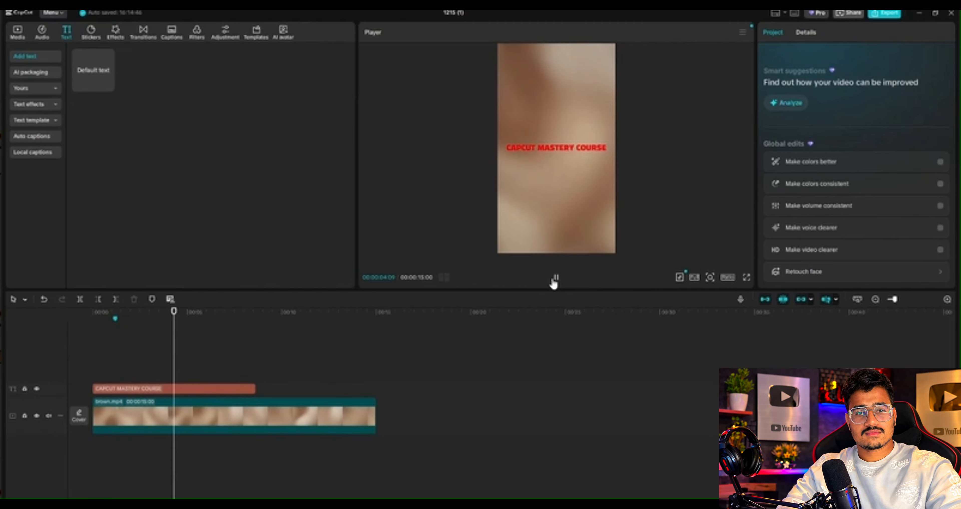
pyautogui.click(555, 278)
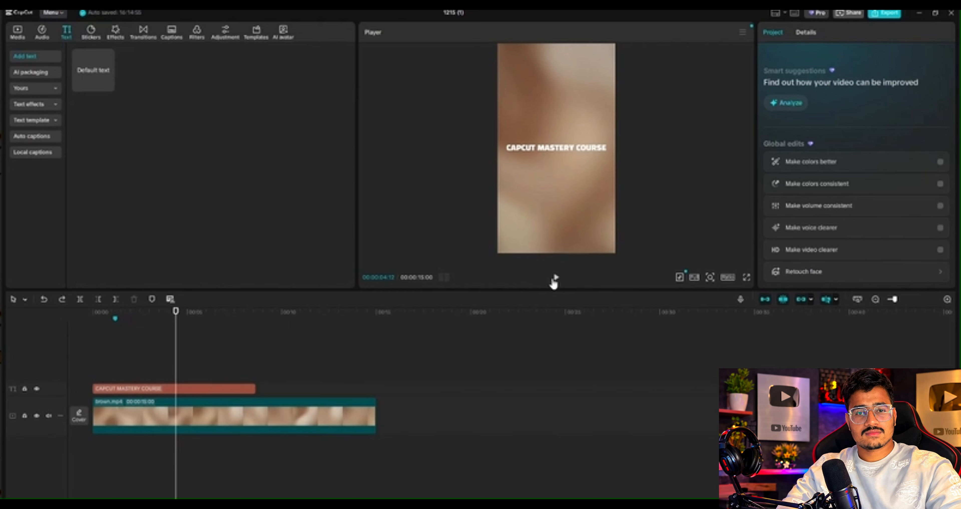
pyautogui.click(198, 387)
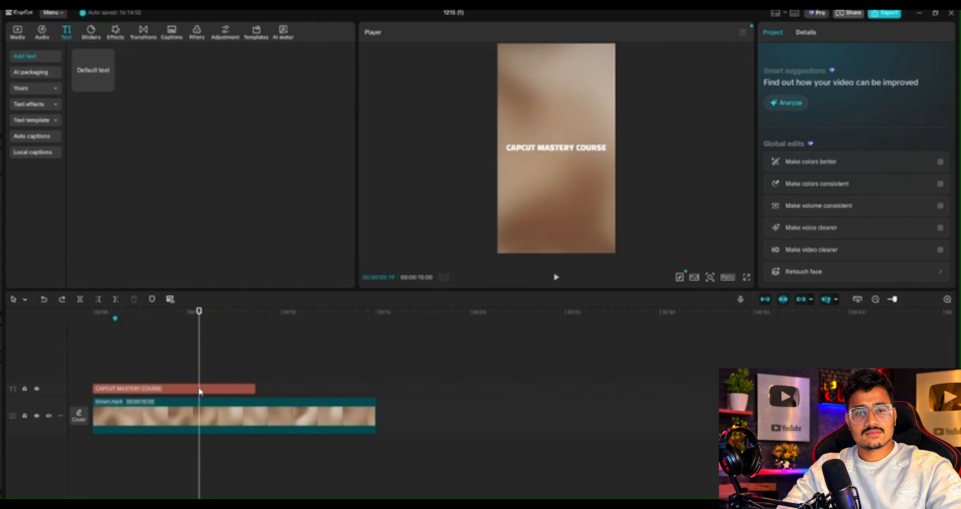
# Step: Keyframe the CAPCUT MASTERY COURSE text's opacity at 0% at the start and 100% at 00:00:03:11
pyautogui.click(128, 379)
pyautogui.moveTo(123, 378); pyautogui.dragTo(92, 381)
pyautogui.click(107, 387)
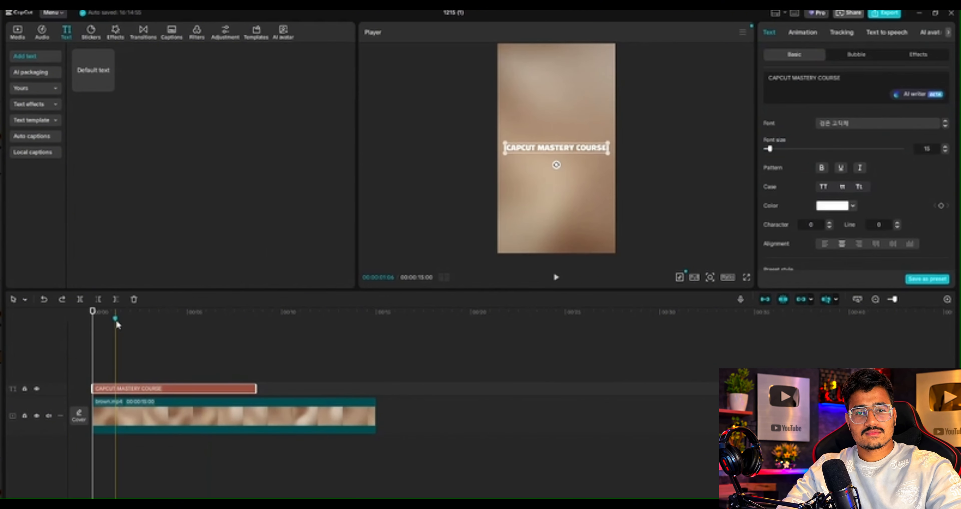
pyautogui.scroll(-1, 849, 196)
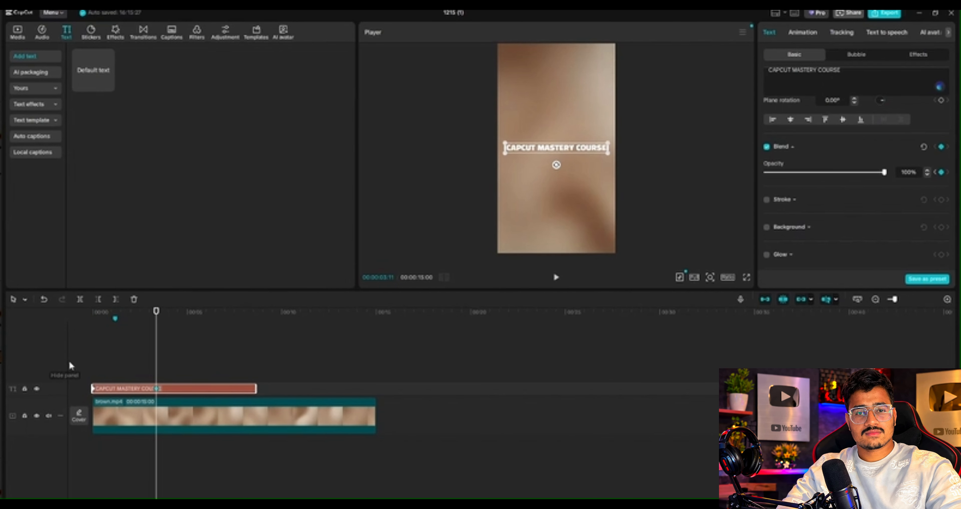
# Step: Review the text's opacity fade-in by scrubbing from the start to about 00:00:07:04
pyautogui.click(73, 336)
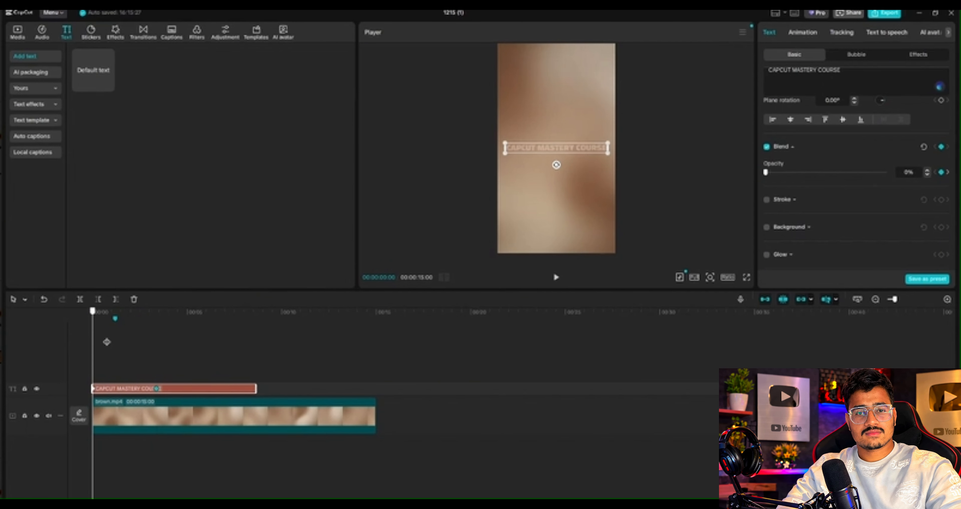
pyautogui.moveTo(107, 342); pyautogui.dragTo(227, 345)
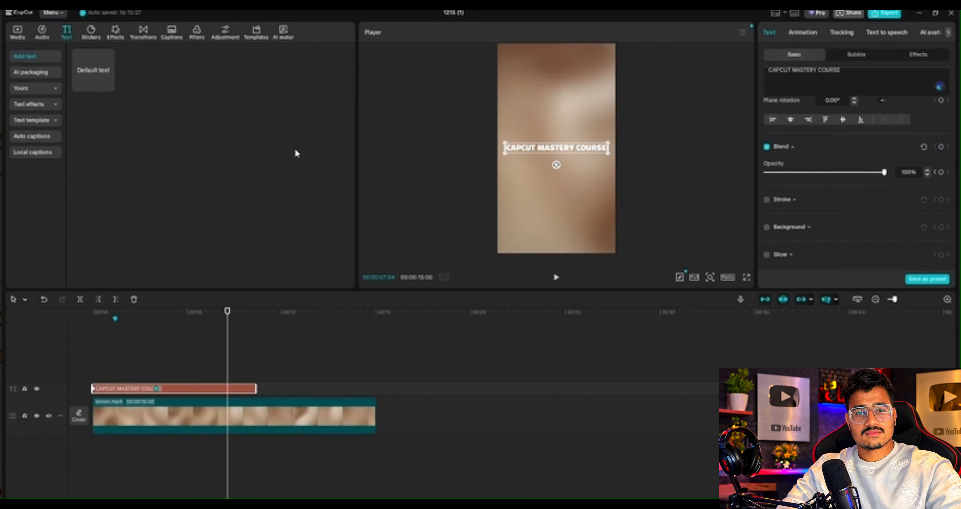